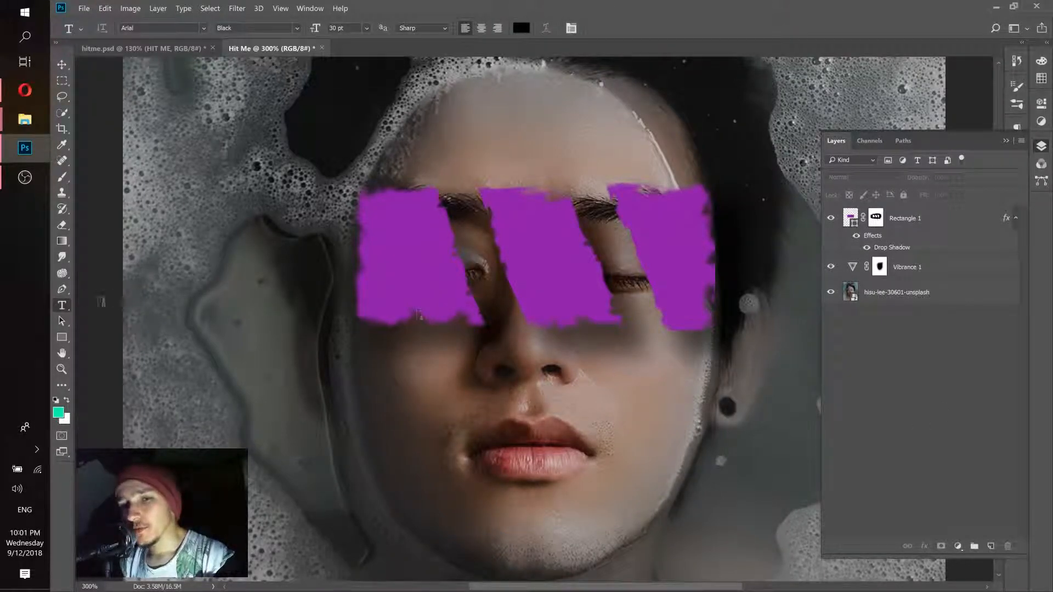
- Add the horizontal text "HIT ME" in 30 pt Arial Black and move it over the purple strip across the eyes
right_click(72, 311)
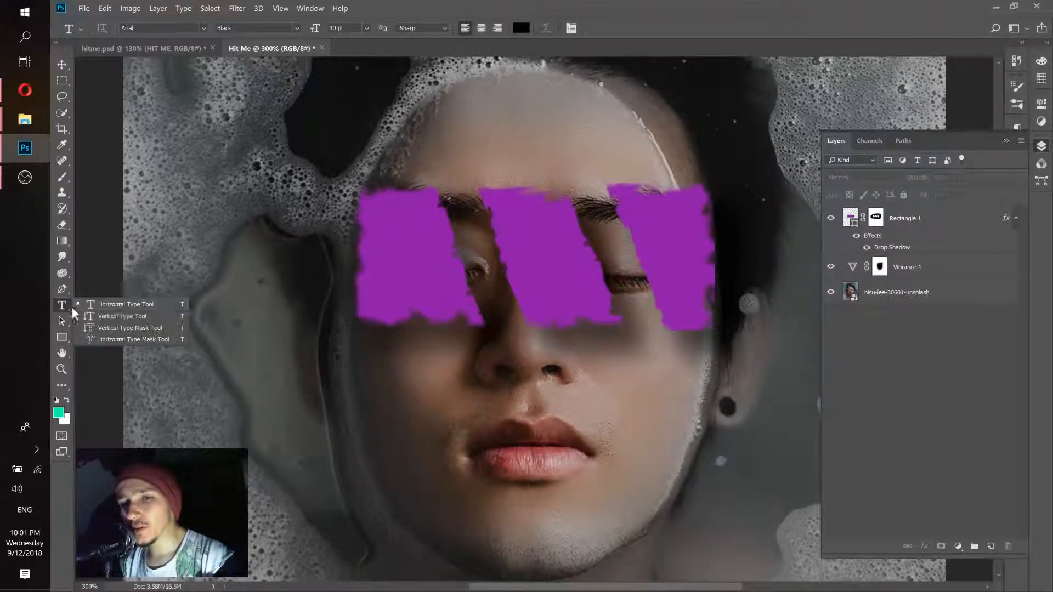
left_click(115, 304)
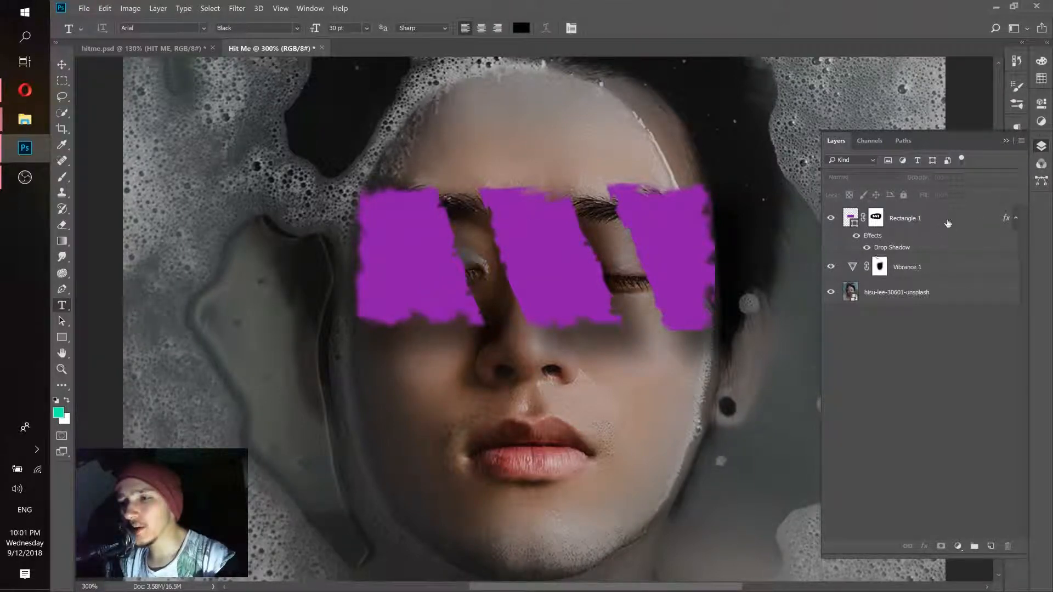
left_click(947, 222)
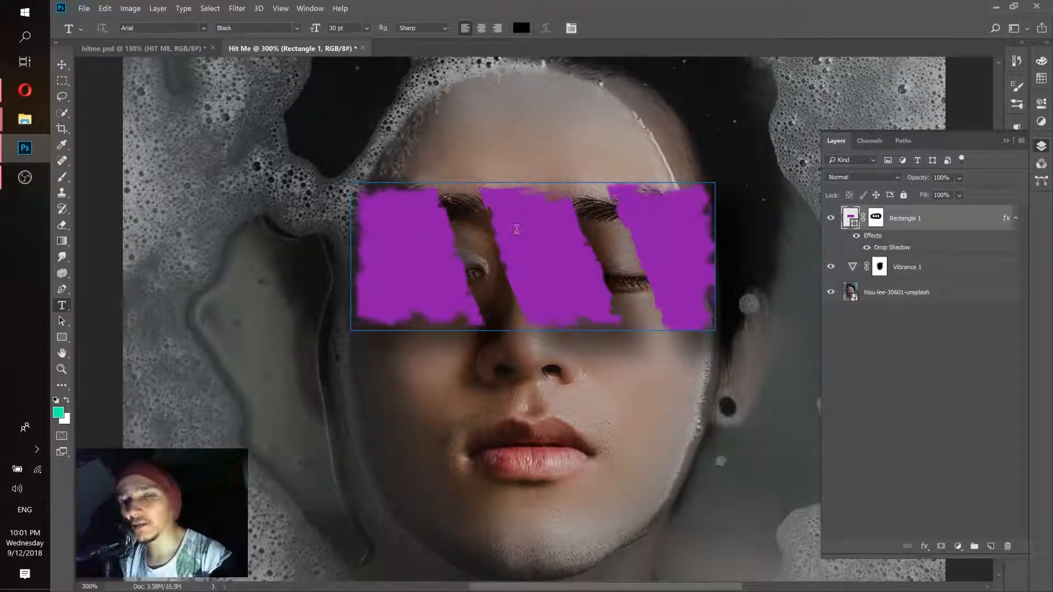
left_click(937, 365)
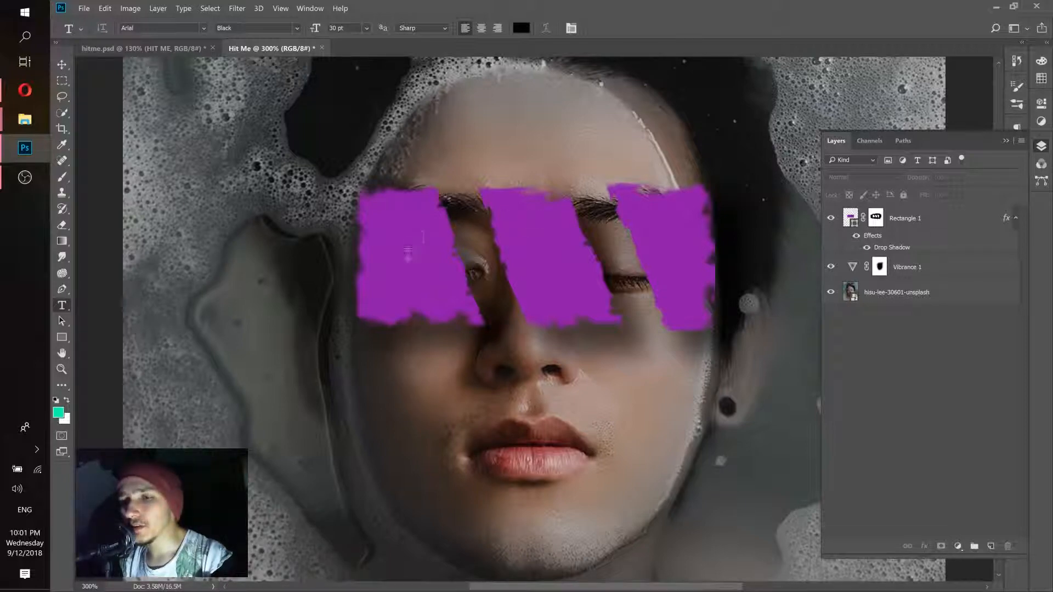
left_click(411, 253)
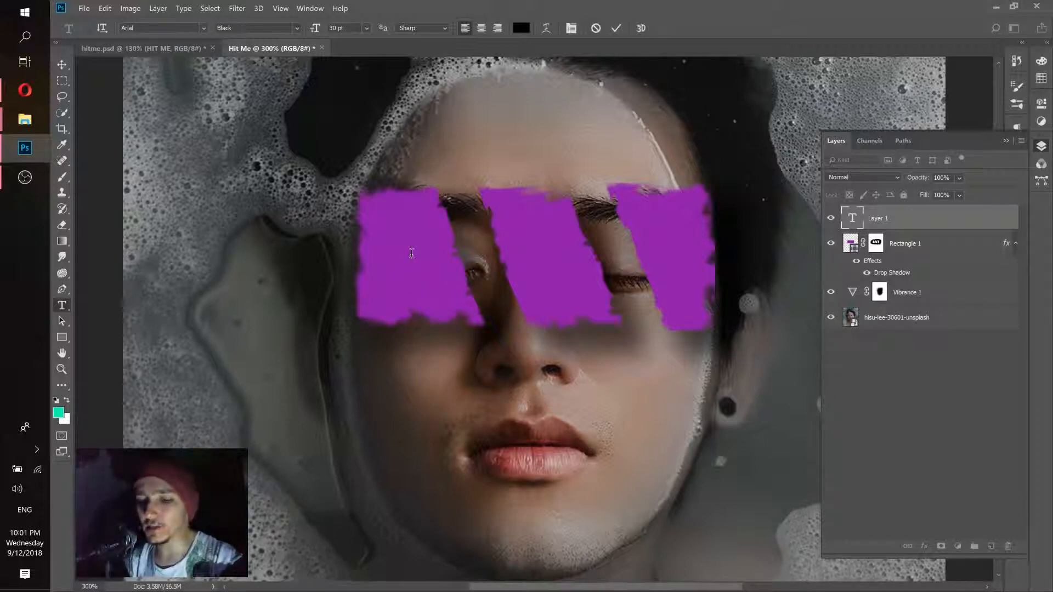
type("Hi")
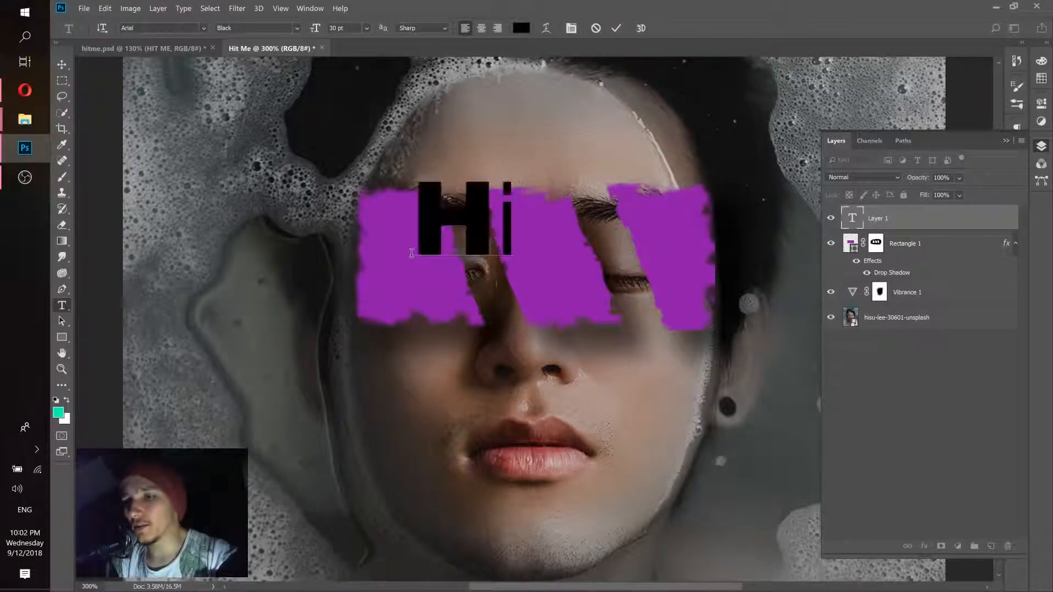
type("t")
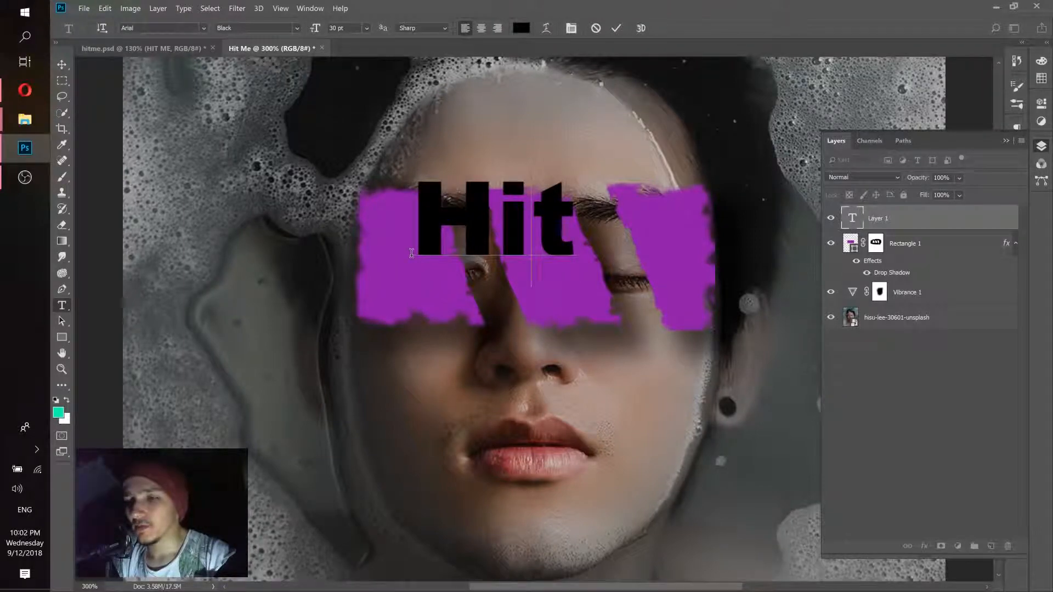
key("BackSpace")
key("BackSpace")
type("IT")
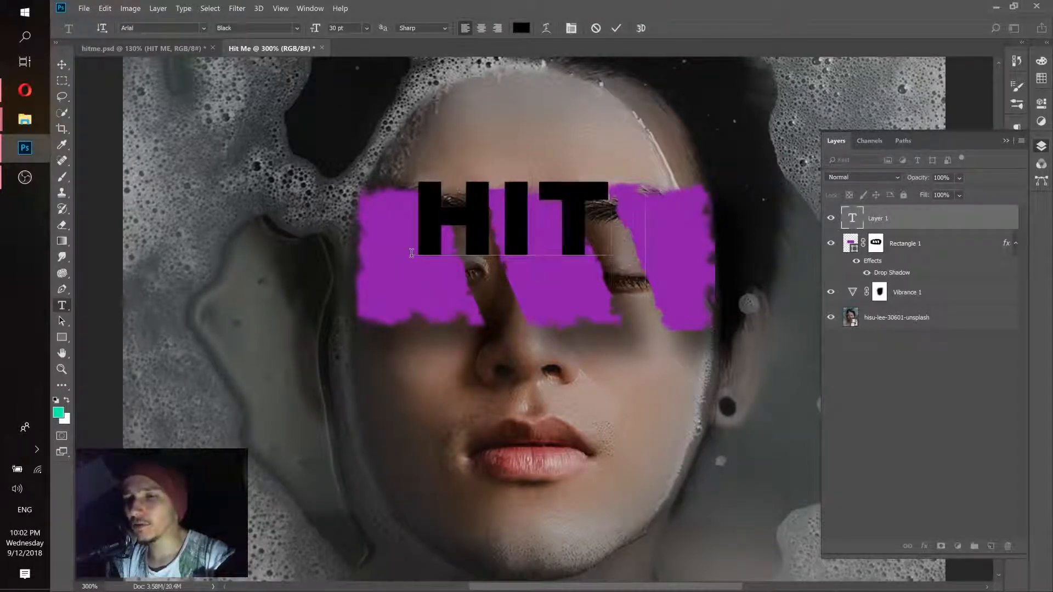
type(" ME")
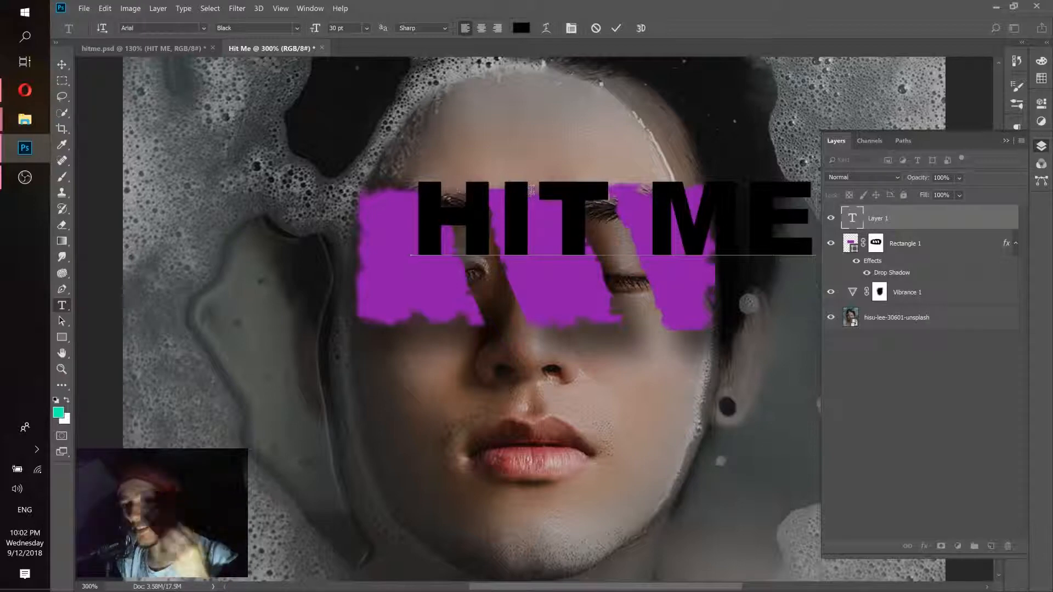
left_click(616, 28)
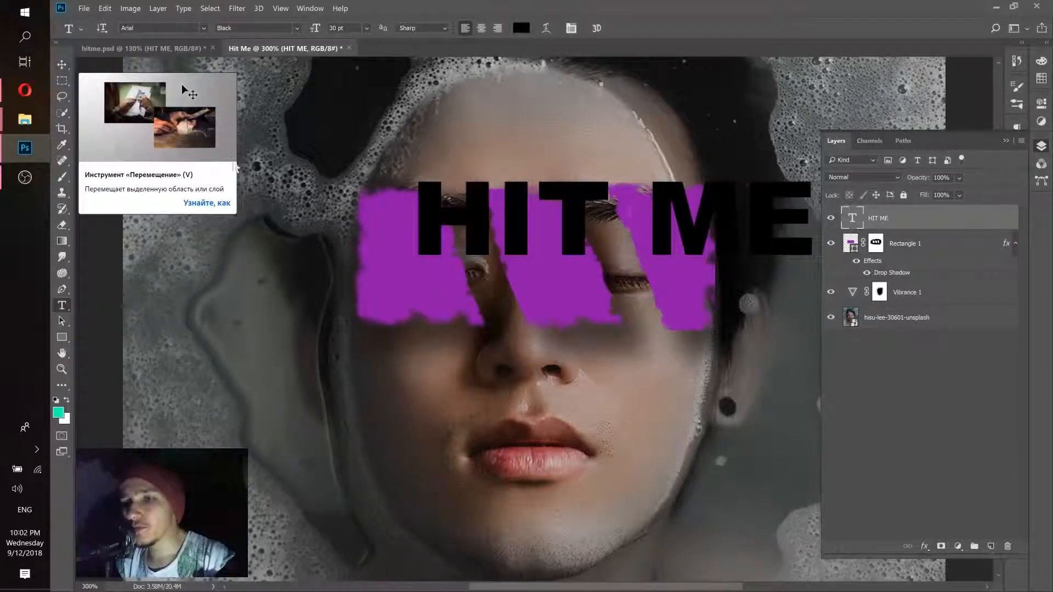
left_click(64, 68)
left_click_drag(514, 216, 442, 253)
left_click(104, 8)
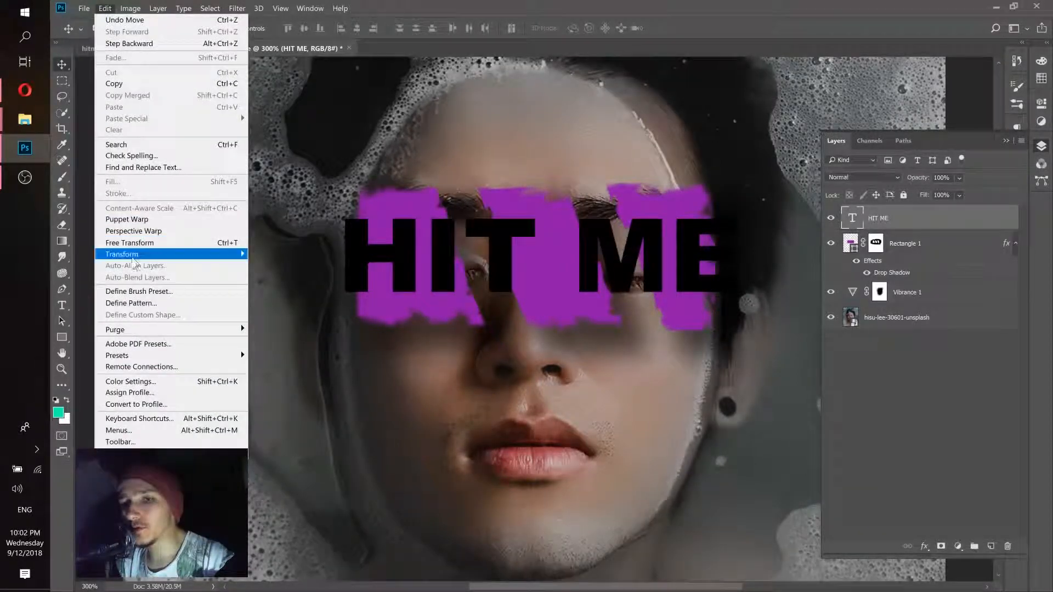
left_click(130, 243)
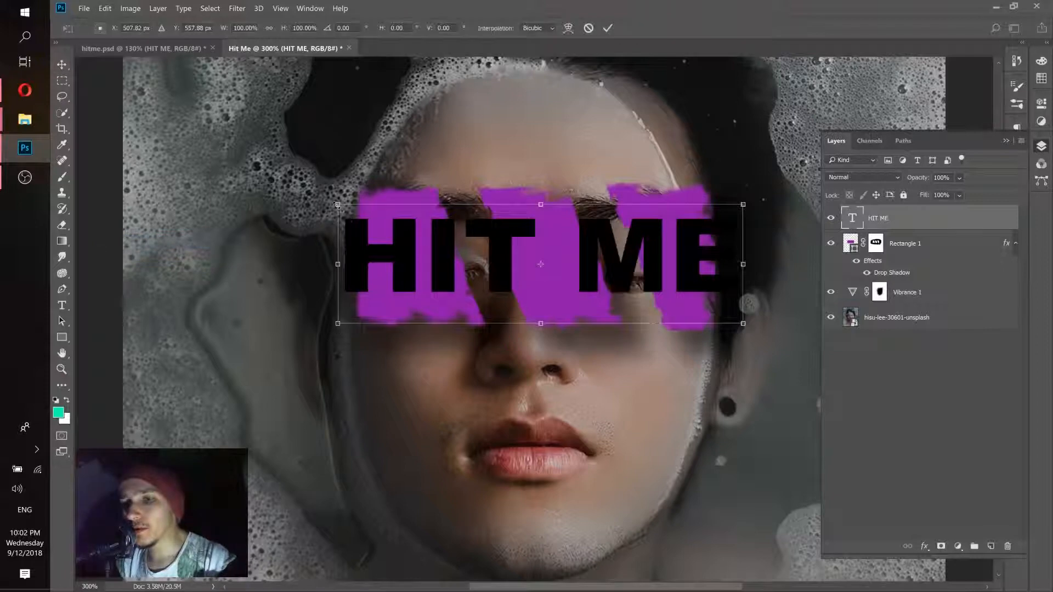
left_click_drag(338, 205, 454, 239)
left_click_drag(533, 274, 472, 254)
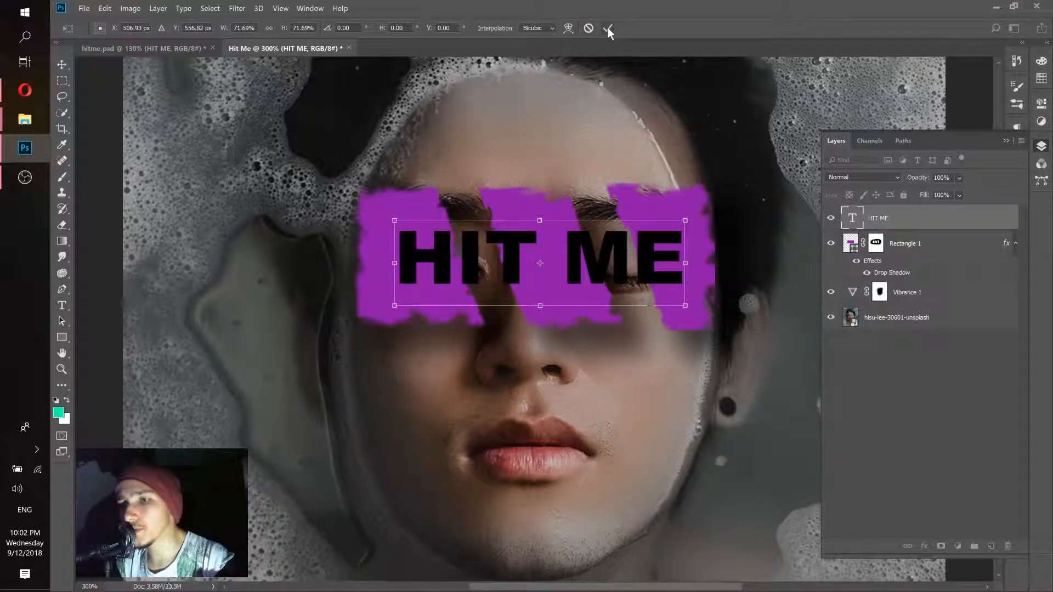
left_click(154, 48)
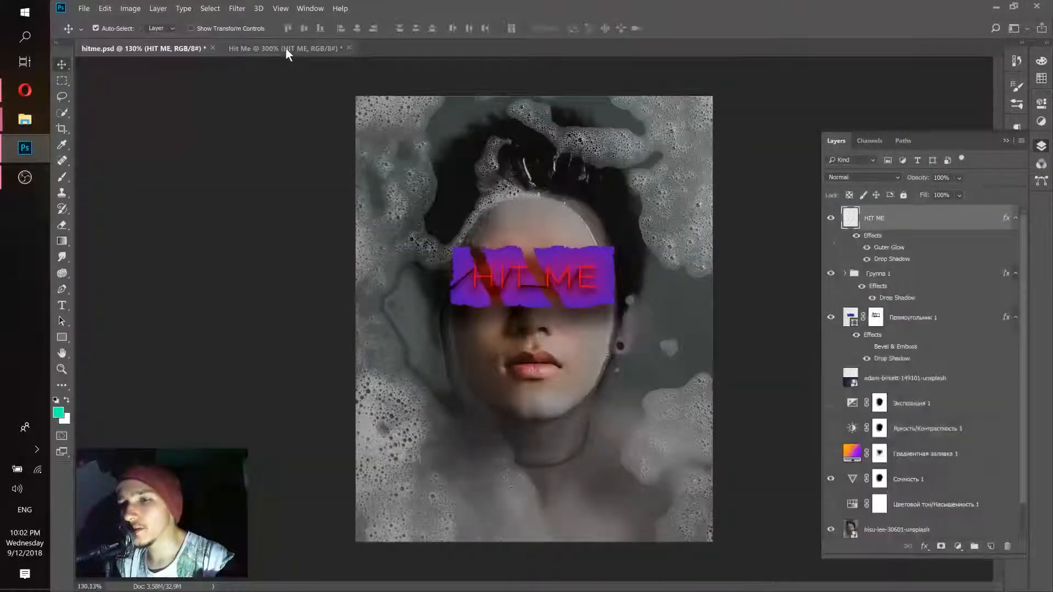
left_click(285, 48)
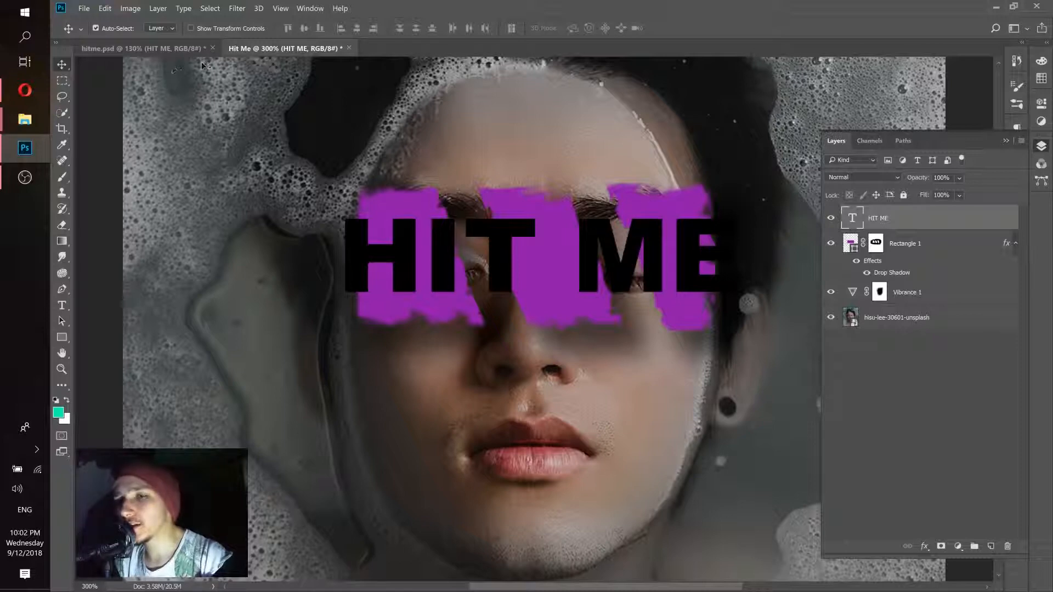
- Scale the HIT ME text proportionally to about 62.7% with Free Transform and centre it on the purple strip
left_click(105, 9)
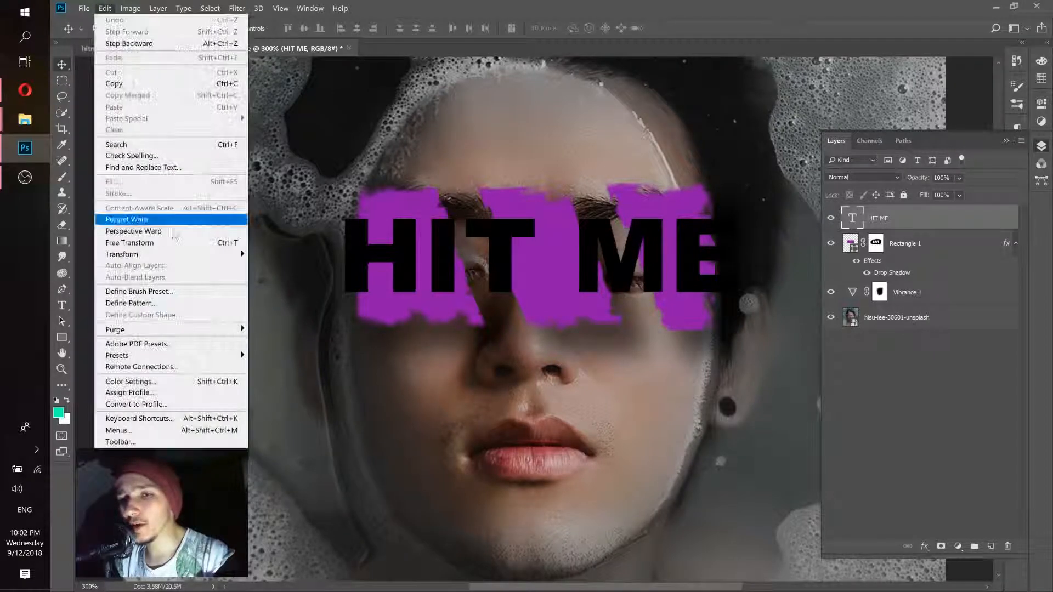
left_click(141, 242)
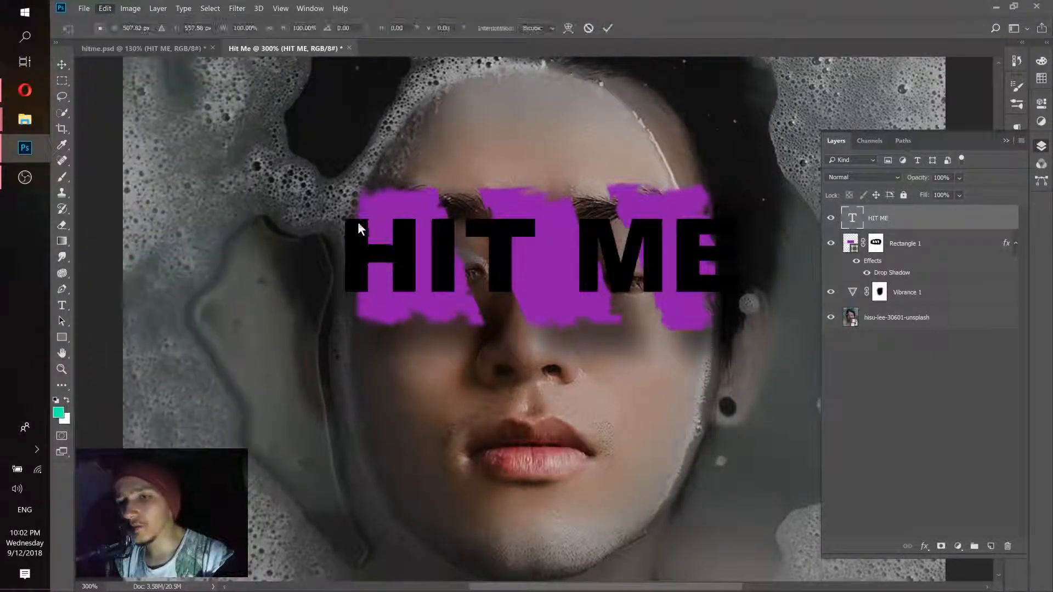
left_click_drag(359, 225, 476, 275)
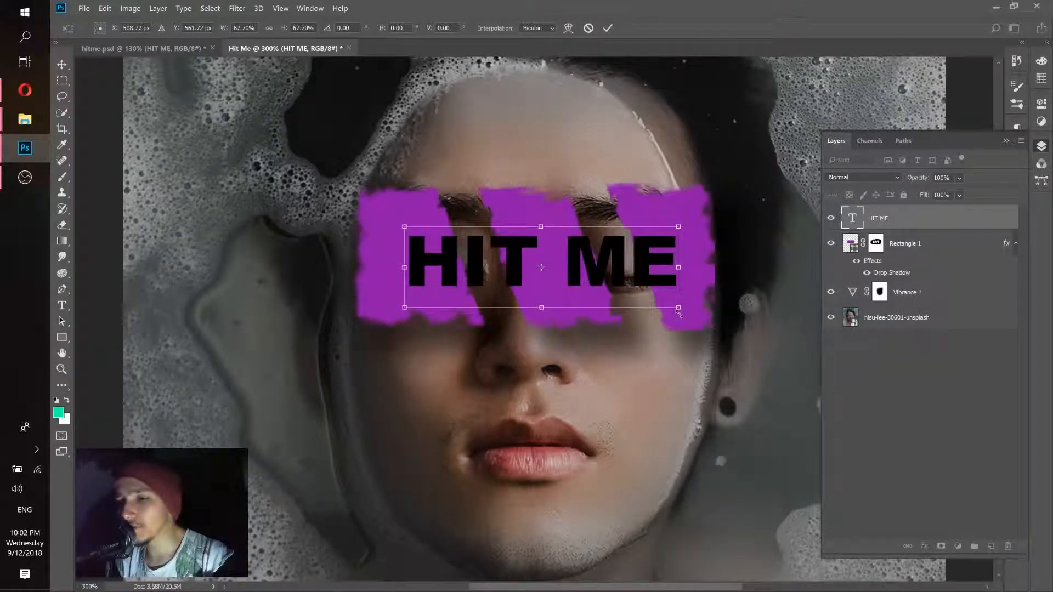
left_click_drag(679, 311, 659, 302)
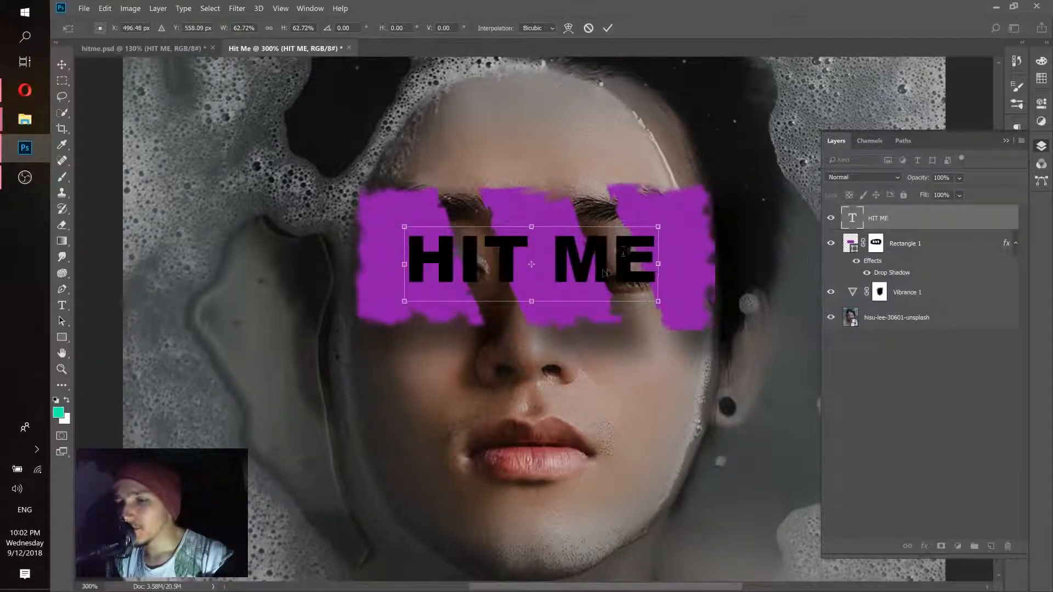
left_click_drag(605, 272, 611, 272)
left_click(607, 28)
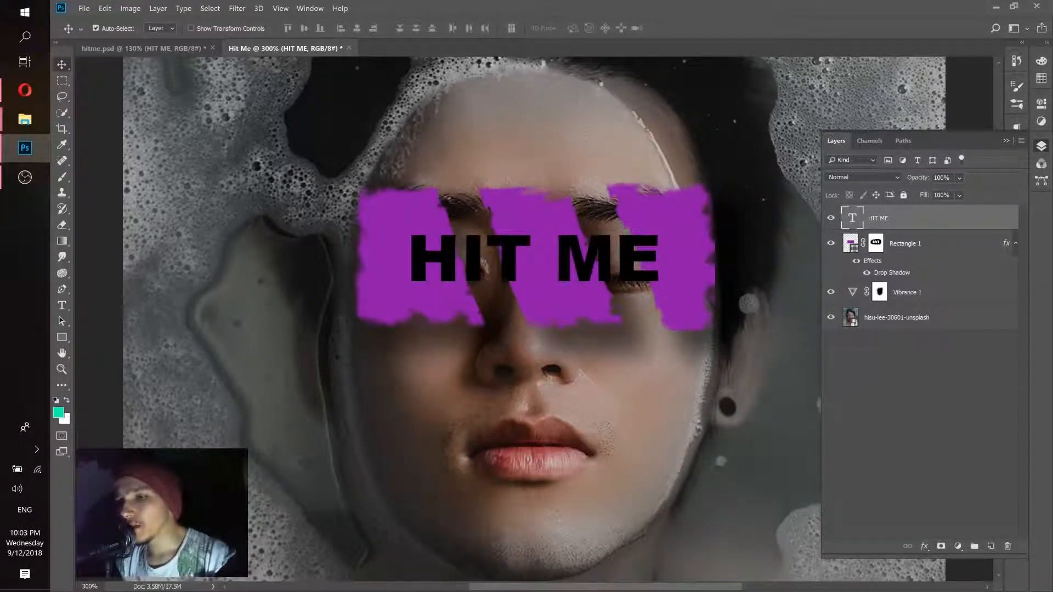
- Examine the HIT ME text's character settings and compare the document and its layers with hitme.psd
left_click(1008, 141)
left_click(1017, 153)
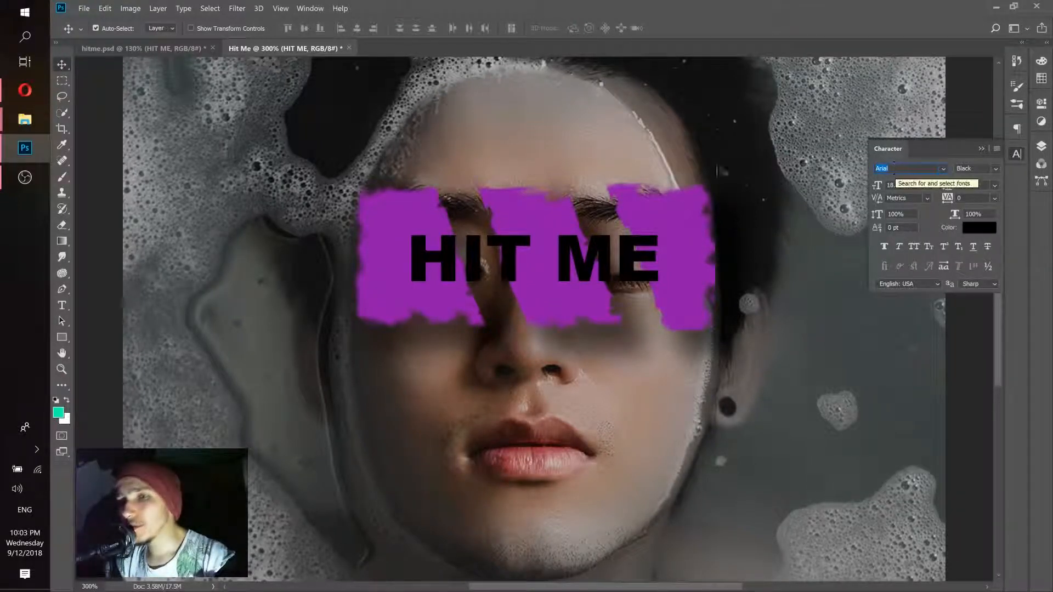
left_click(139, 51)
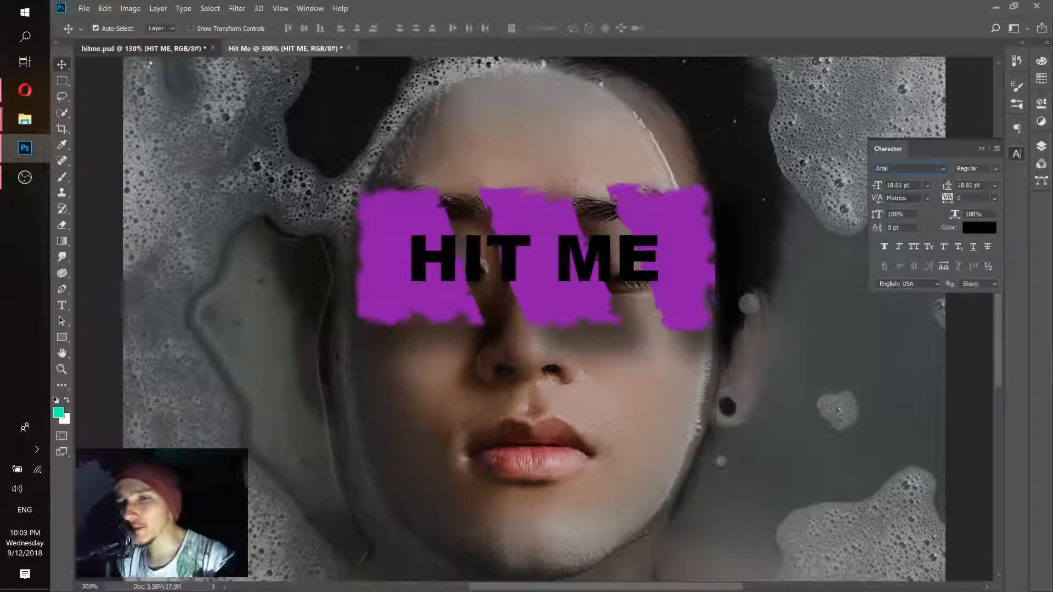
left_click(314, 47)
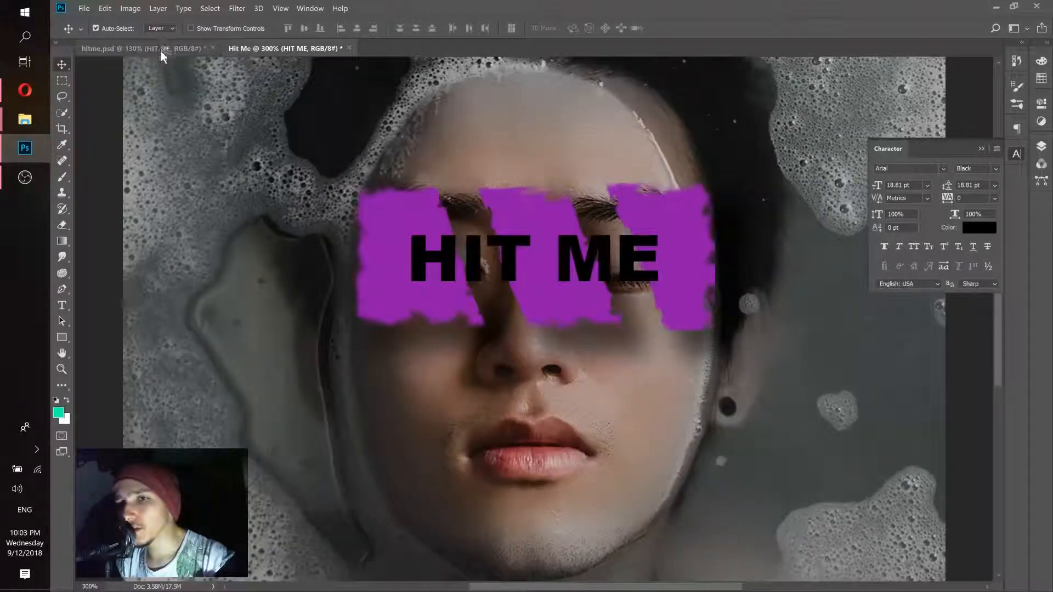
left_click(161, 51)
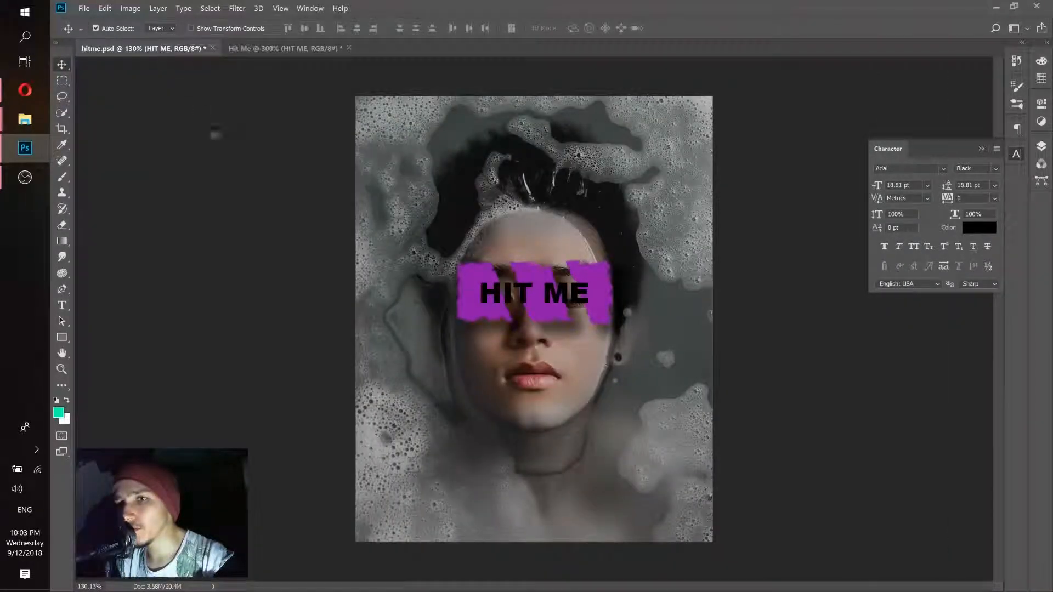
left_click(1041, 147)
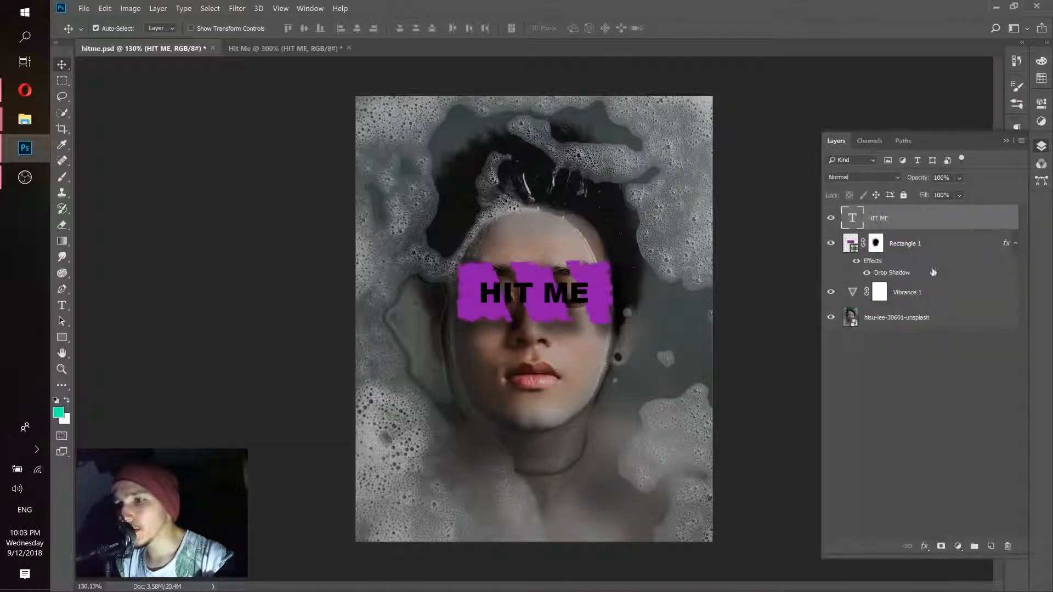
left_click(306, 50)
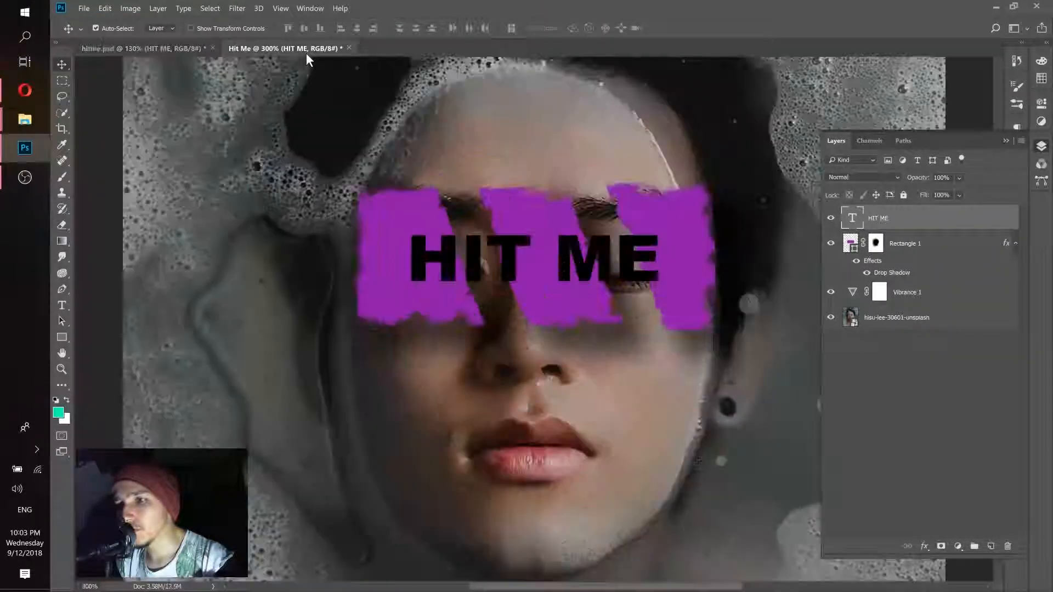
left_click(150, 51)
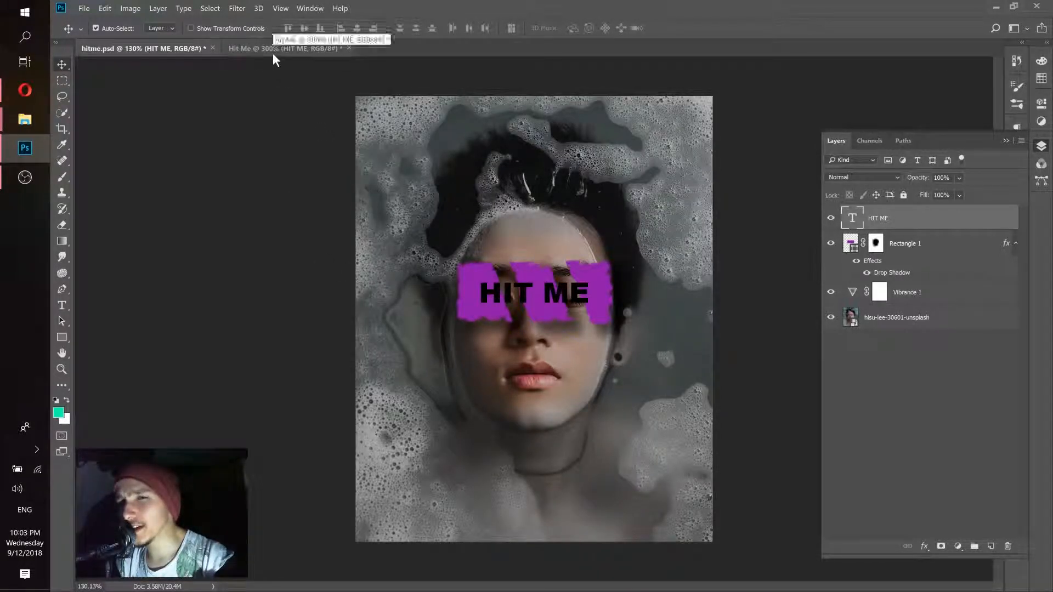
- Close hitme.psd without saving its changes
left_click(228, 48)
key("ctrl+w")
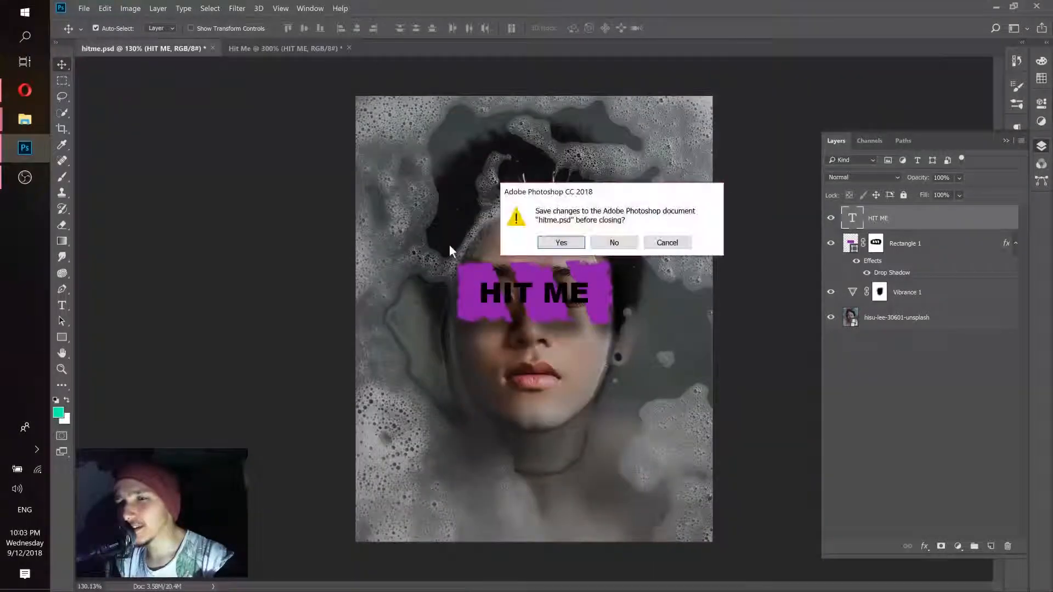
left_click(610, 241)
- Switch to File Explorer and reopen hitme.psd from folder 14 inside posters
mouse_move(25, 125)
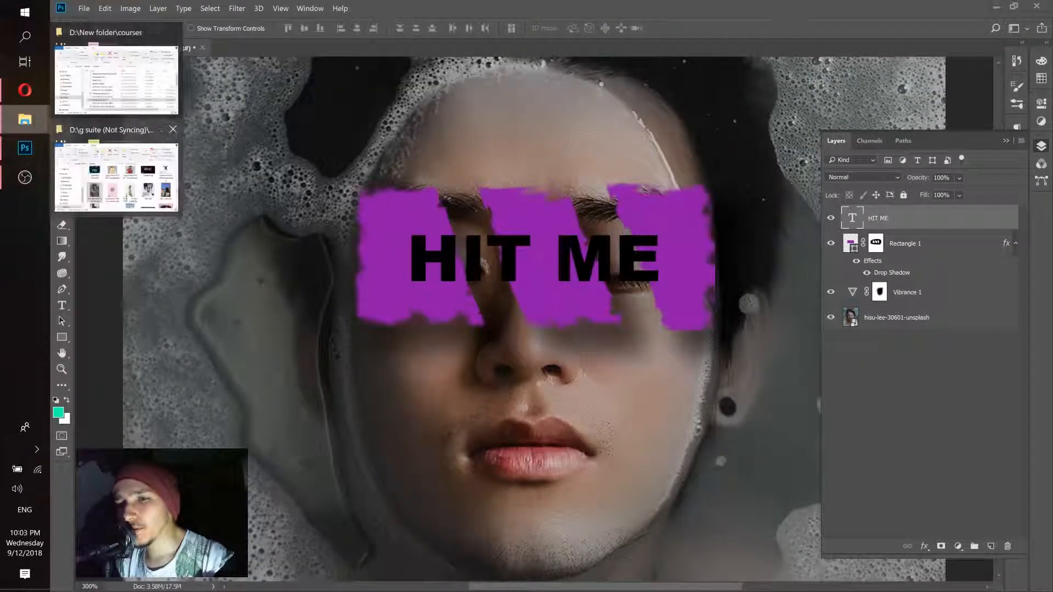
left_click(118, 170)
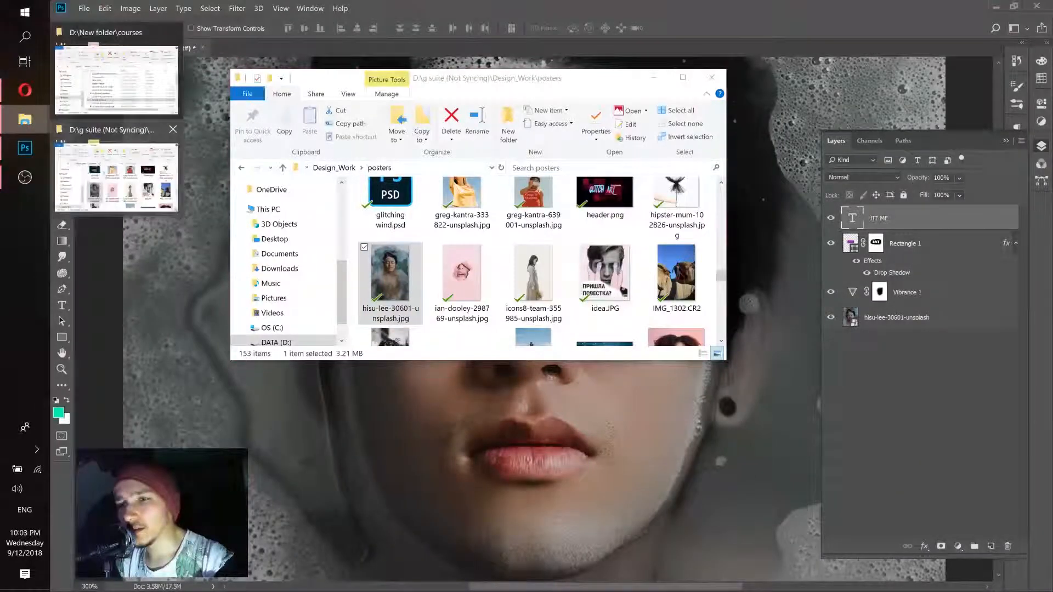
scroll(669, 278, "up", 1)
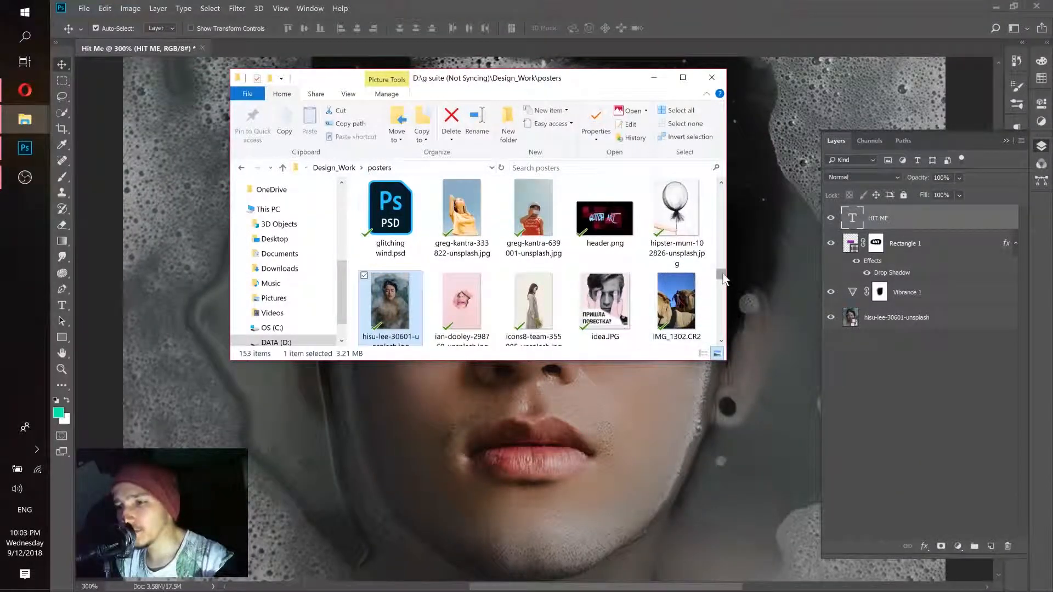
left_click_drag(720, 274, 715, 201)
scroll(716, 201, "down", 3)
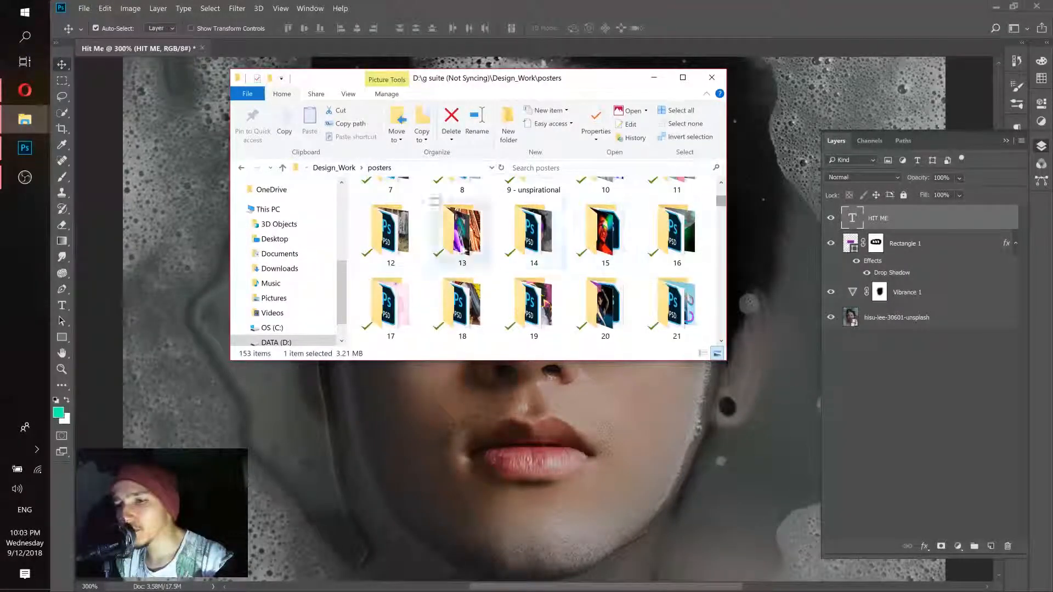
double_click(525, 235)
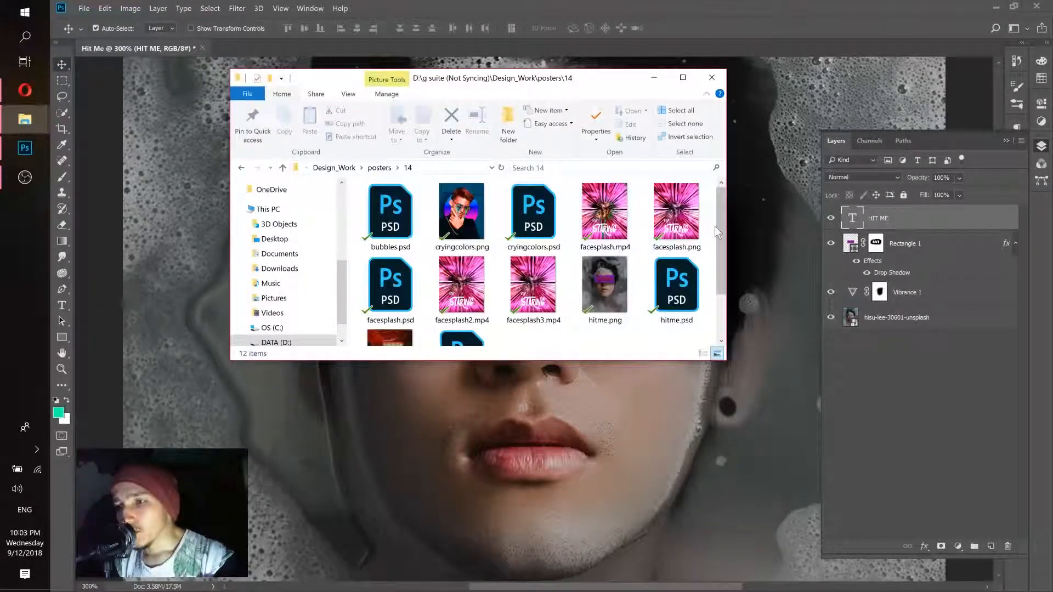
left_click_drag(715, 226, 722, 257)
double_click(680, 252)
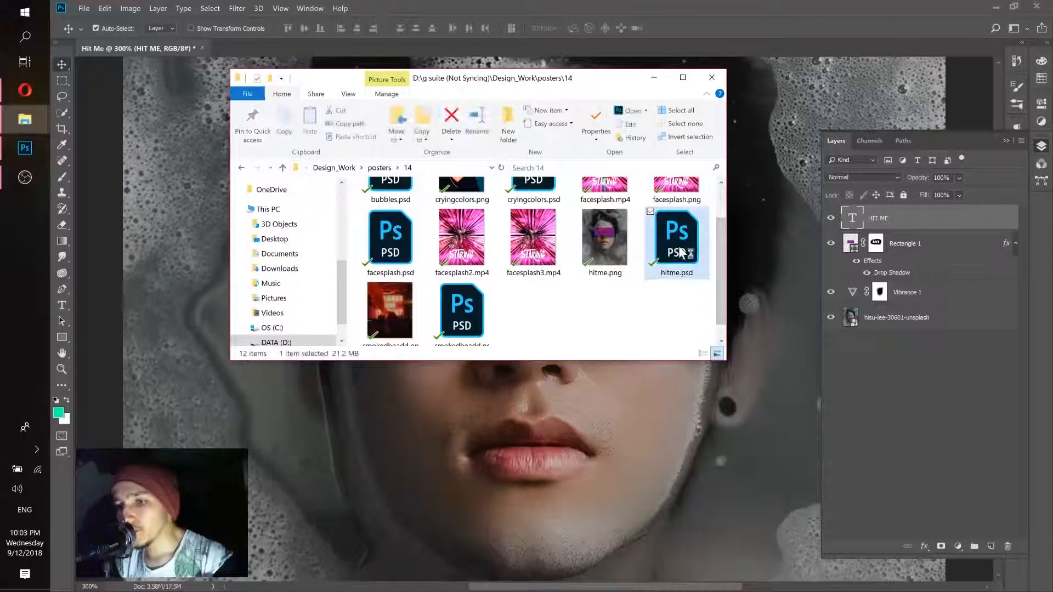
left_click(578, 190)
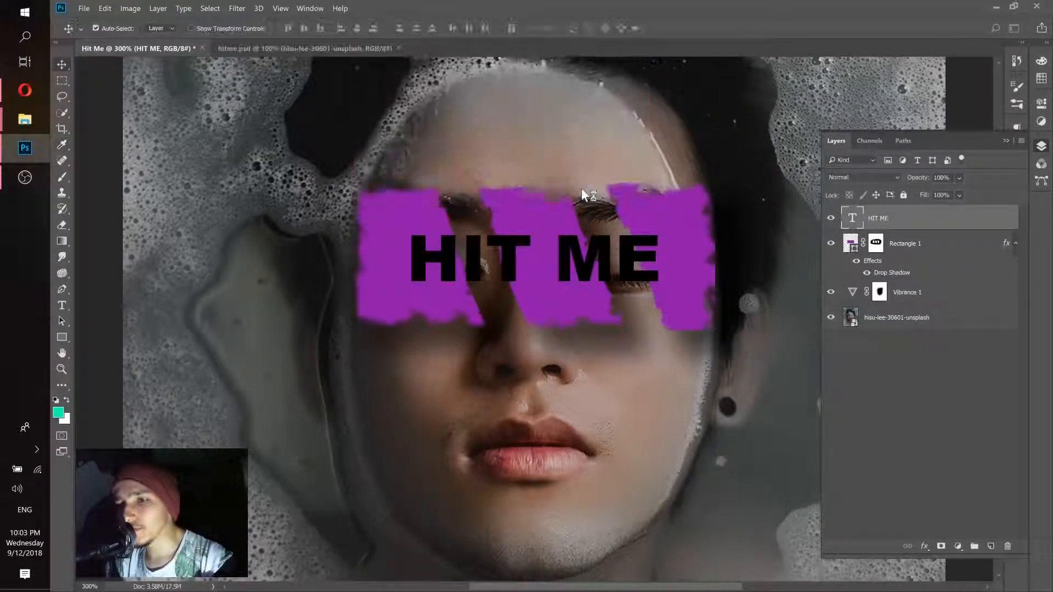
- Inspect the HIT ME layer in hitme.psd, return to the Hit Me document and search its fonts for "rale"
left_click(880, 219)
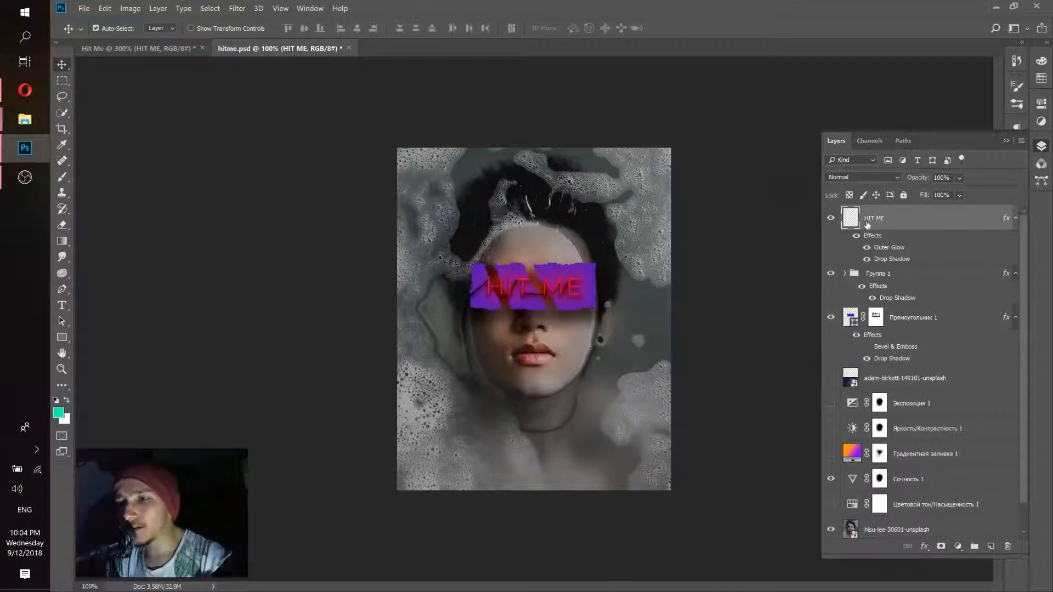
left_click(130, 47)
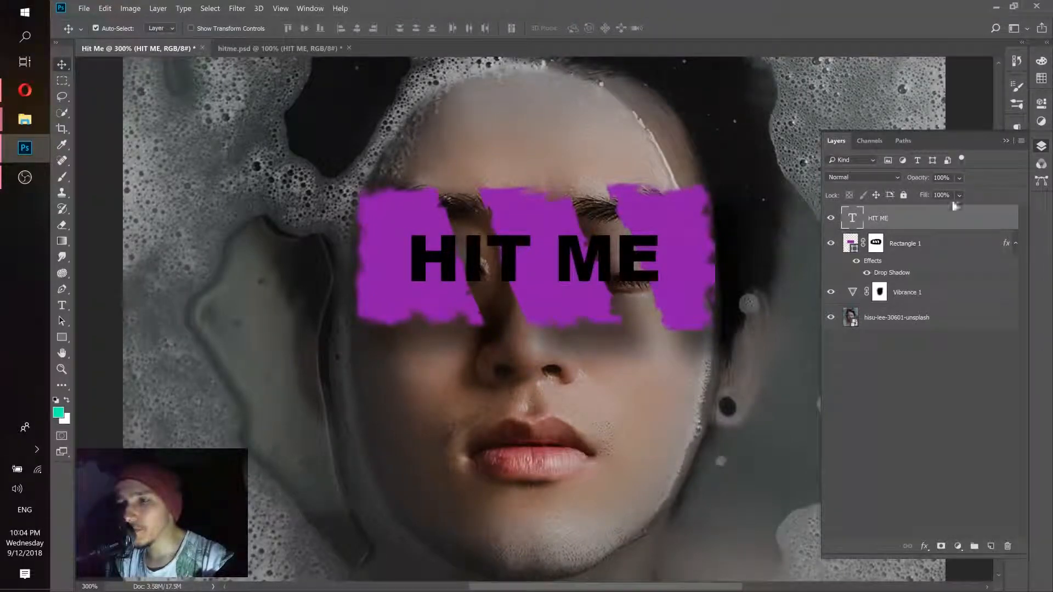
left_click(1013, 155)
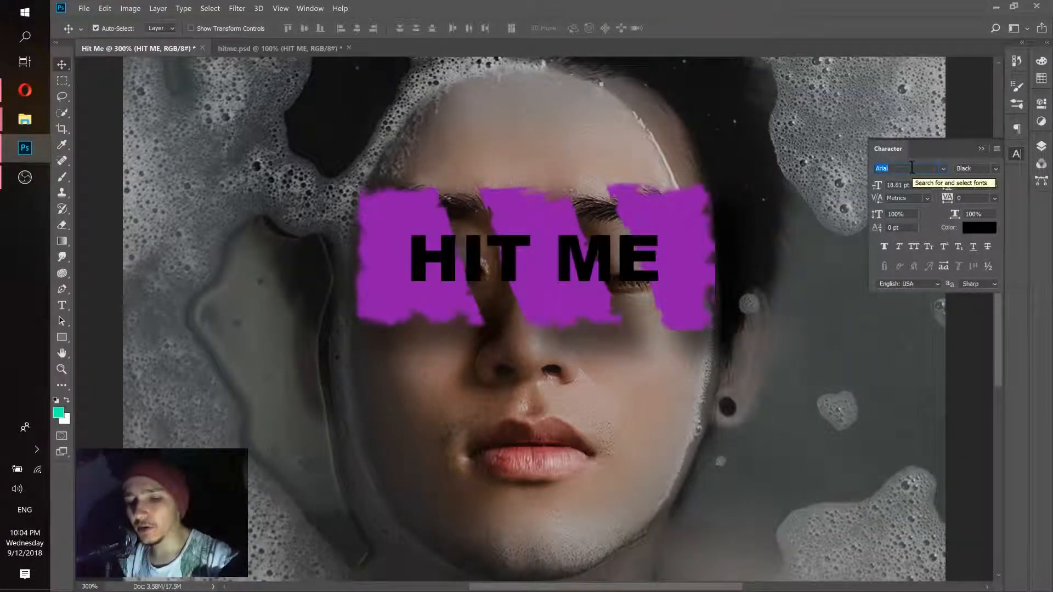
type("ra")
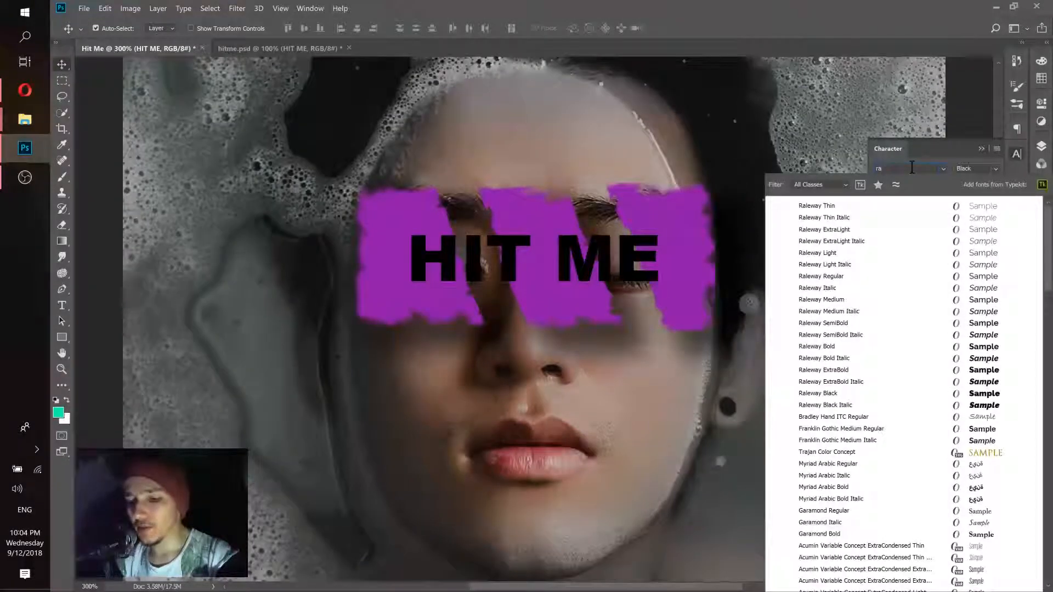
type("le")
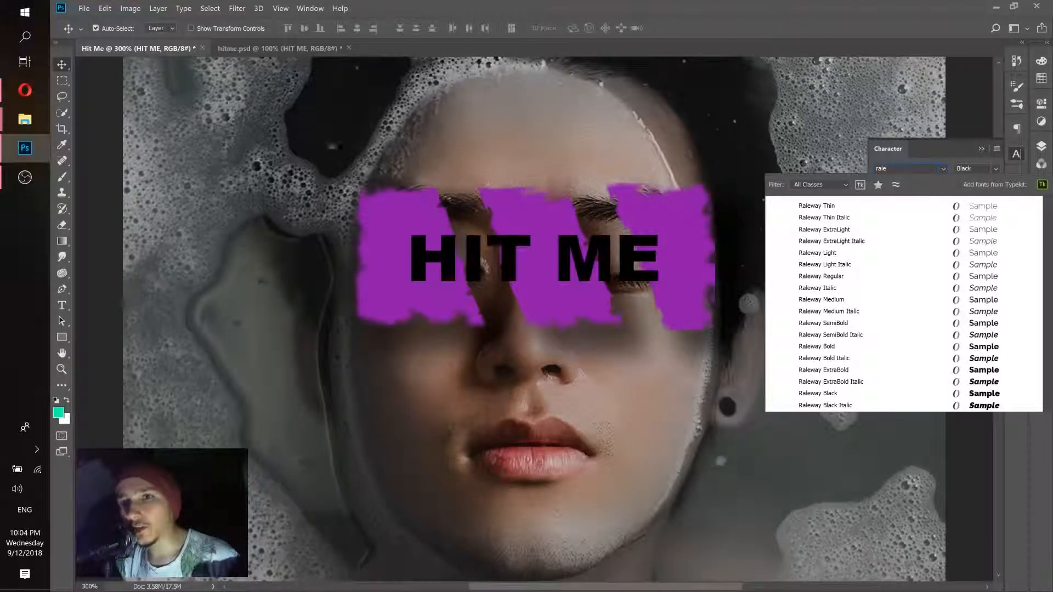
- Switch to the Opera browser and look at the Raleway family on Google Fonts before returning to Photoshop
left_click(25, 90)
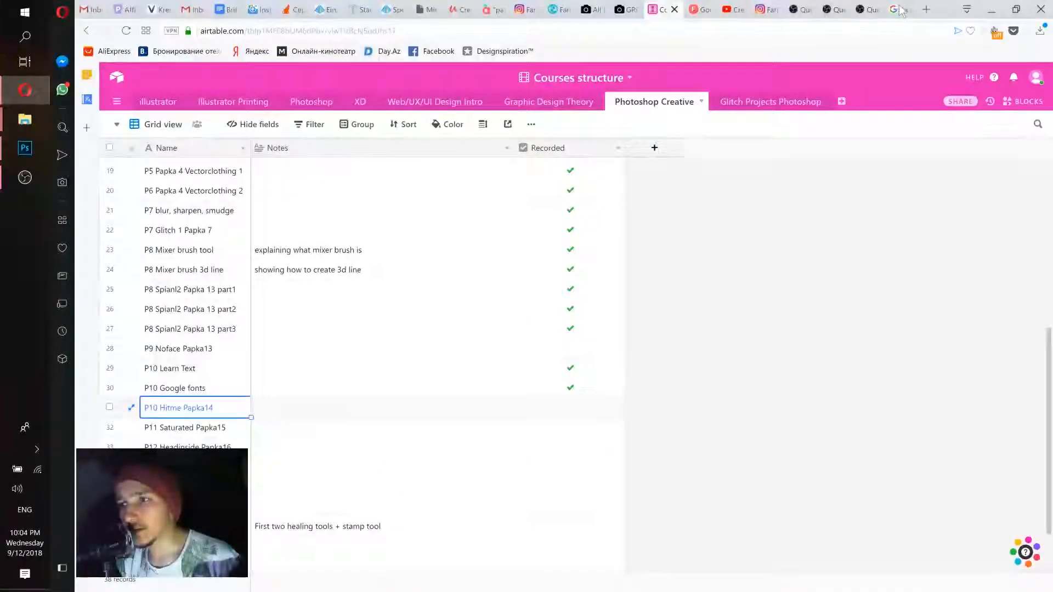
left_click(701, 10)
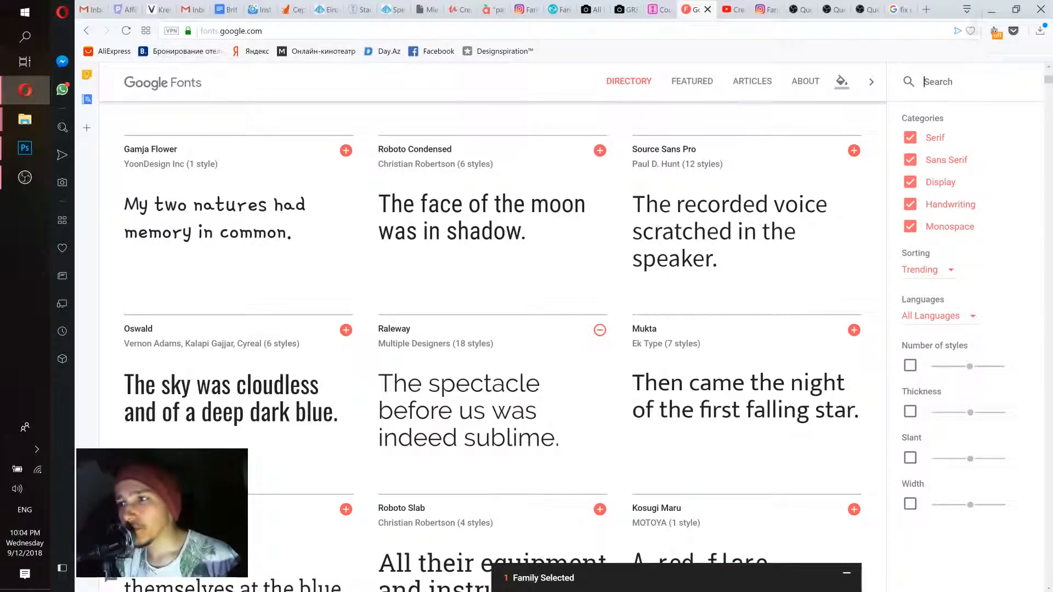
left_click(992, 10)
- Set the HIT ME text's font to Raleway Light and shift the text towards the middle of the purple strip
left_click(898, 167)
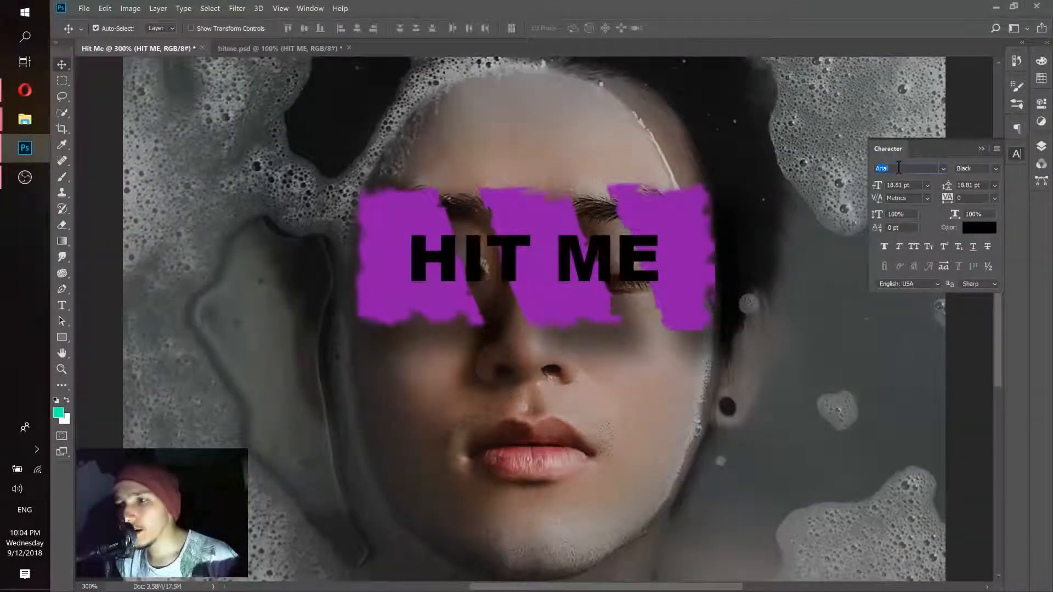
type("rale")
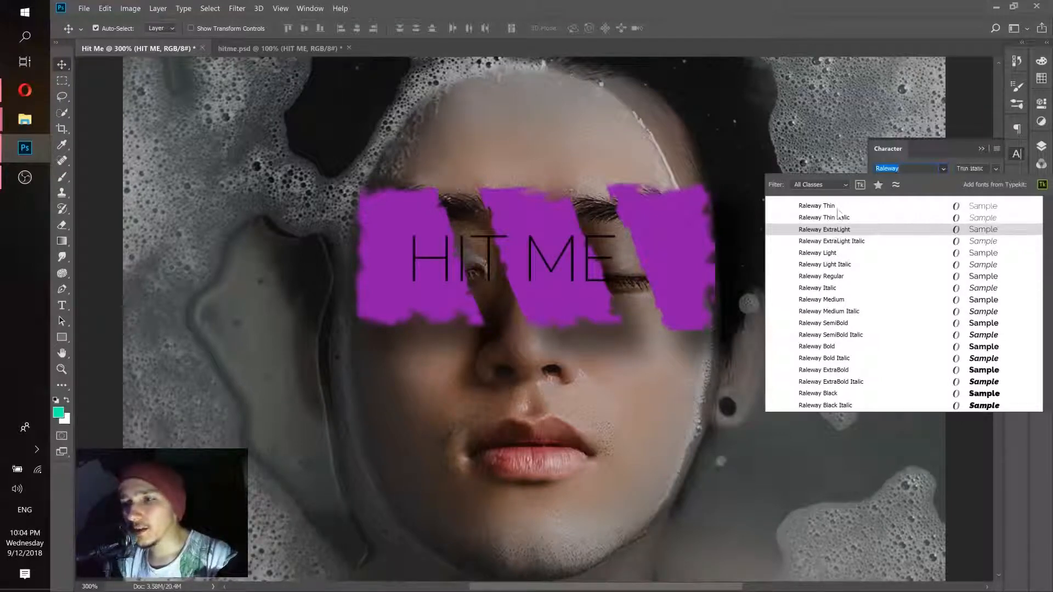
left_click(825, 254)
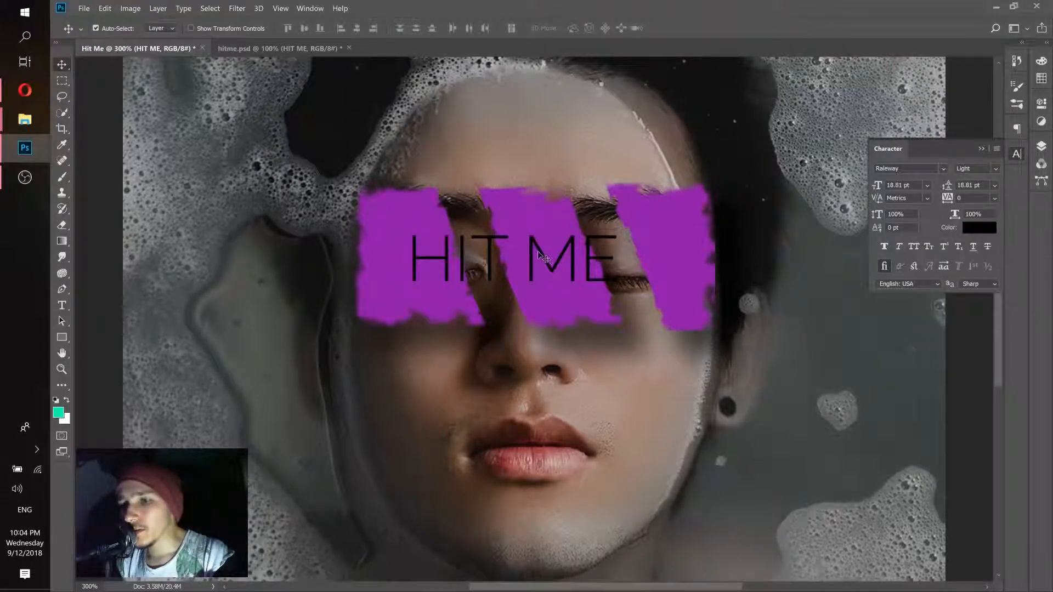
left_click_drag(549, 258, 565, 256)
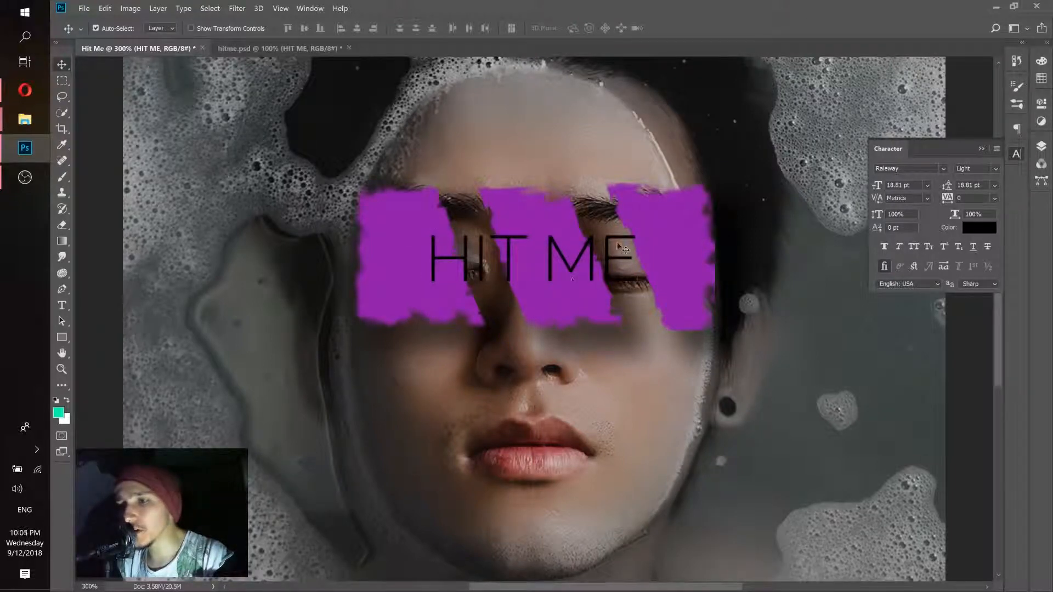
- Set the HIT ME text's tracking to 100 and recentre it on the purple strip
left_click(995, 199)
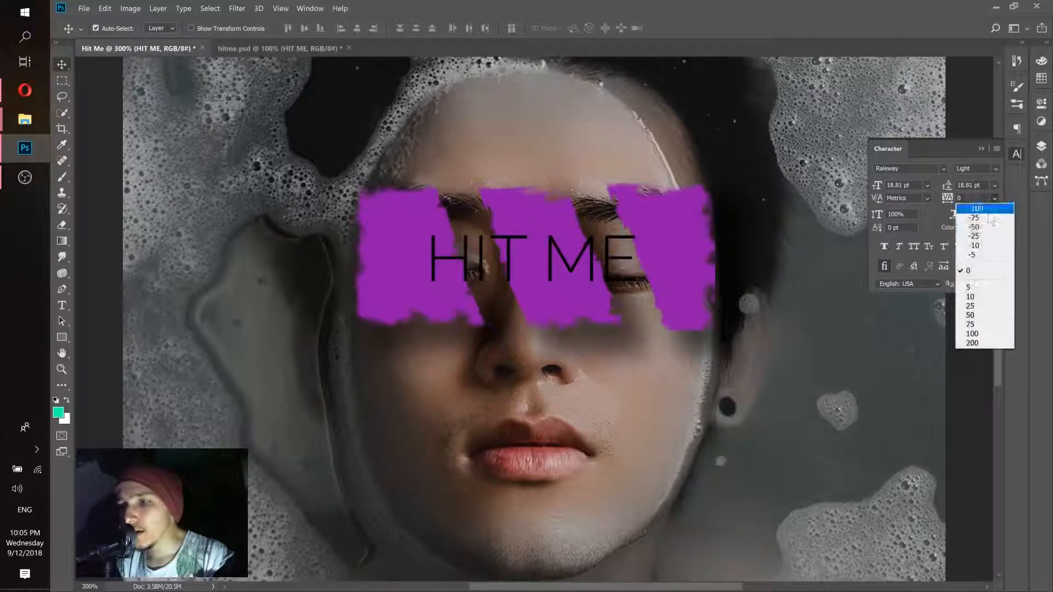
left_click(972, 334)
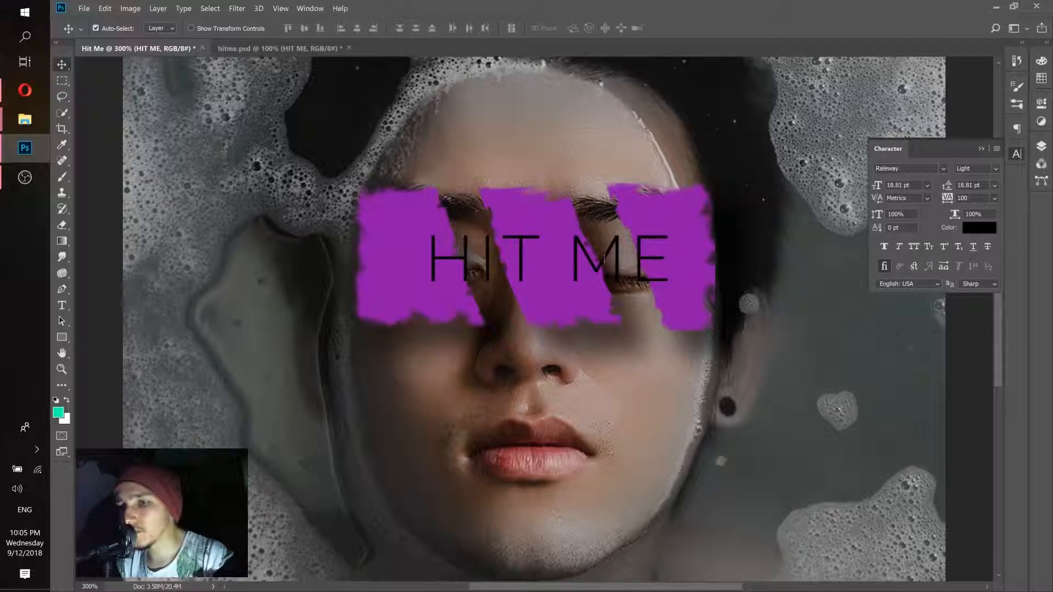
left_click_drag(603, 257, 598, 261)
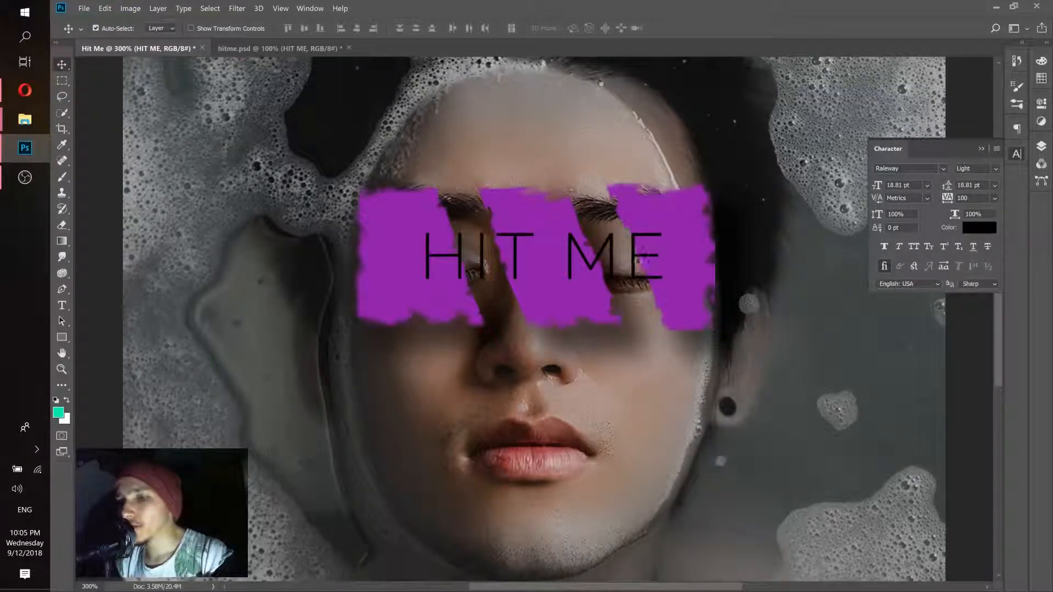
- Change the HIT ME text colour to pinkish red ff004e
left_click(979, 230)
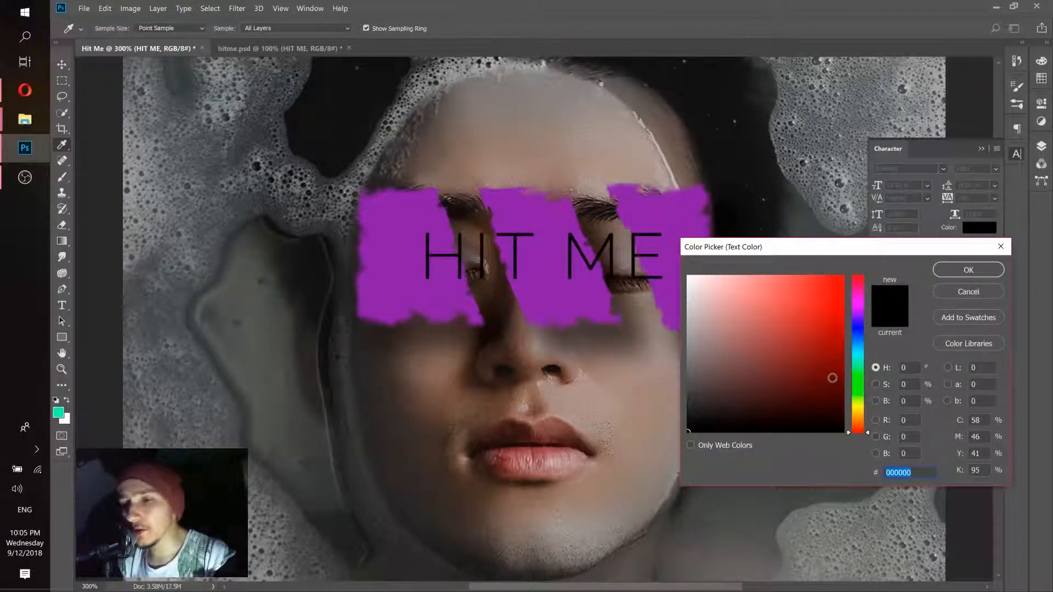
type("e40cf7")
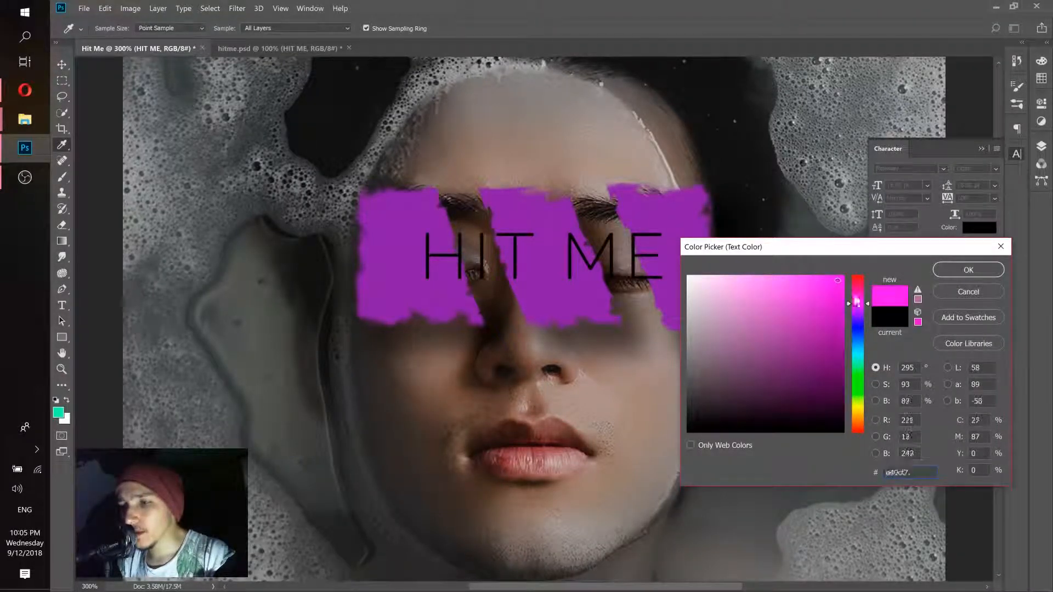
left_click_drag(854, 291, 846, 270)
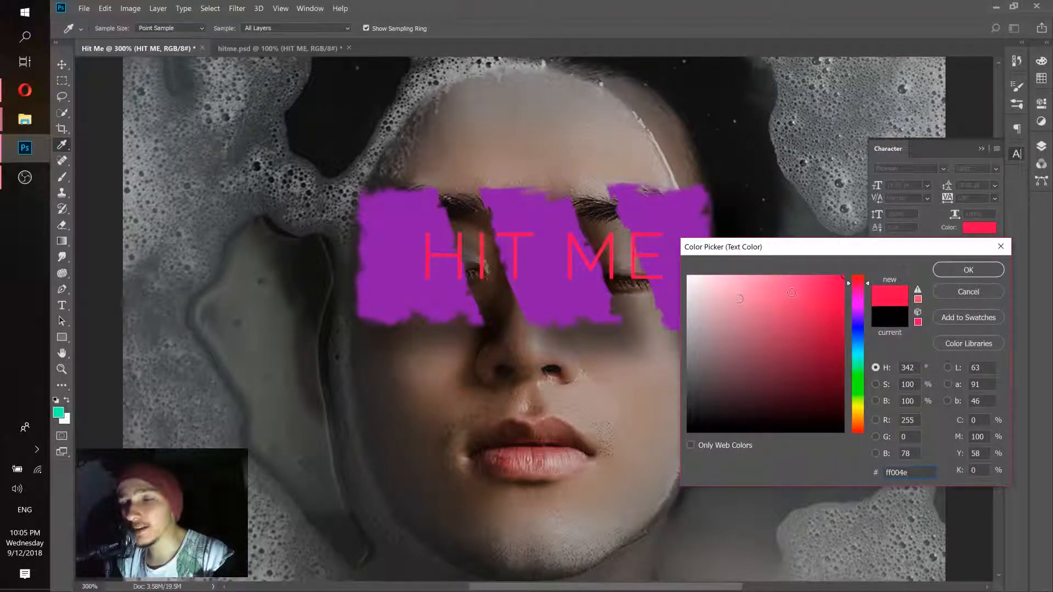
double_click(899, 473)
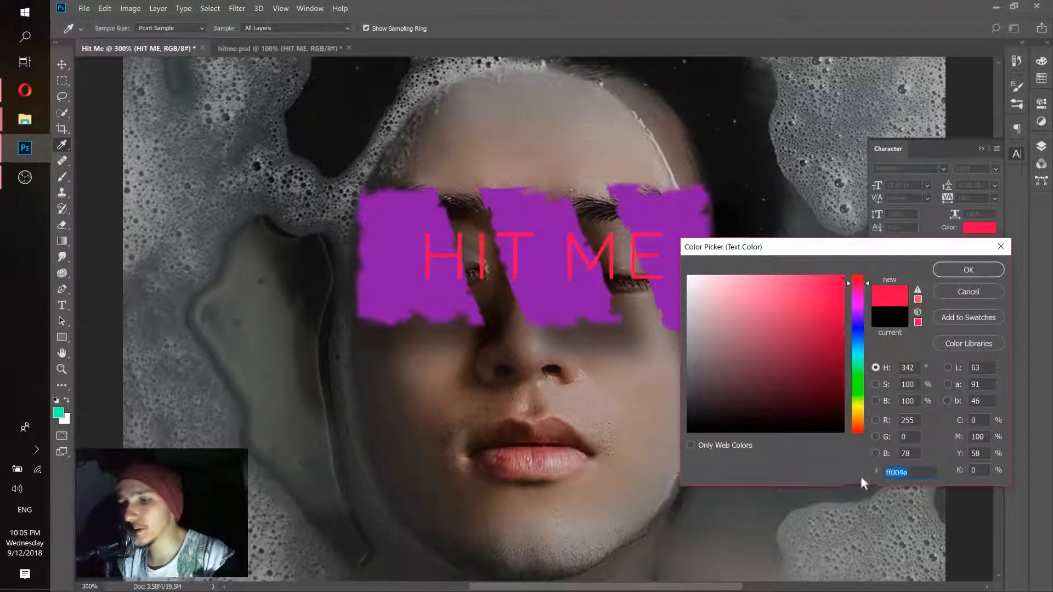
left_click(904, 476)
left_click(959, 270)
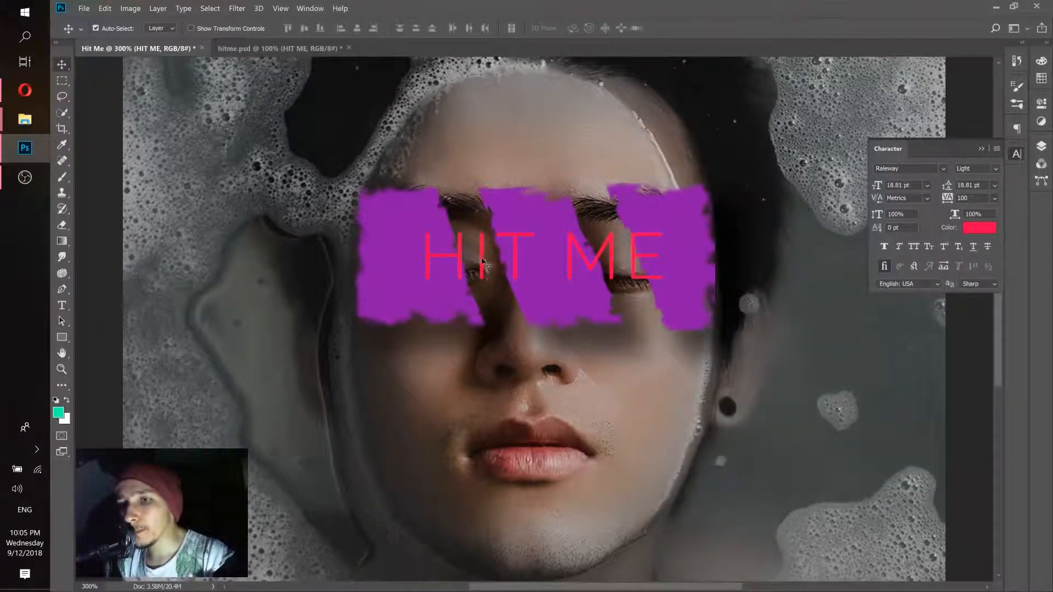
- Compare the text with the reference hitme.psd and nudge HIT ME slightly to the left on the purple strip
left_click(247, 53)
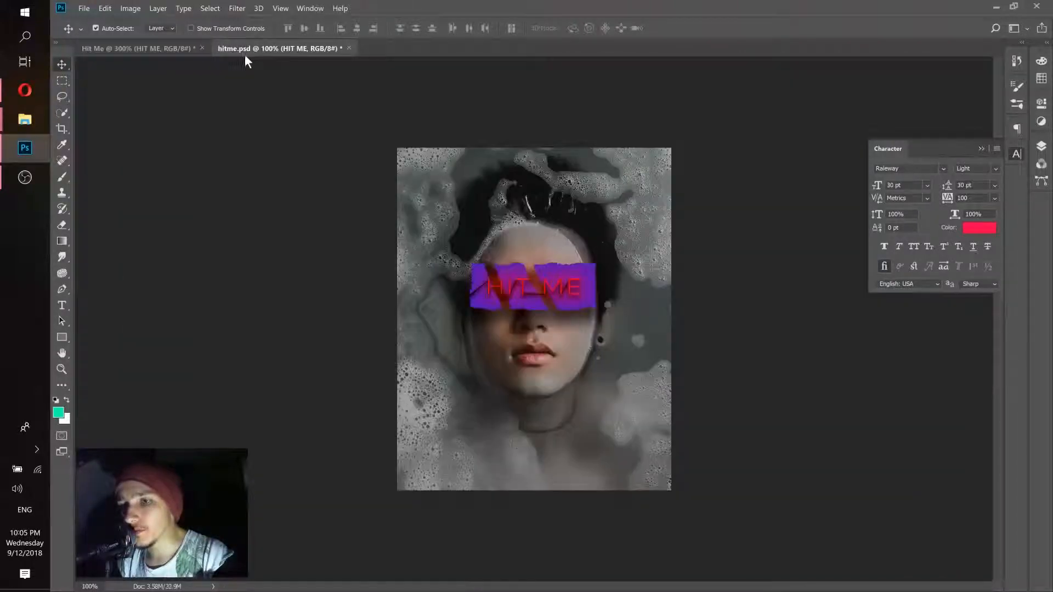
left_click(173, 49)
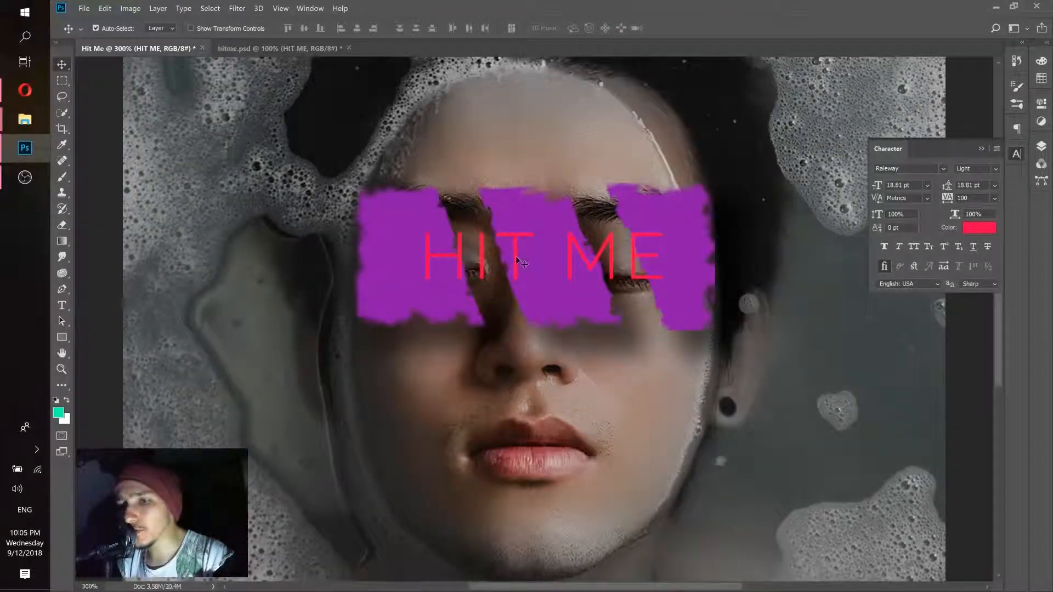
left_click_drag(517, 256, 510, 256)
- Change the HIT ME text's font to Montserrat ExtraLight and recentre it on the purple strip
left_click(900, 170)
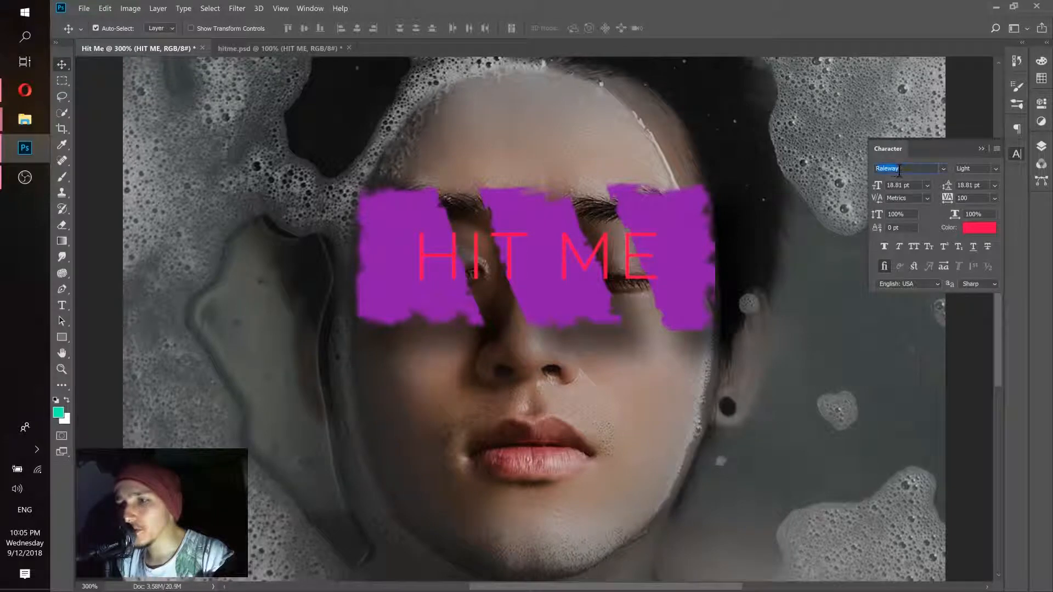
type("mont")
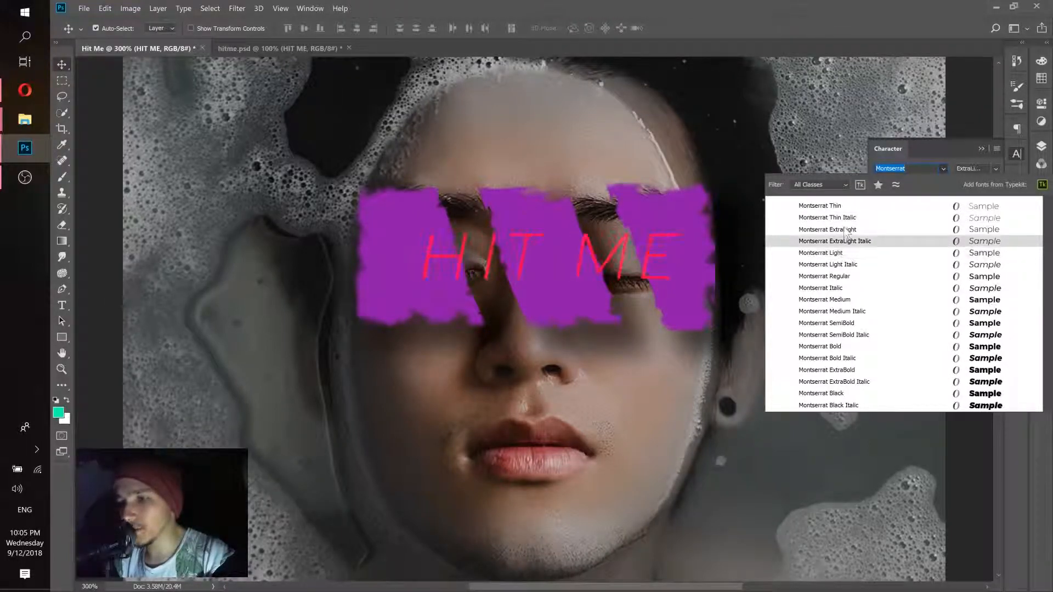
left_click(845, 230)
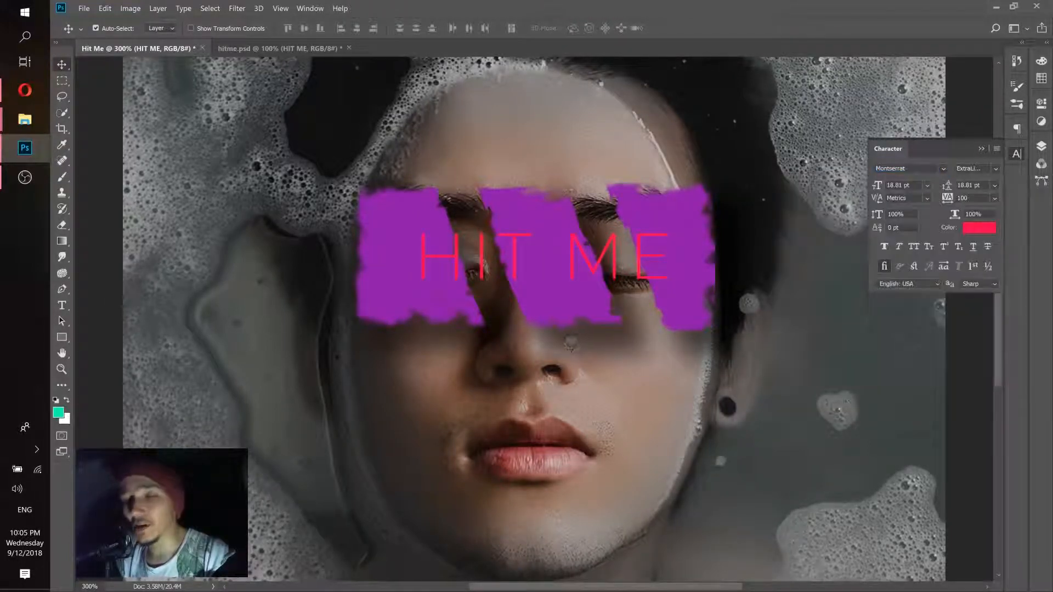
left_click_drag(602, 255, 598, 264)
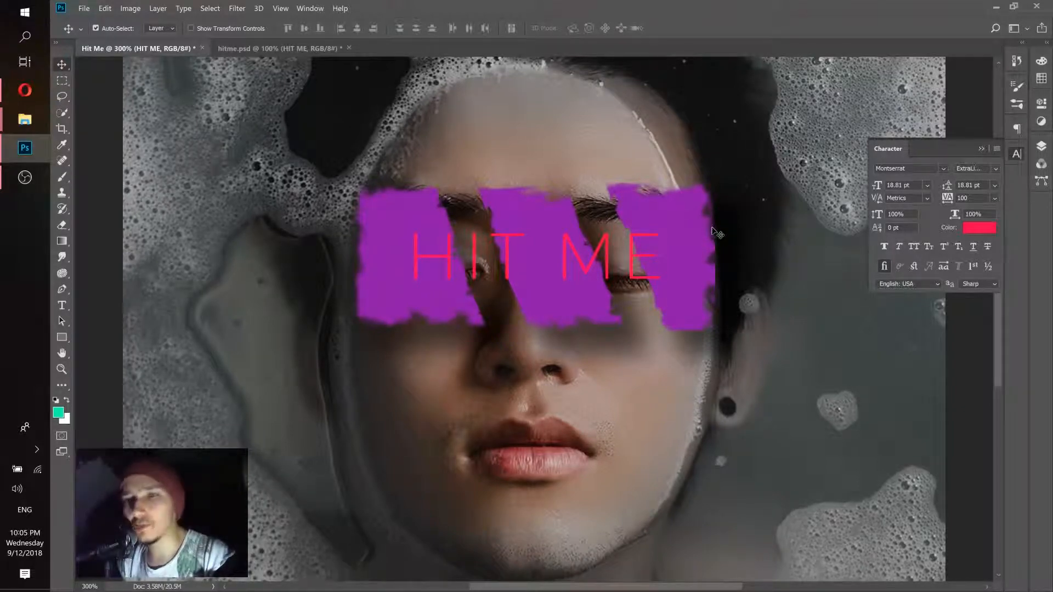
- Add an Outer Glow effect to the HIT ME text layer and match its colour to the lettering, ff004e
left_click(1041, 145)
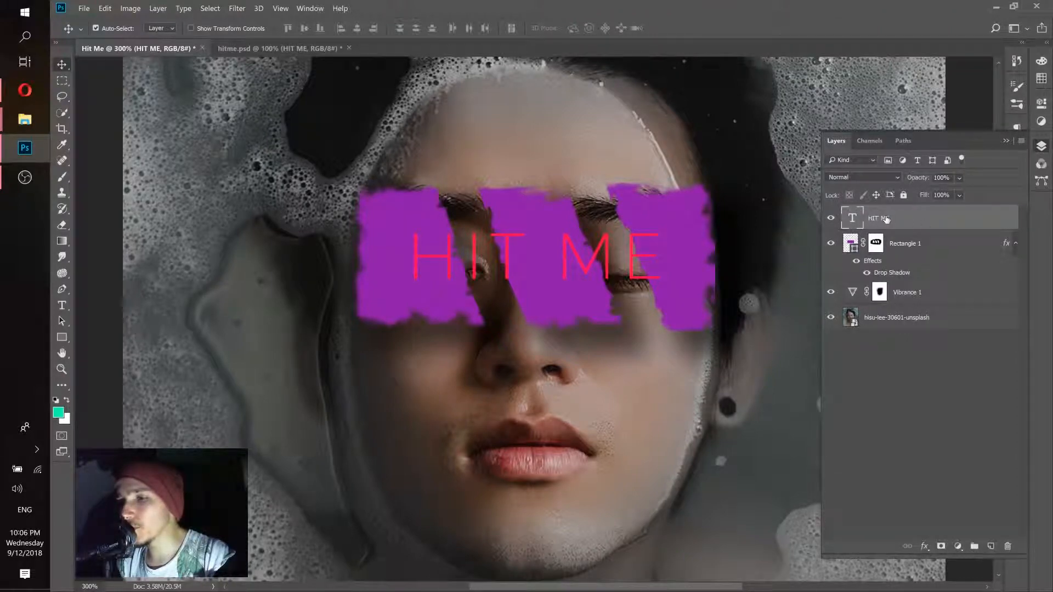
double_click(942, 218)
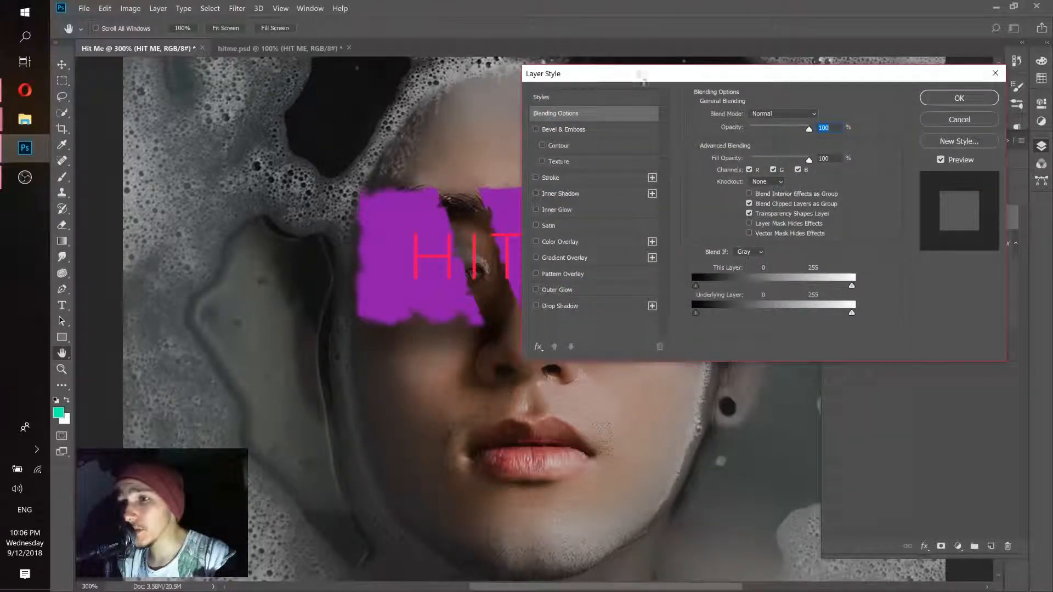
left_click_drag(636, 72, 763, 30)
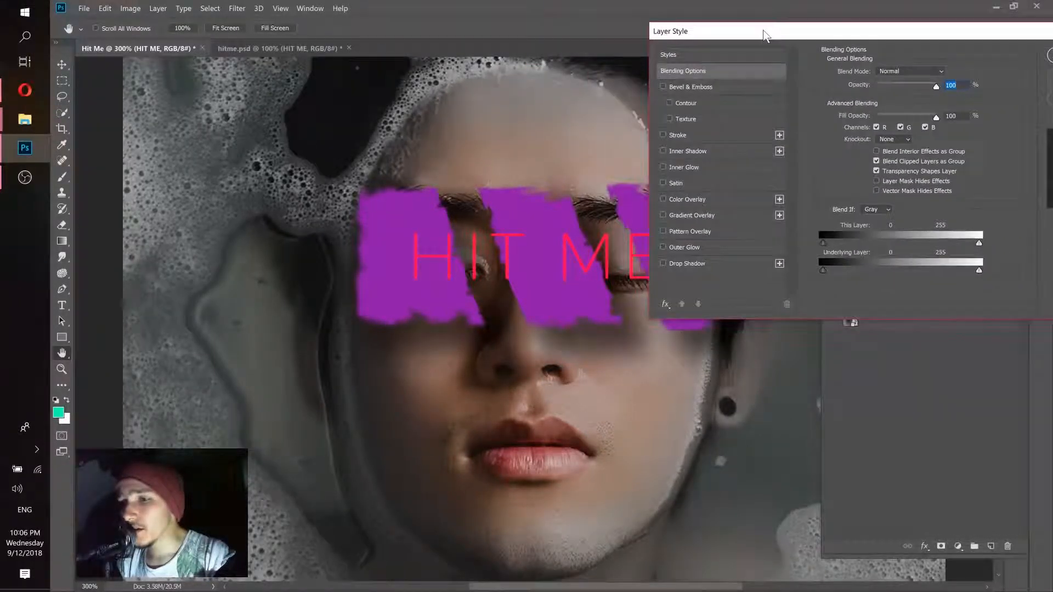
left_click(716, 249)
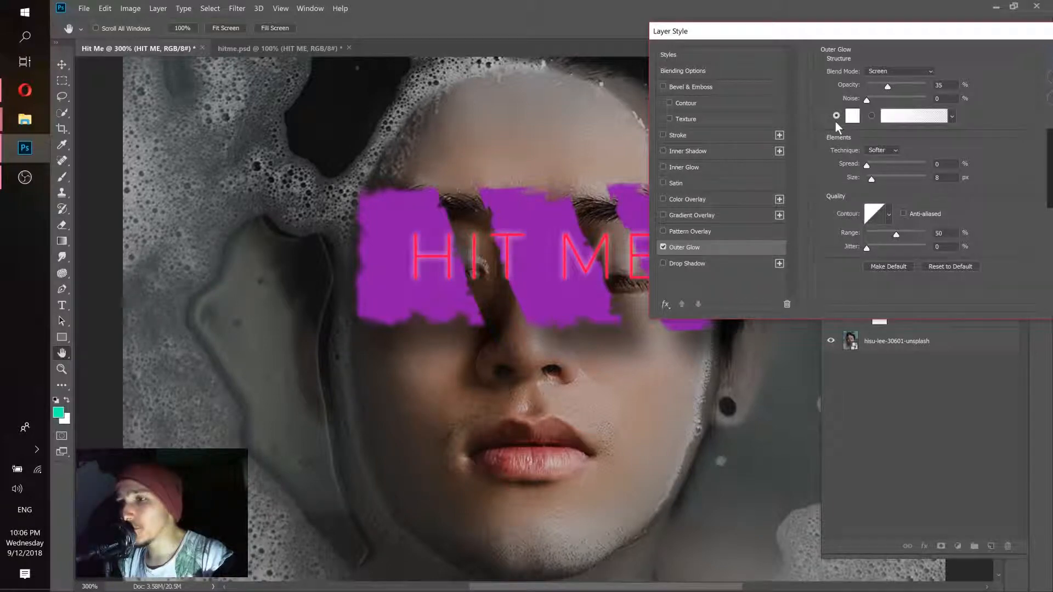
left_click(852, 115)
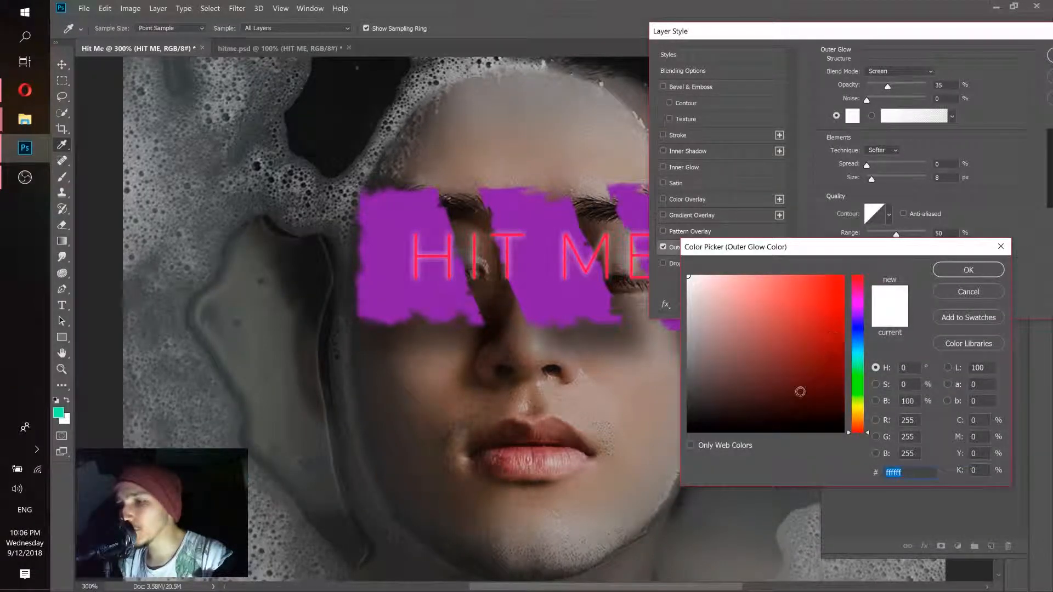
left_click(855, 288)
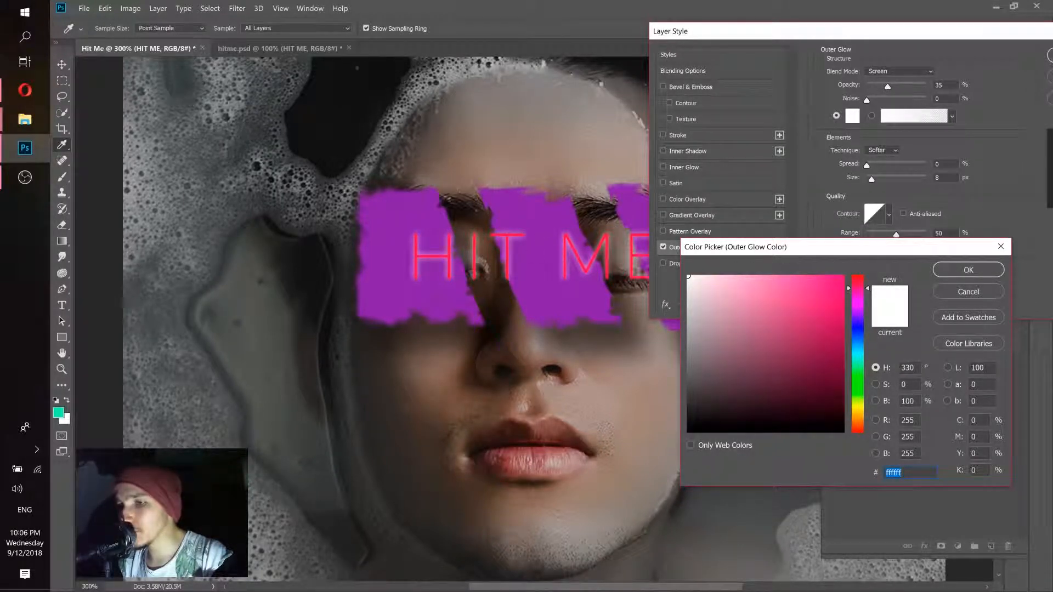
left_click(606, 234)
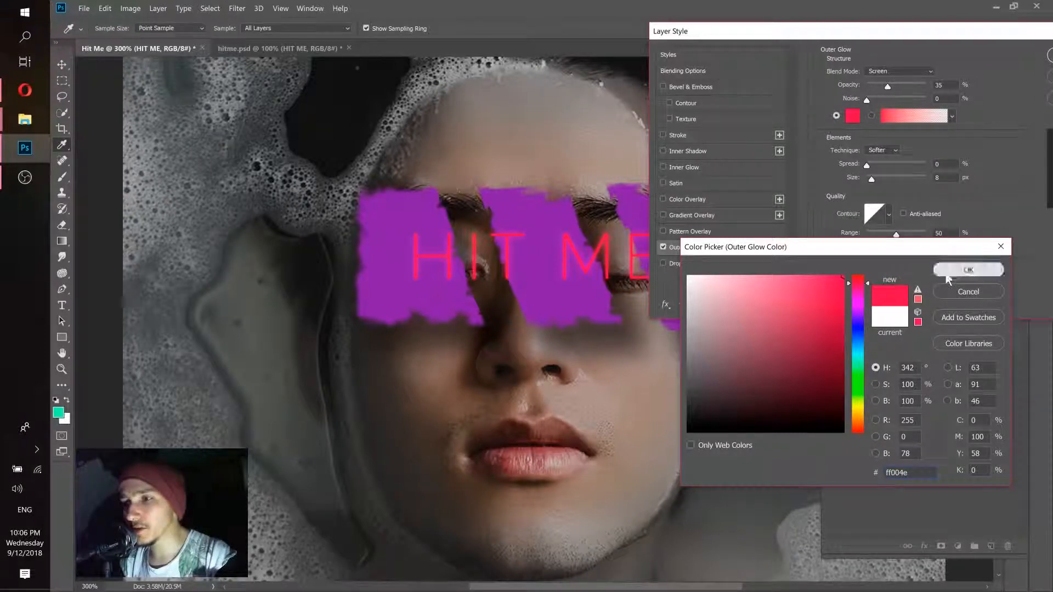
left_click(987, 270)
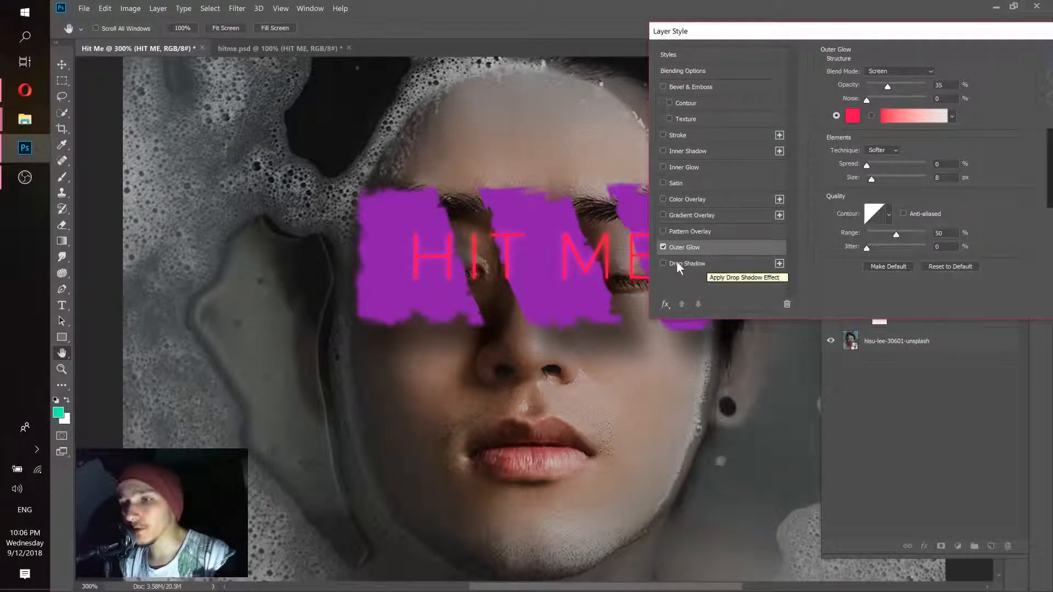
- Set the Outer Glow's blend mode to Normal, its opacity to 61% and its size to 9 px
mouse_move(806, 38)
left_mouse_down()
mouse_move(829, 30)
mouse_move(816, 29)
left_mouse_up()
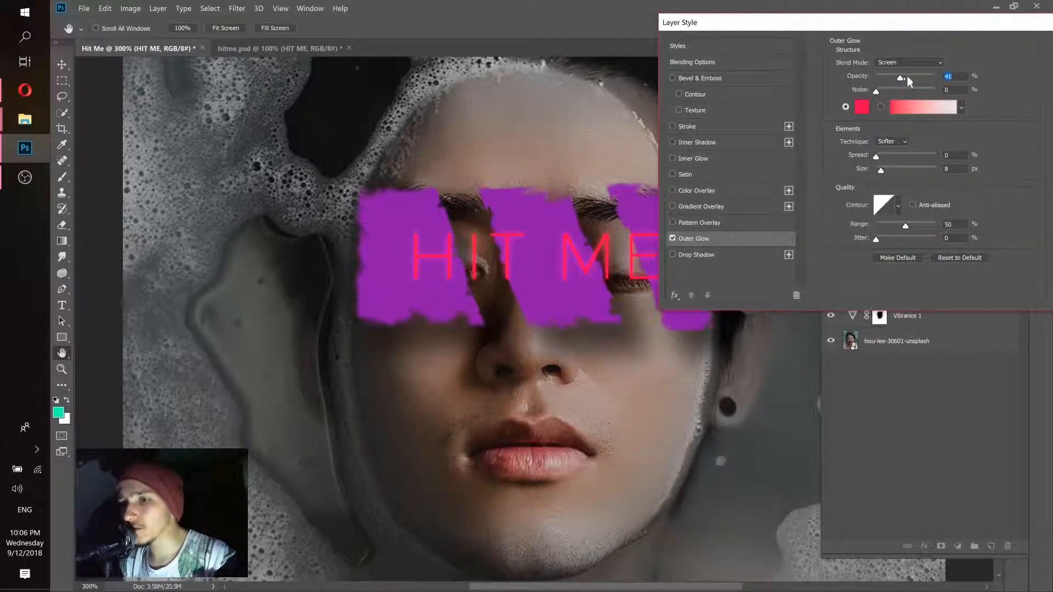
left_click_drag(907, 76, 906, 77)
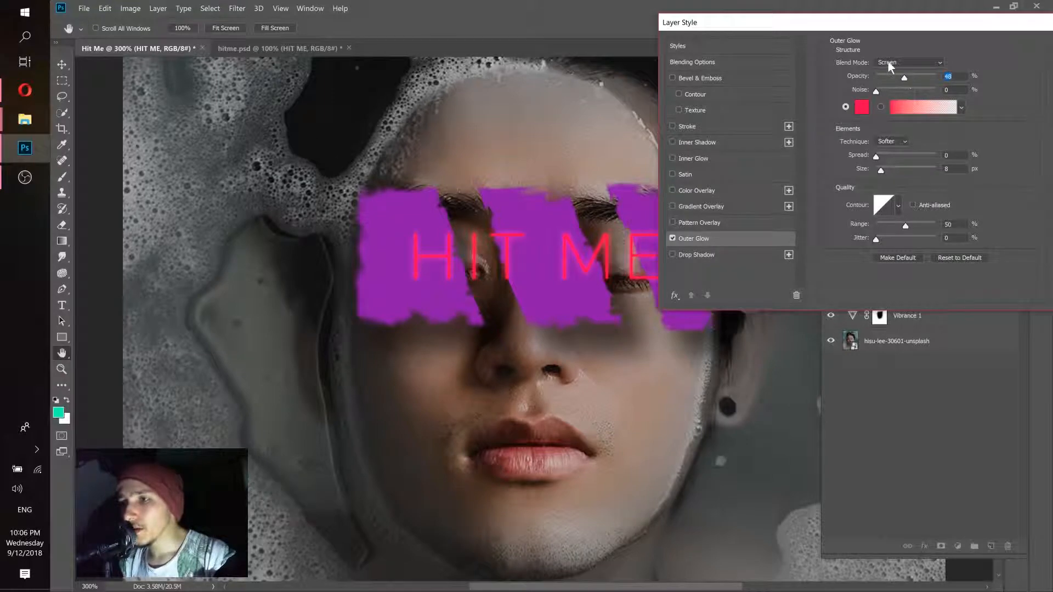
left_click(891, 63)
left_click(891, 68)
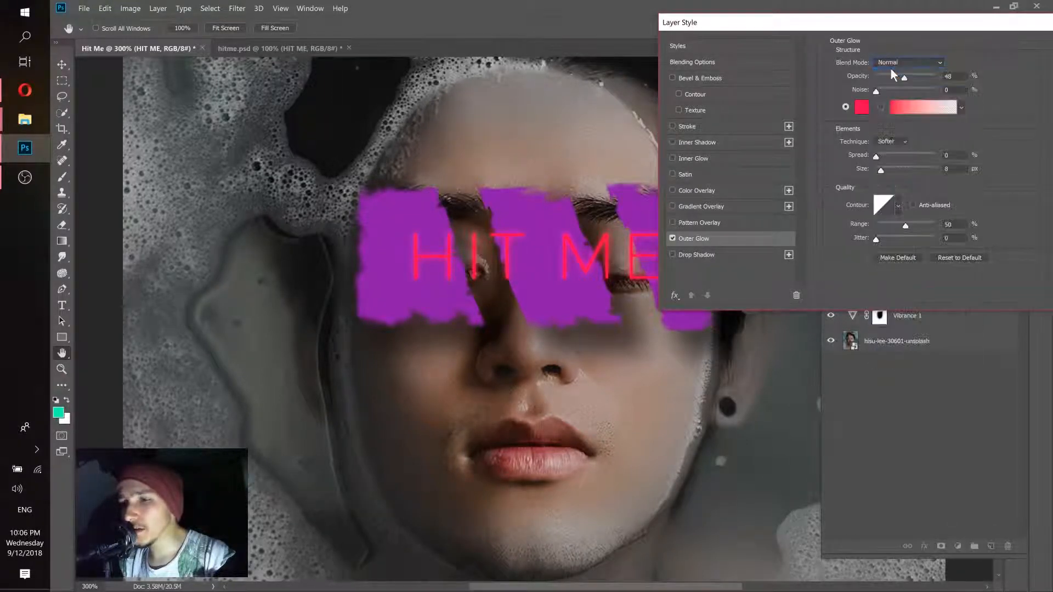
left_click(897, 63)
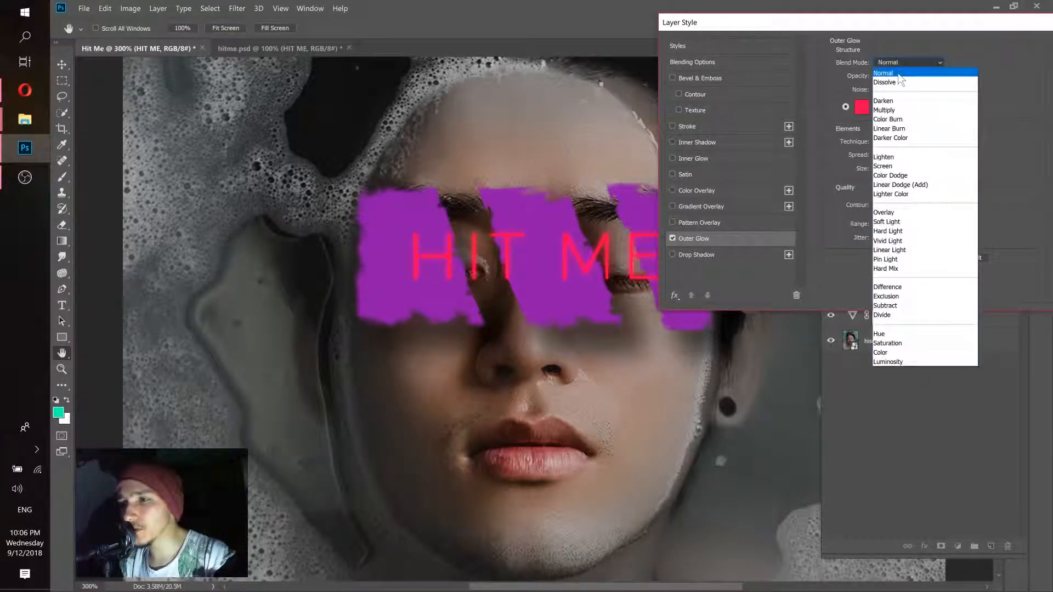
left_click(900, 71)
left_click_drag(916, 74, 912, 76)
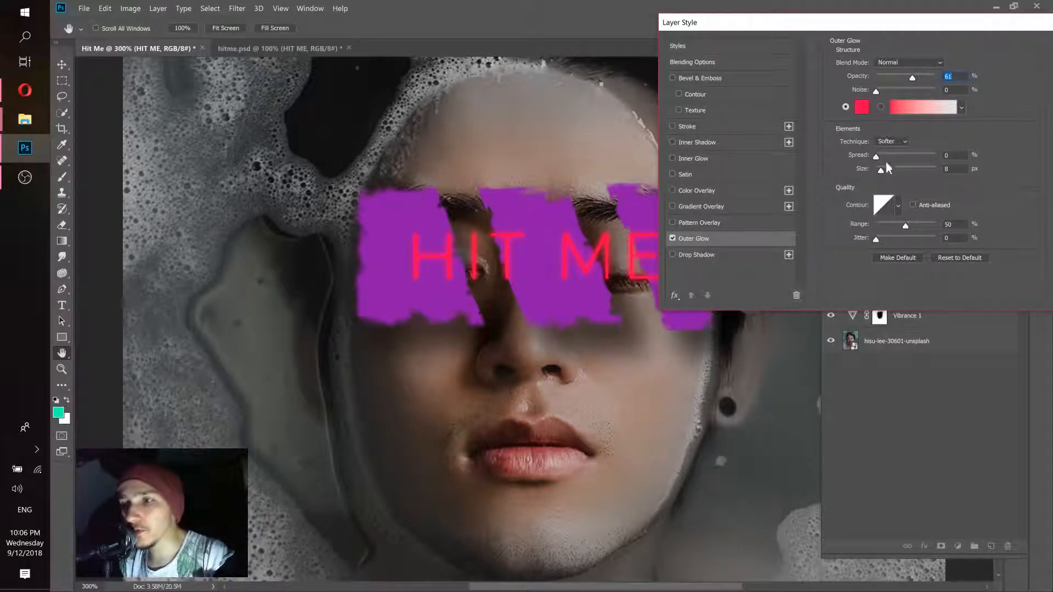
mouse_move(877, 167)
left_mouse_down()
mouse_move(889, 170)
mouse_move(876, 159)
left_mouse_up()
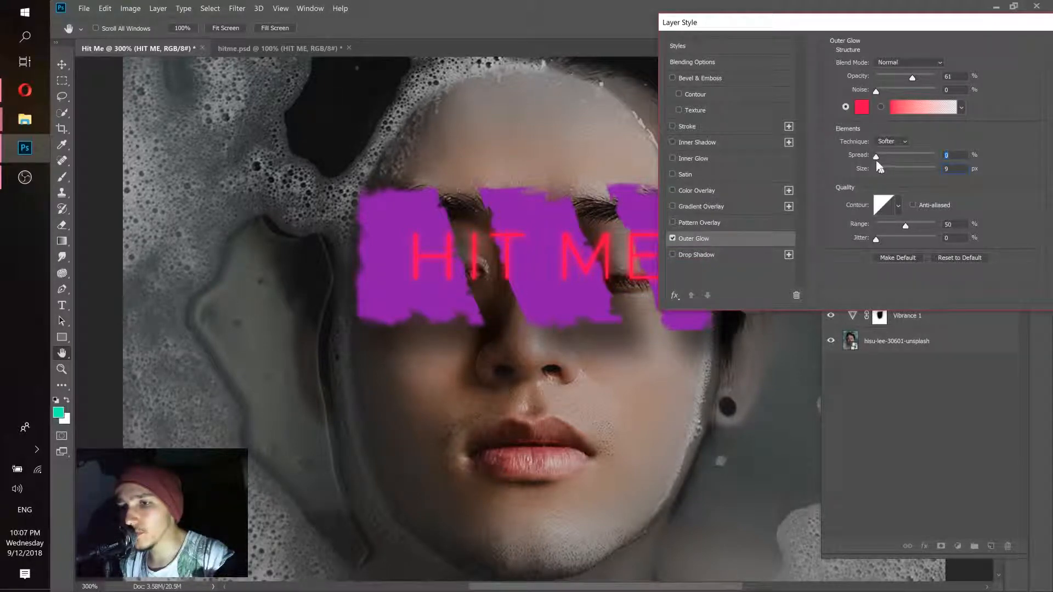
- Add a Drop Shadow effect to the HIT ME text and set its distance to 7 px and size to 13 px
left_click(714, 254)
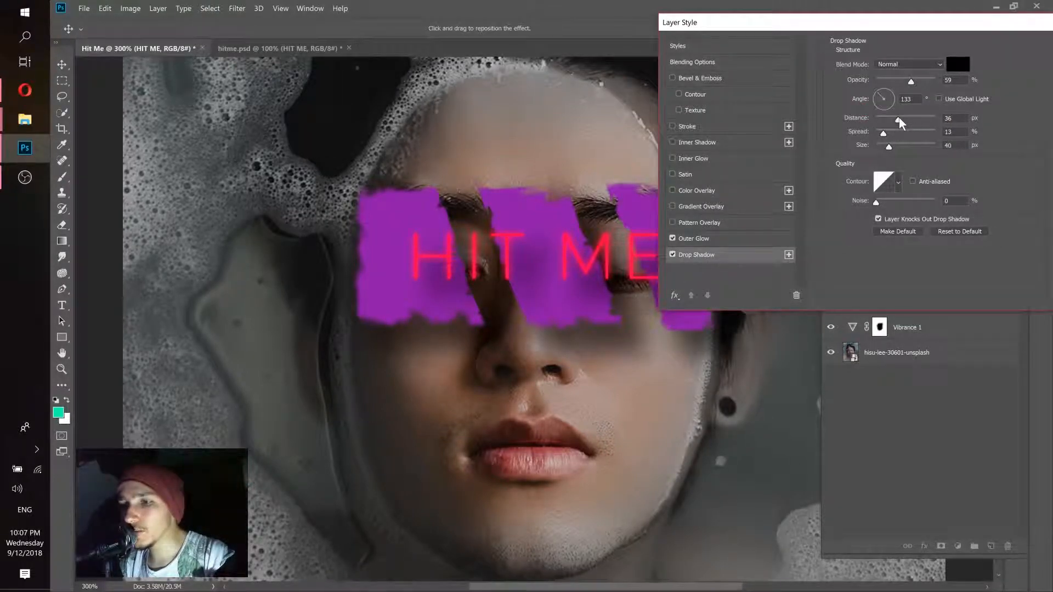
left_click_drag(891, 118, 887, 121)
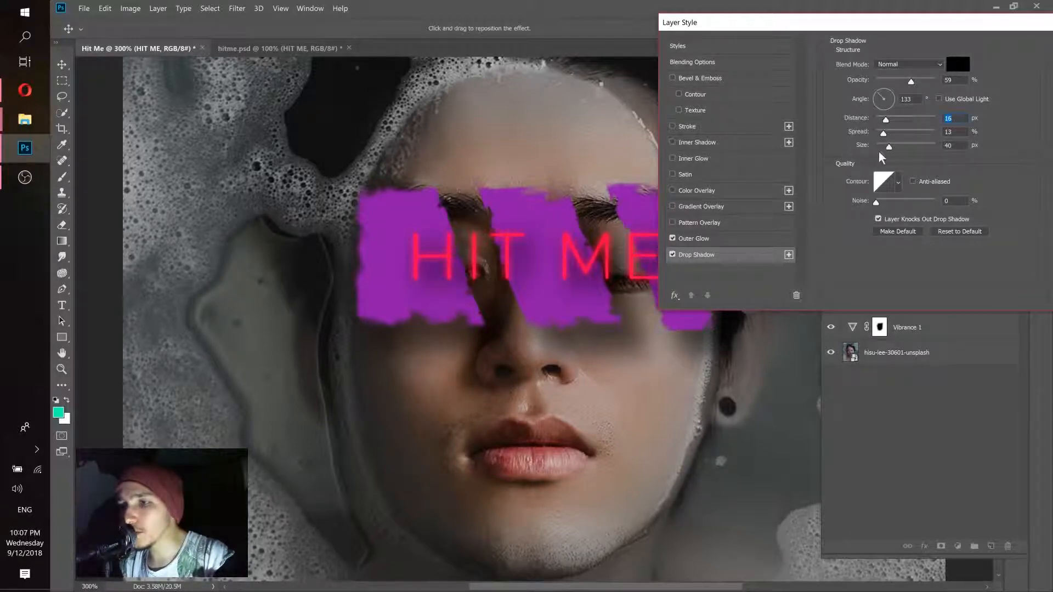
left_click_drag(889, 147, 881, 145)
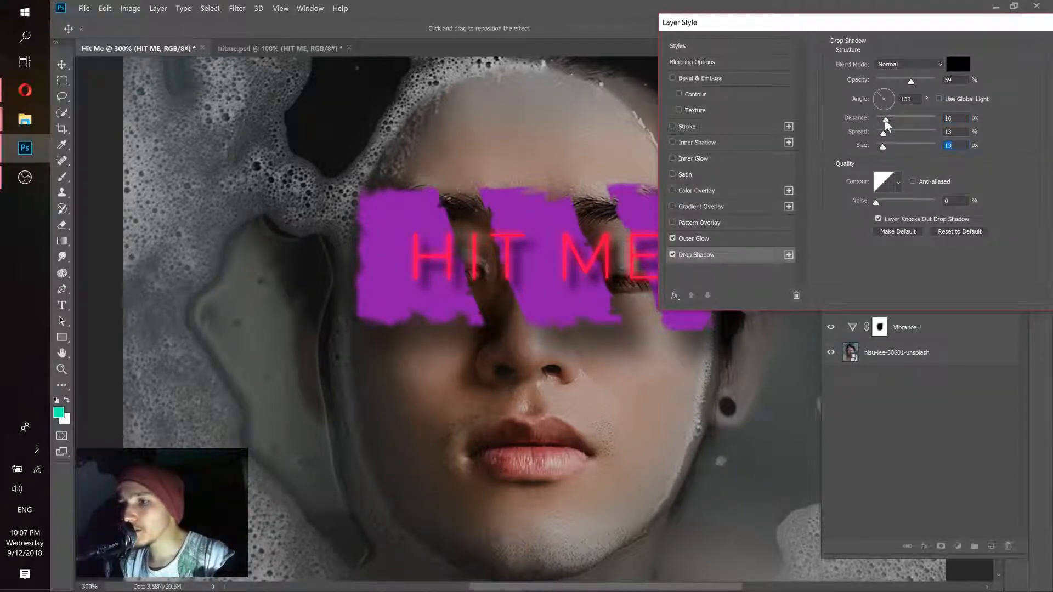
left_click_drag(886, 120, 879, 119)
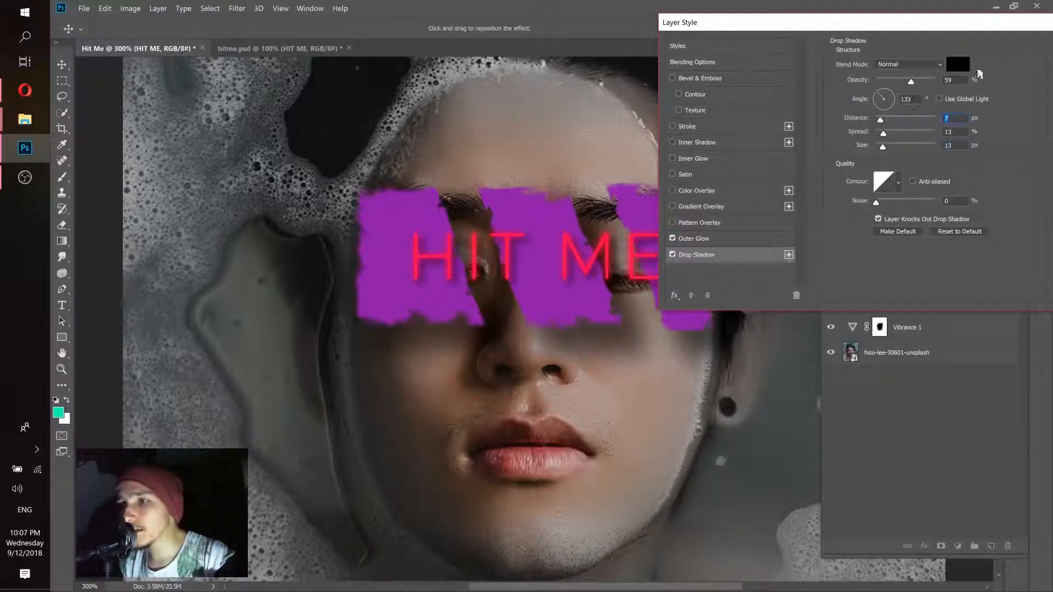
- Change the drop shadow's colour to red ff0000
left_click(959, 65)
type("ff0000")
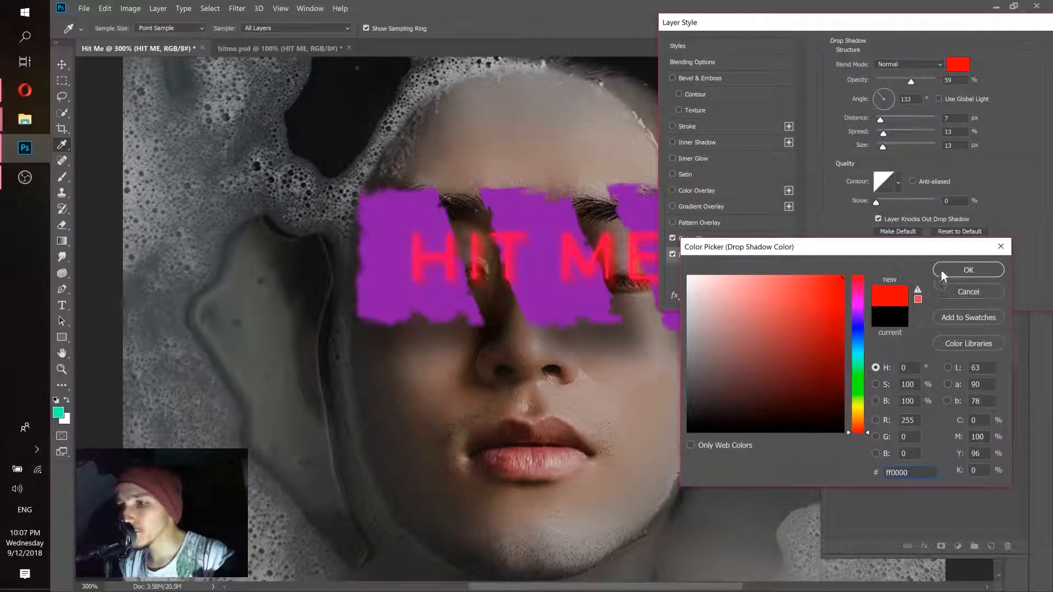
left_click(958, 270)
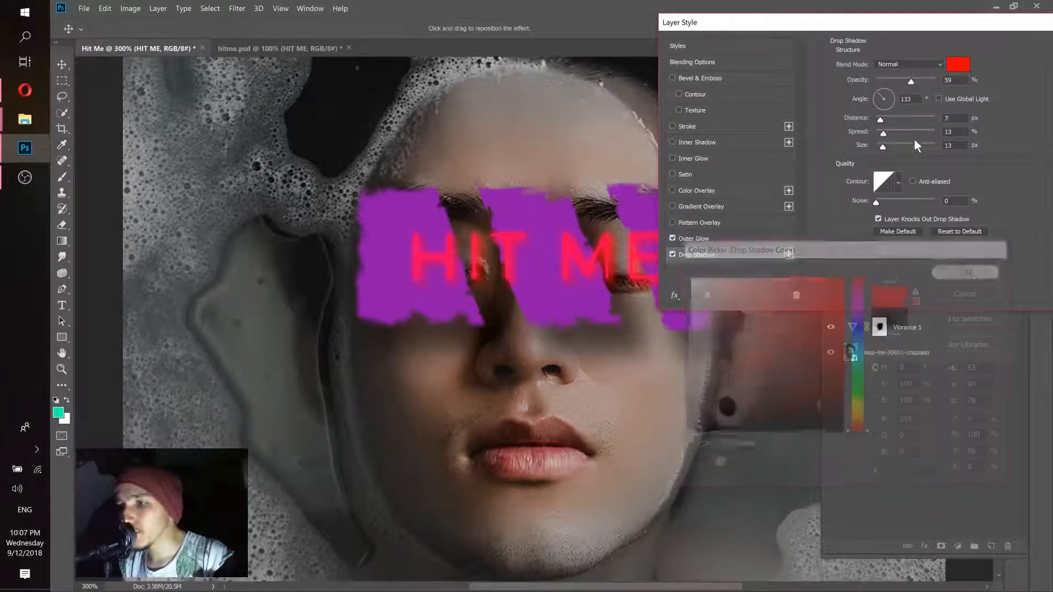
- Adjust the red drop shadow to 39% opacity, 12 px distance and 7 px size
left_click(886, 80)
left_click_drag(880, 118, 887, 117)
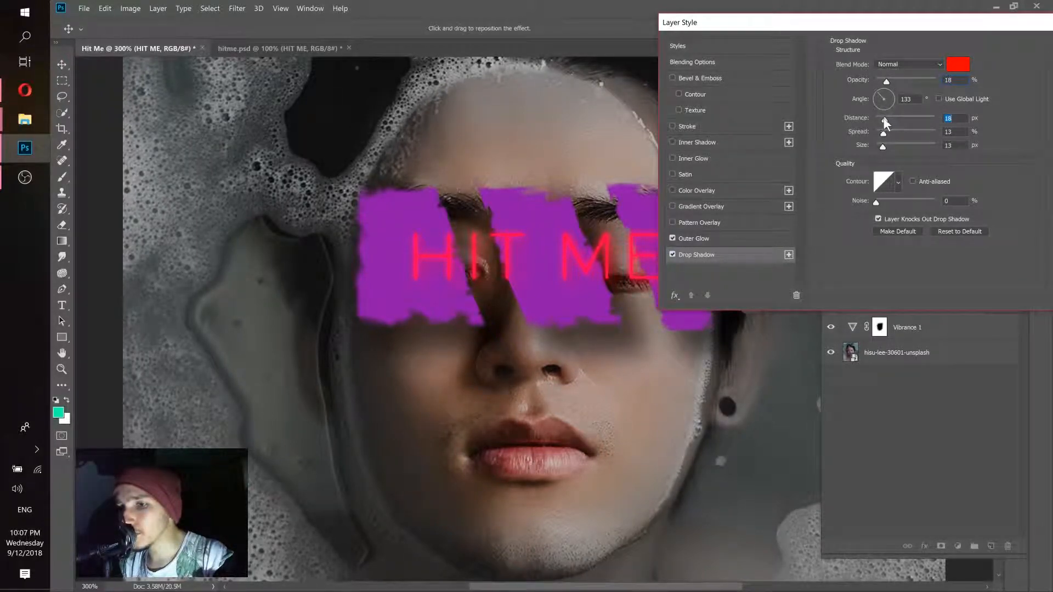
left_click(898, 80)
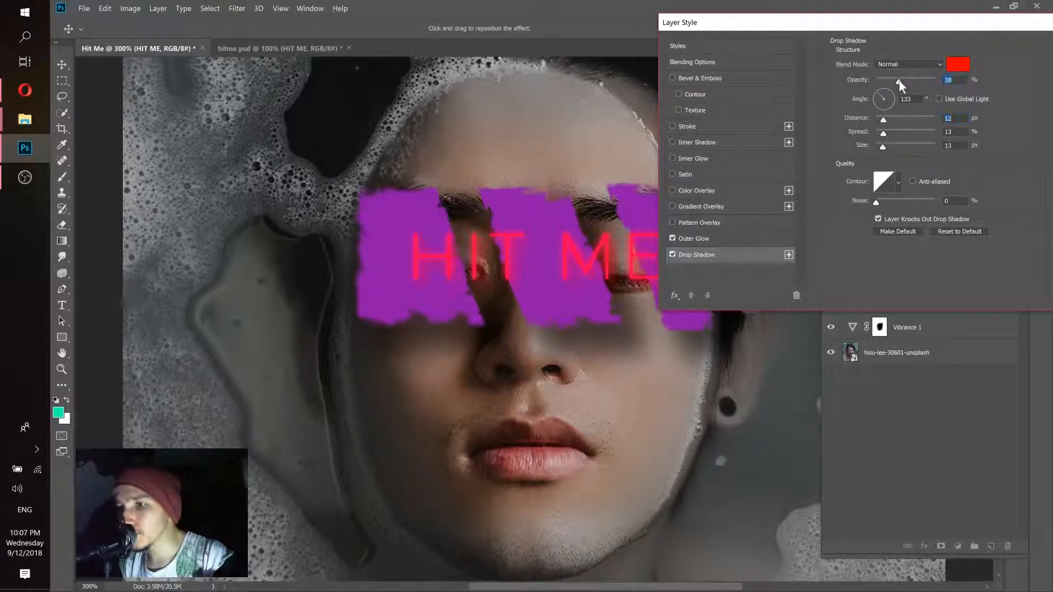
left_click(880, 145)
left_click_drag(879, 144, 880, 144)
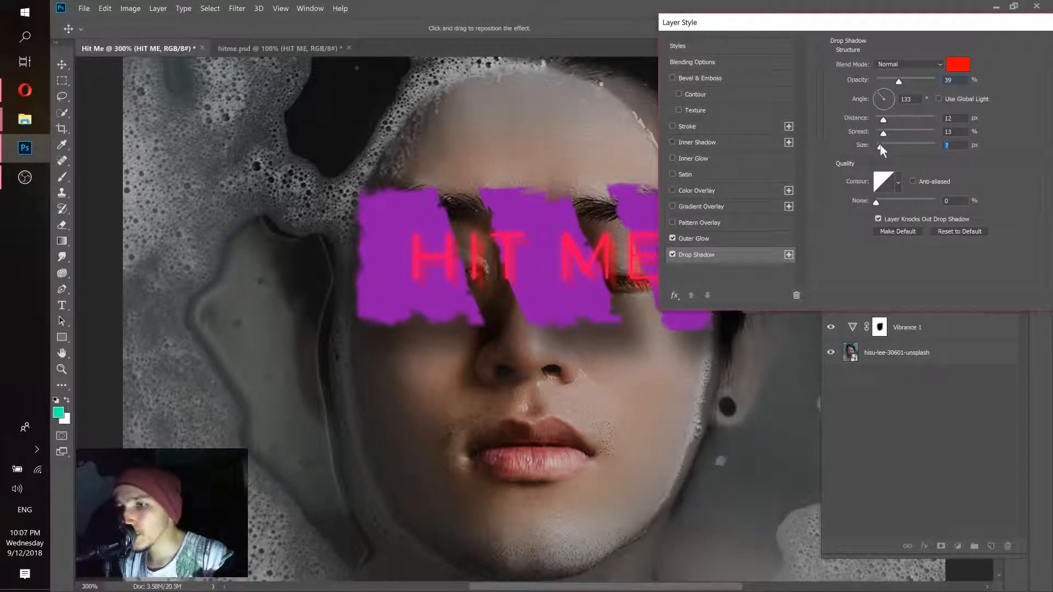
- Darken the drop shadow's colour to a deep red and apply the layer style to the HIT ME text
left_click(957, 64)
left_click_drag(827, 303, 835, 375)
left_click(969, 269)
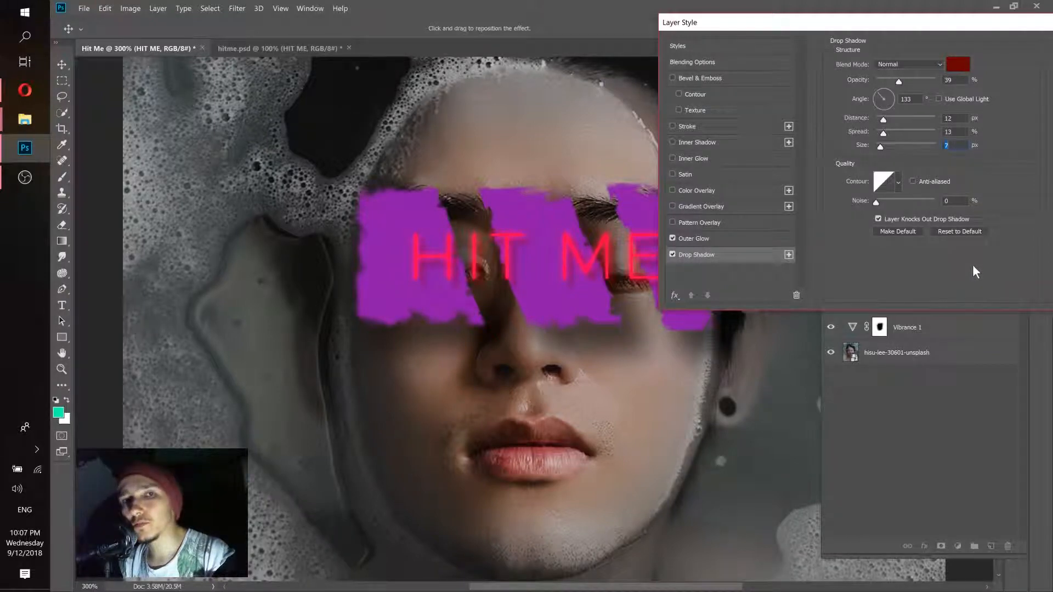
left_click_drag(954, 24, 849, 28)
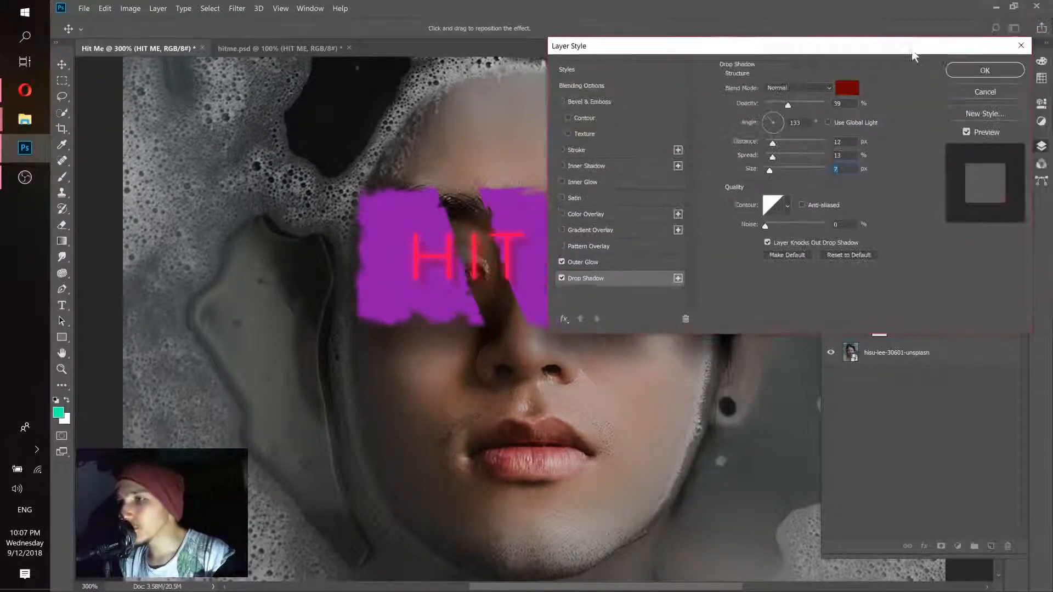
left_click(1000, 75)
- Examine the stroke ends and shadows of the HIT ME lettering close up in hitme.psd, and return to the Hit Me document
left_click(285, 44)
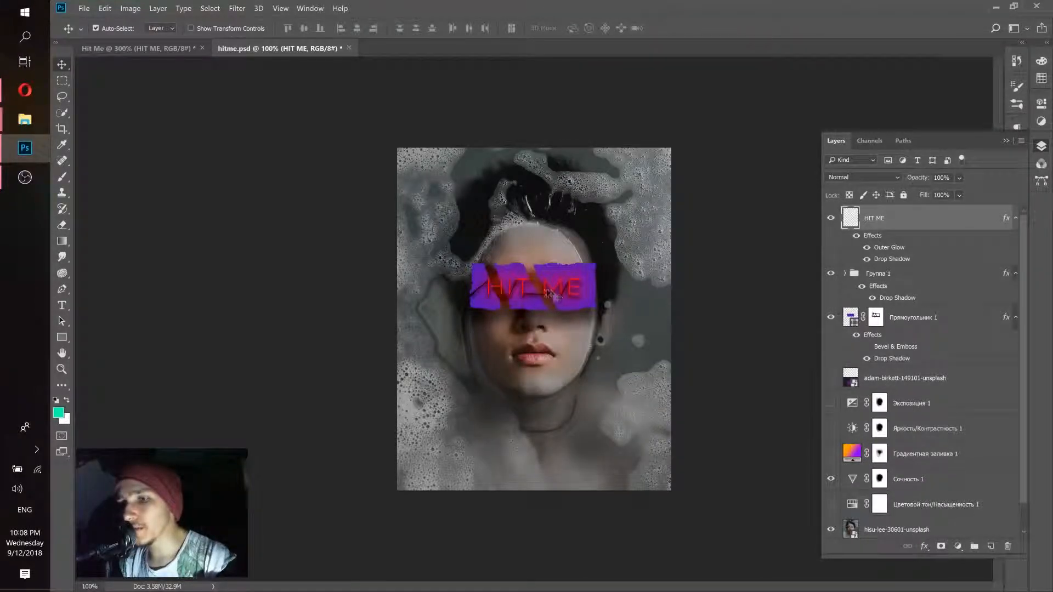
left_click_drag(523, 285, 552, 297)
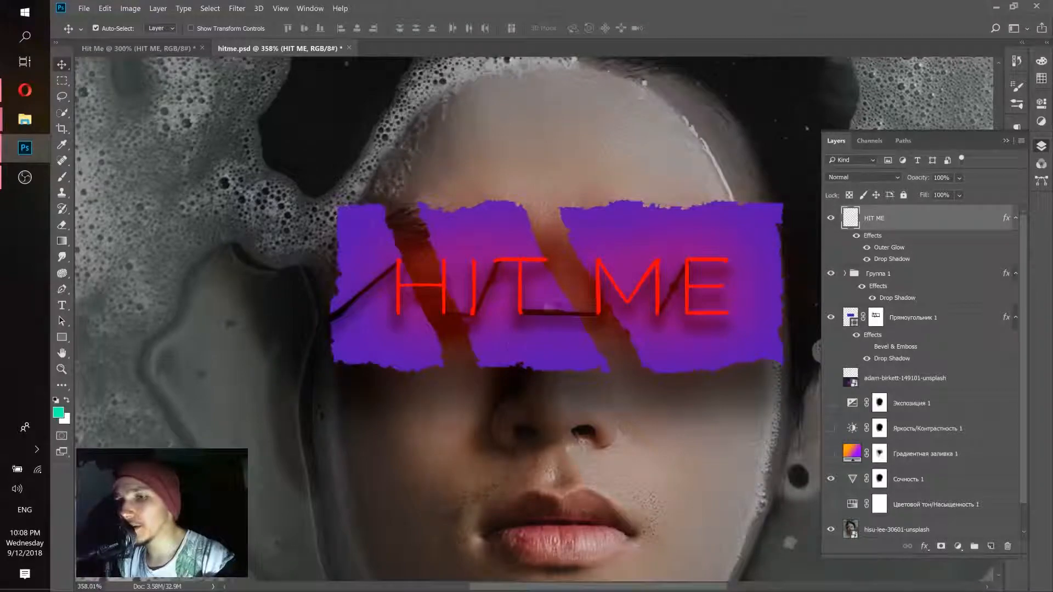
scroll(467, 306, "up", 5)
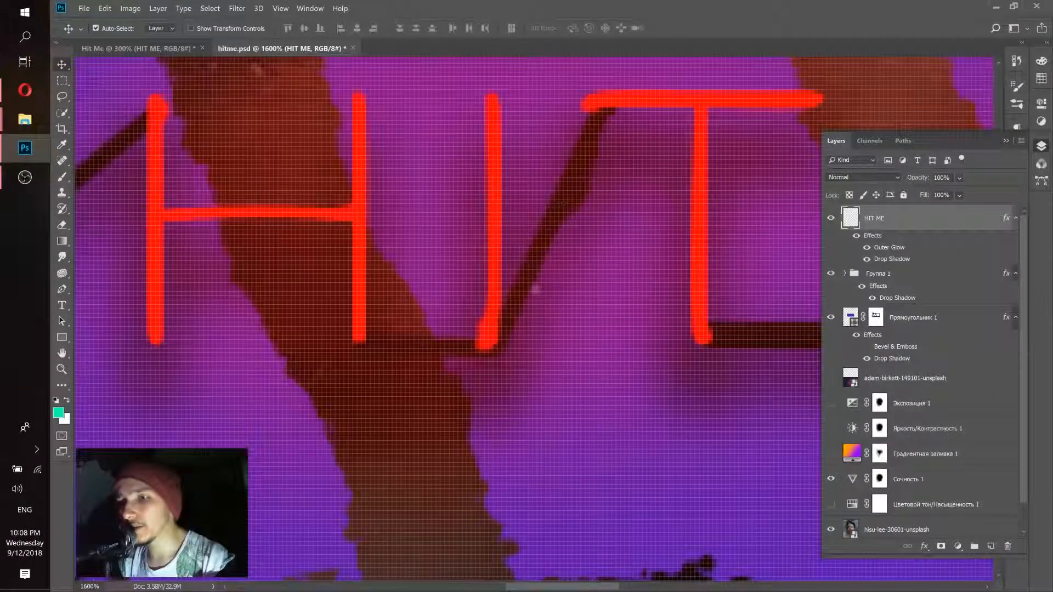
scroll(656, 216, "down", 6)
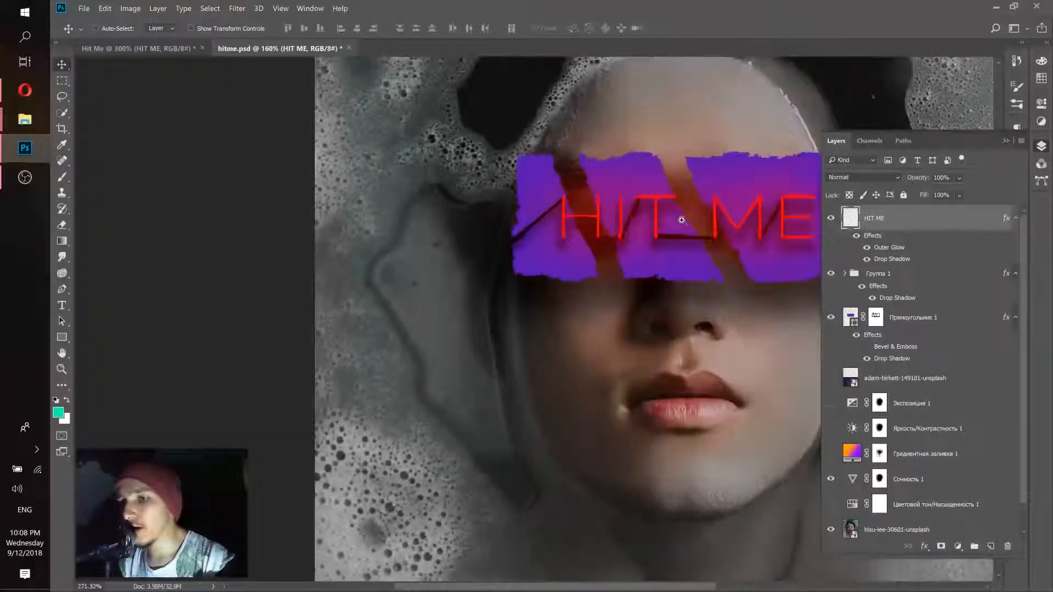
left_click_drag(681, 221, 684, 220)
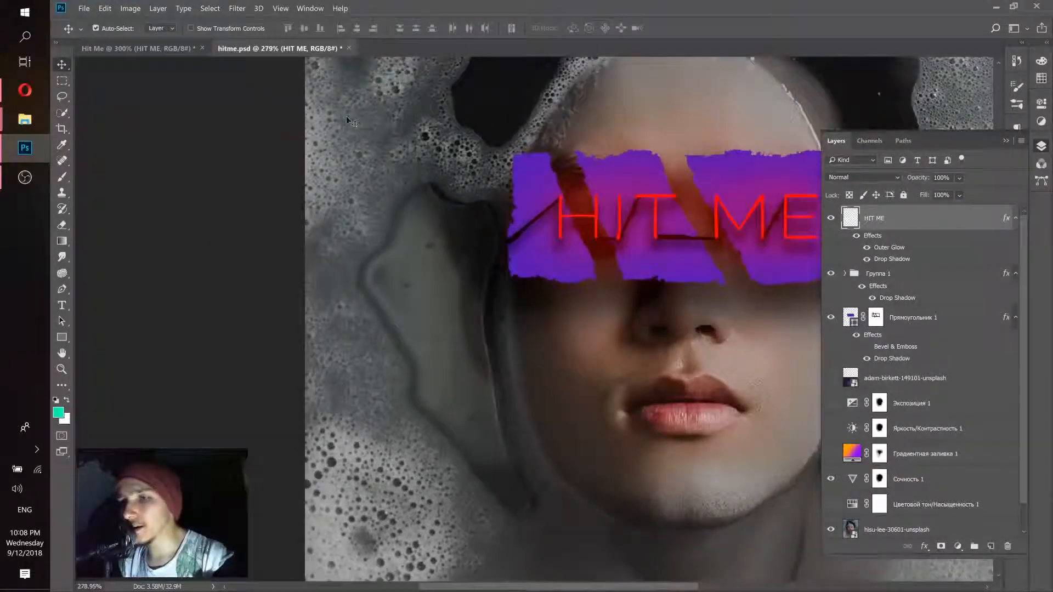
left_click(168, 51)
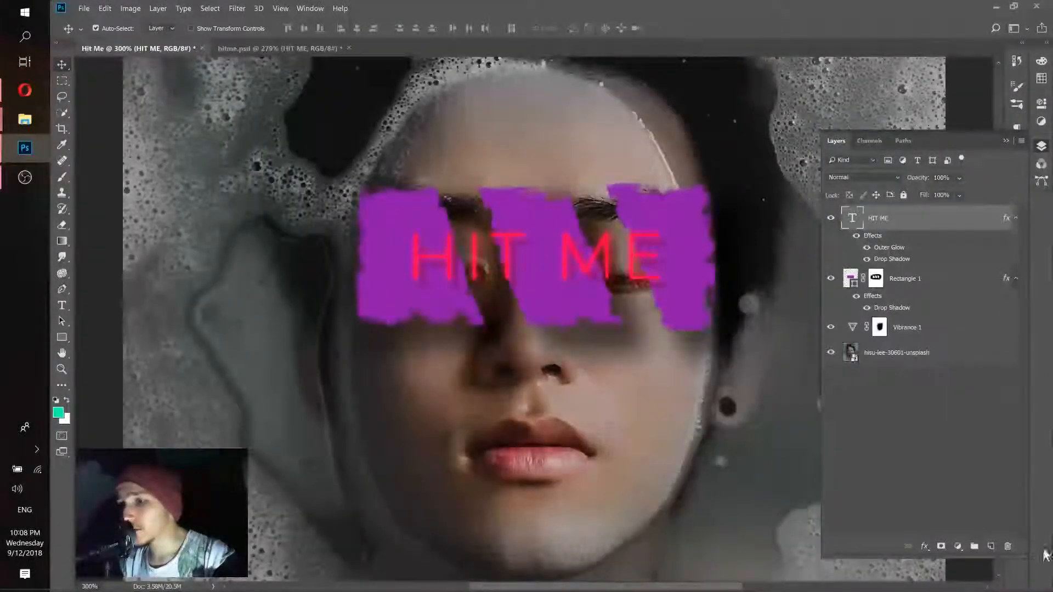
- Add an empty layer above the HIT ME text and darken the text's colour to c1053e
left_click(990, 547)
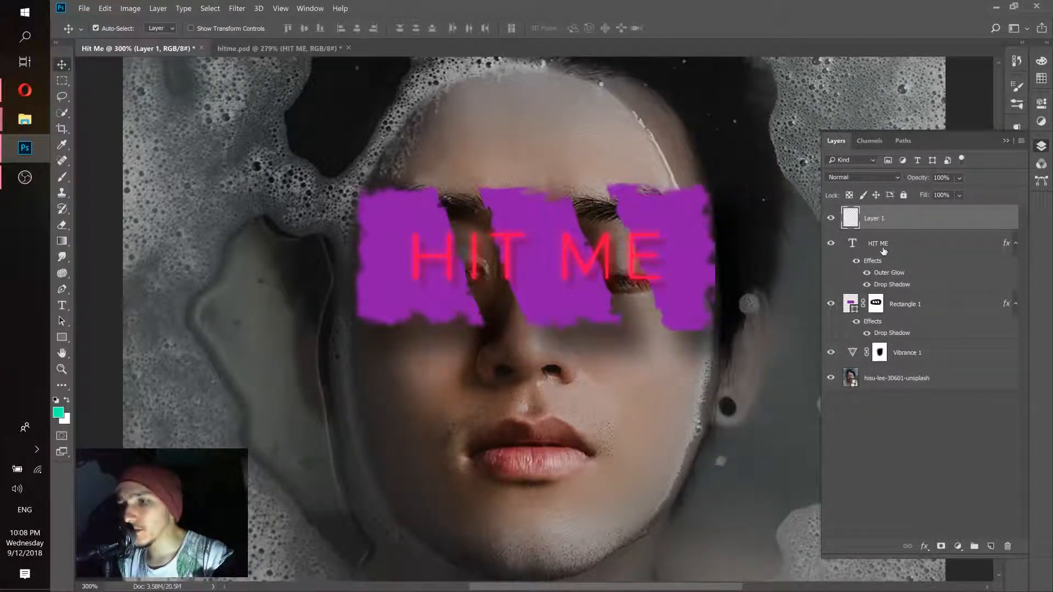
left_click(583, 268)
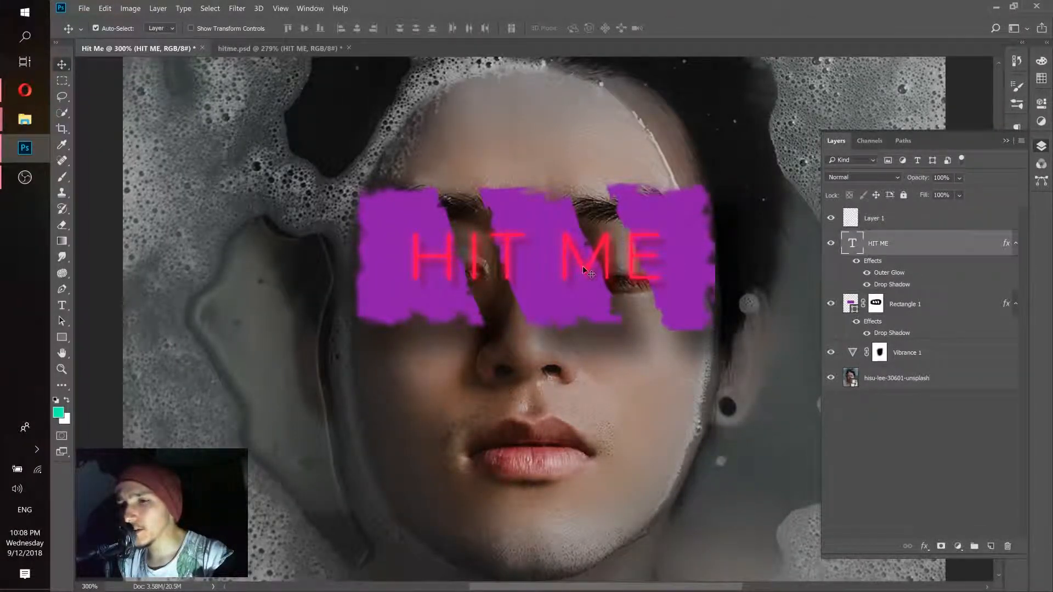
left_click(1004, 142)
left_click(1039, 146)
left_click(1016, 154)
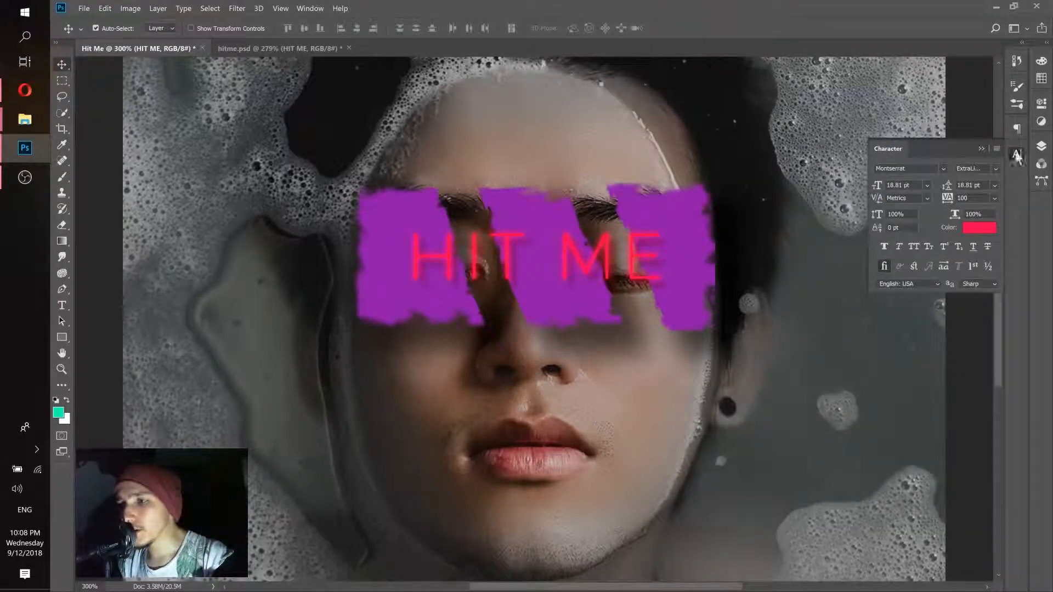
left_click(979, 227)
mouse_move(844, 285)
left_mouse_down()
mouse_move(837, 343)
mouse_move(840, 312)
left_mouse_up()
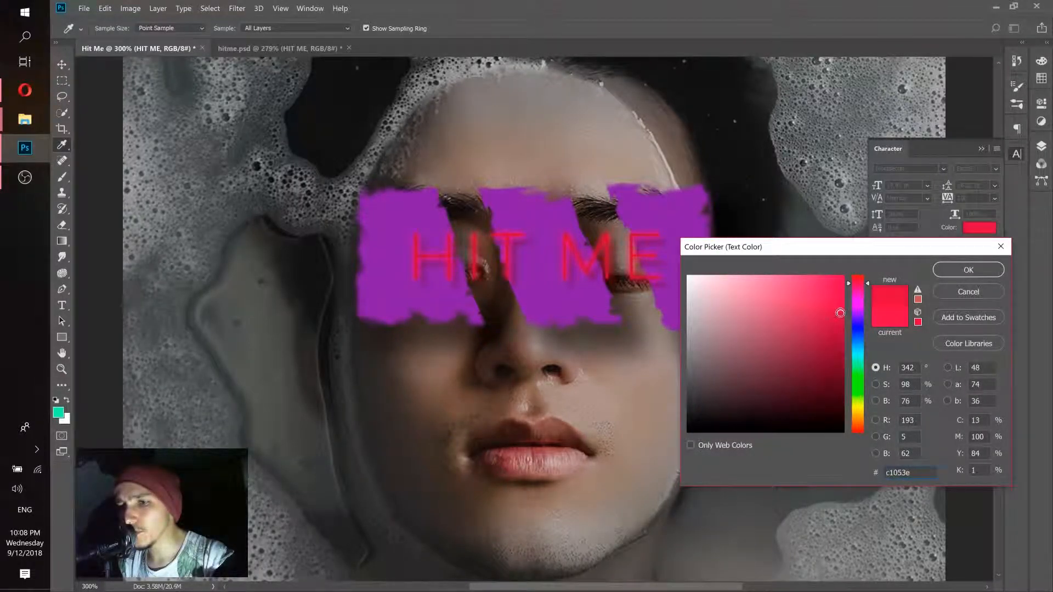
left_click(939, 273)
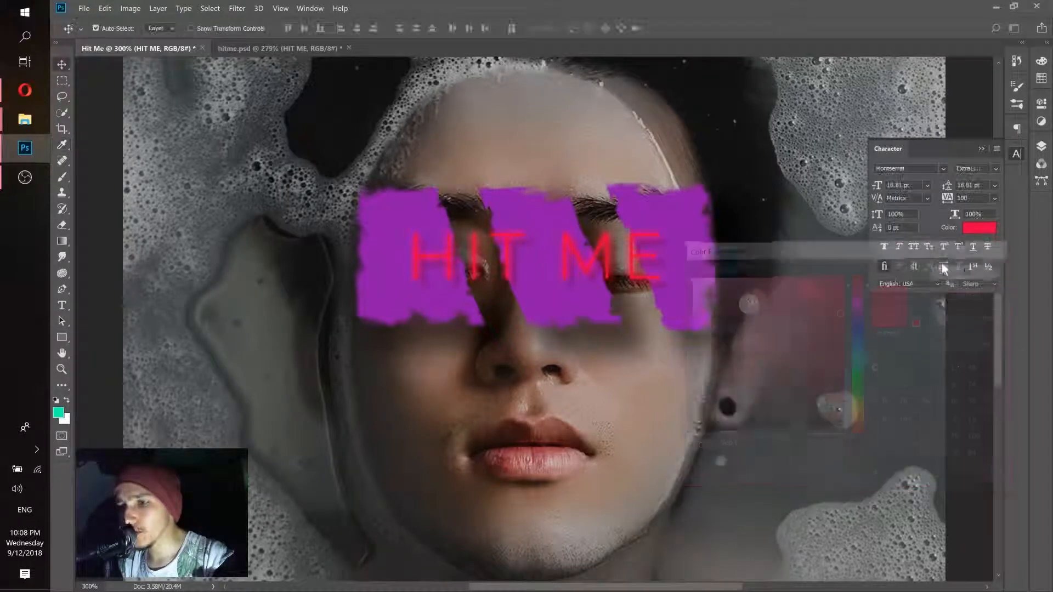
- Ready the Brush tool on Layer 1 and sample the lettering's red, c1053e, as the foreground colour
left_click(1041, 146)
left_click(877, 225)
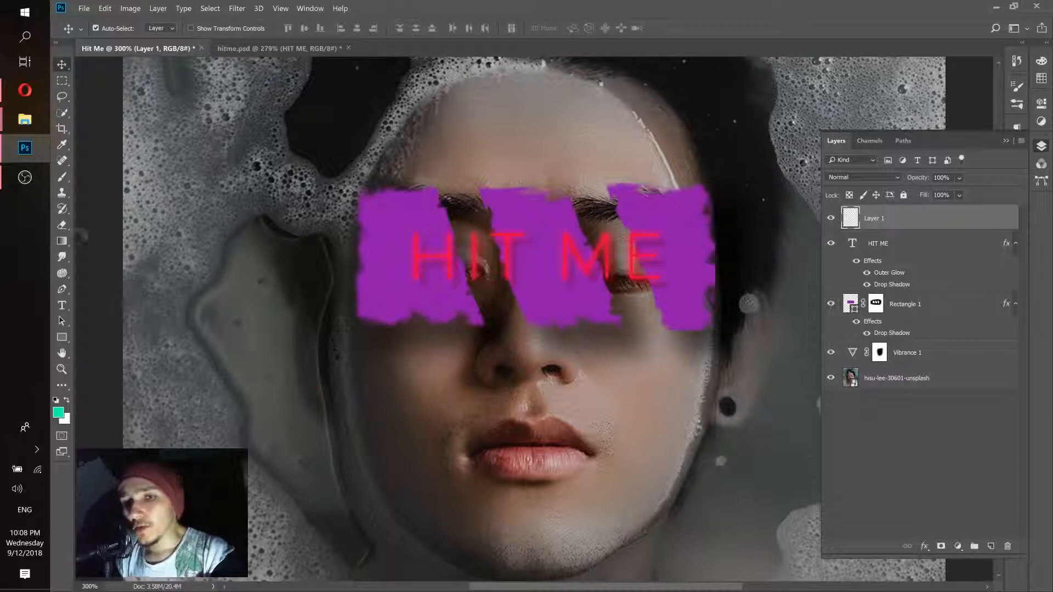
right_click(69, 176)
left_click(107, 173)
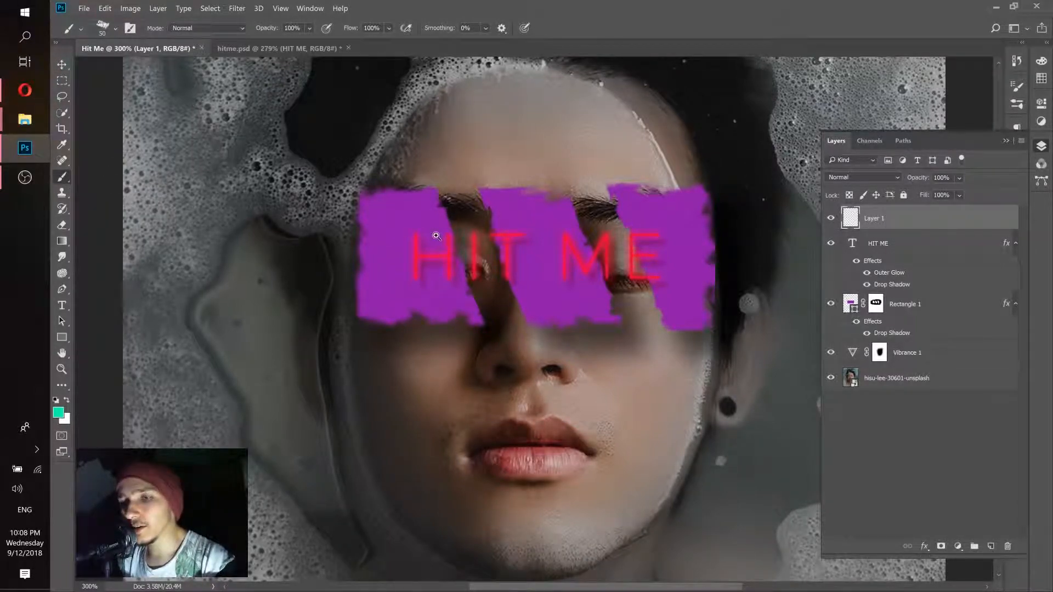
scroll(446, 244, "up", 10)
scroll(496, 222, "up", 5)
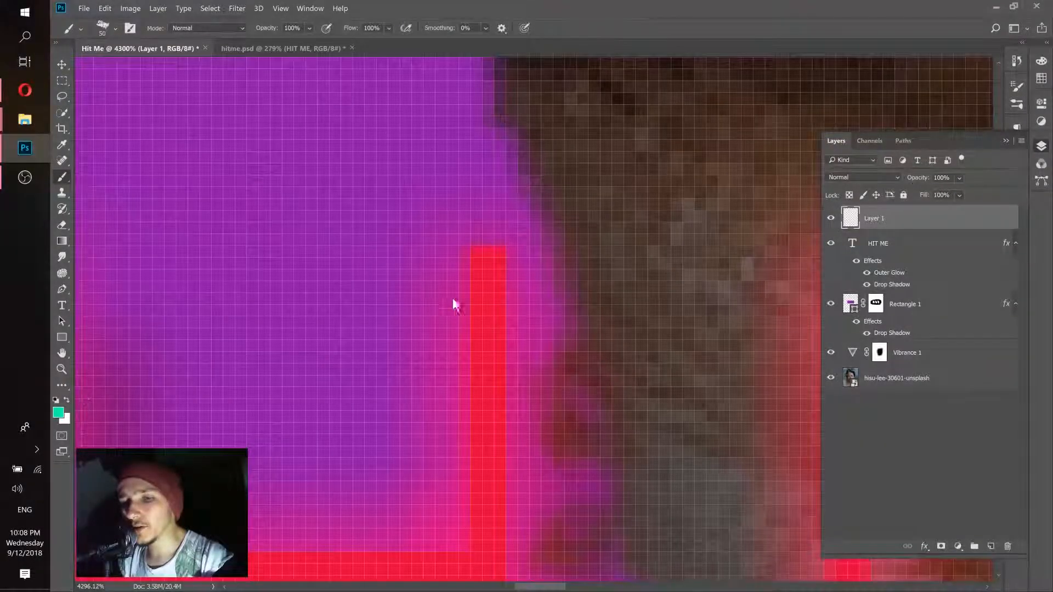
left_click(58, 412)
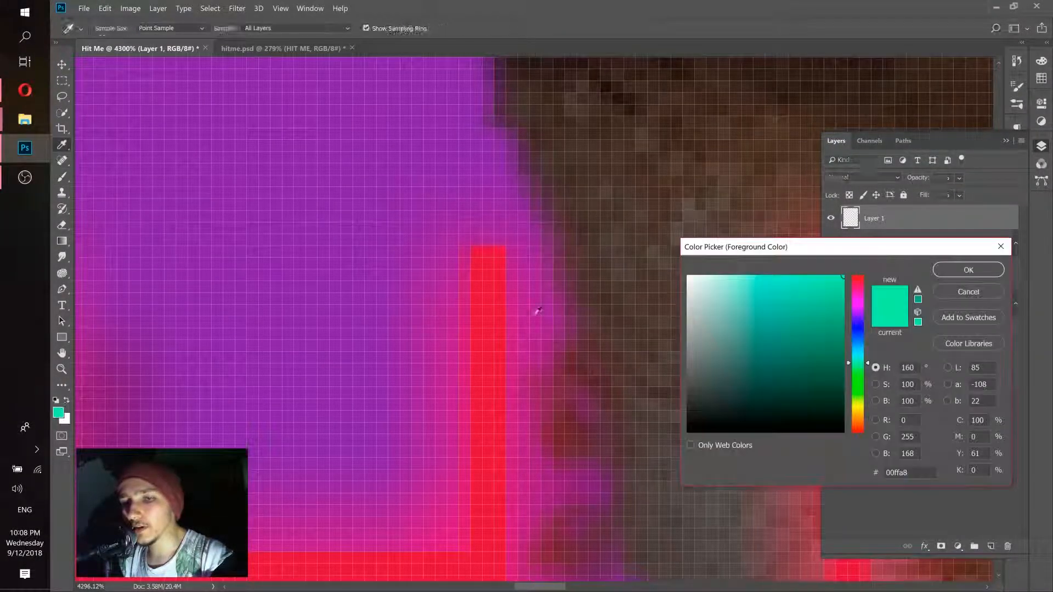
left_click(494, 287)
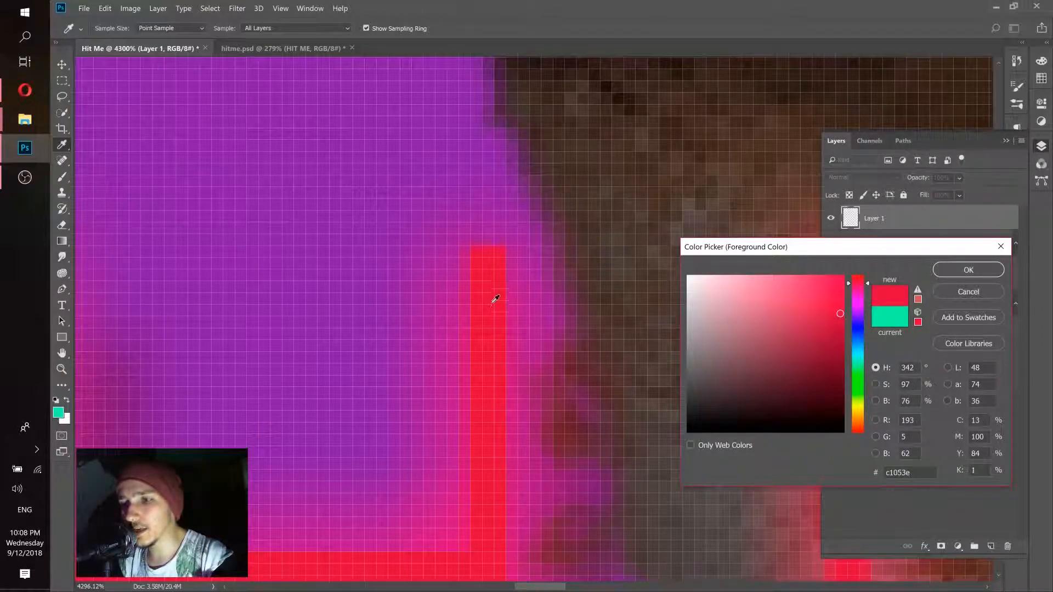
left_click(966, 269)
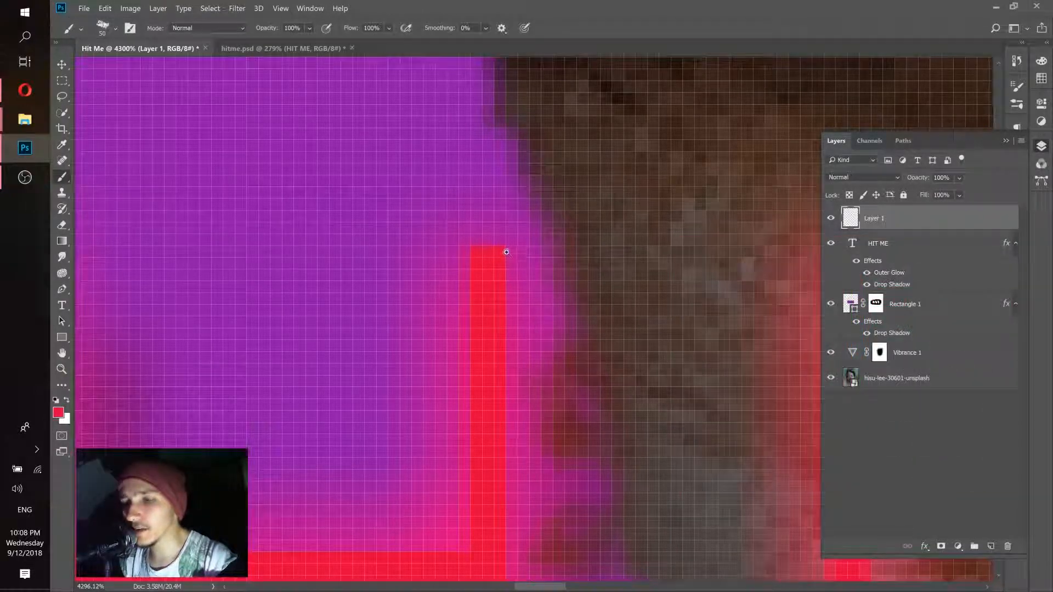
scroll(506, 252, "down", 8)
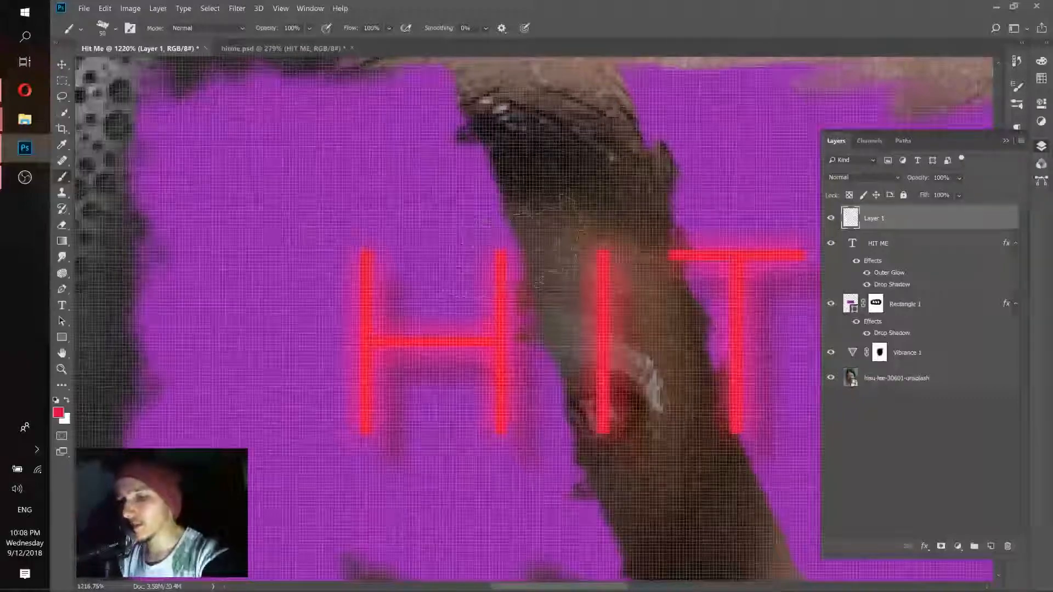
- Shrink the brush to 5 px for detailing the strokes of the HIT ME lettering
key("bracketleft")
key("bracketleft")
key("bracketleft")
key("bracketleft")
key("bracketleft")
key("bracketleft")
key("bracketleft")
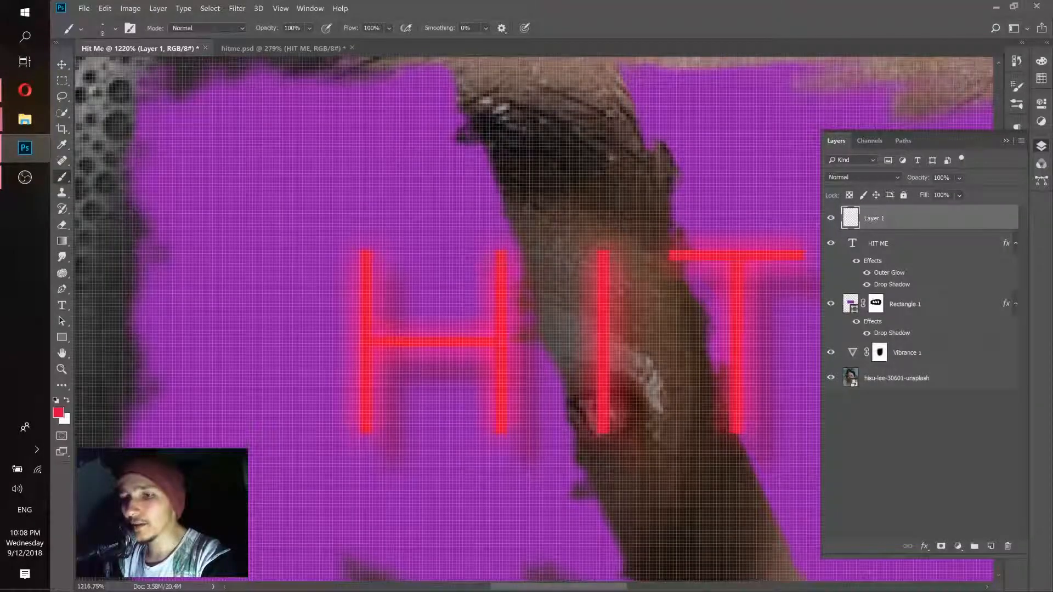
- Examine the thickened stroke ends and corners of the H, I, T and M in hitme.psd, and return to the Hit Me document
left_click(293, 44)
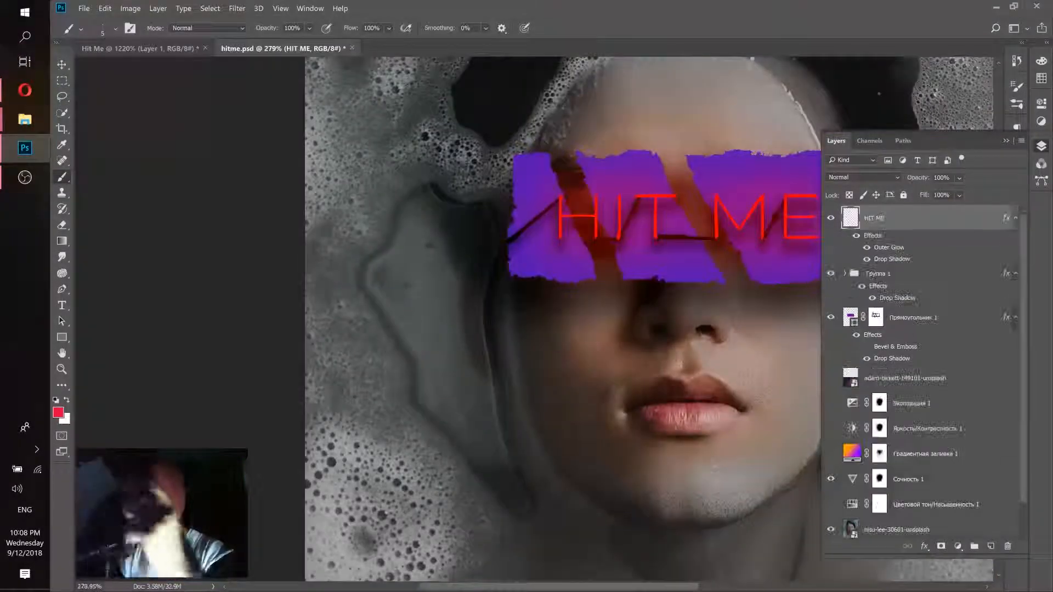
scroll(568, 208, "up", 8)
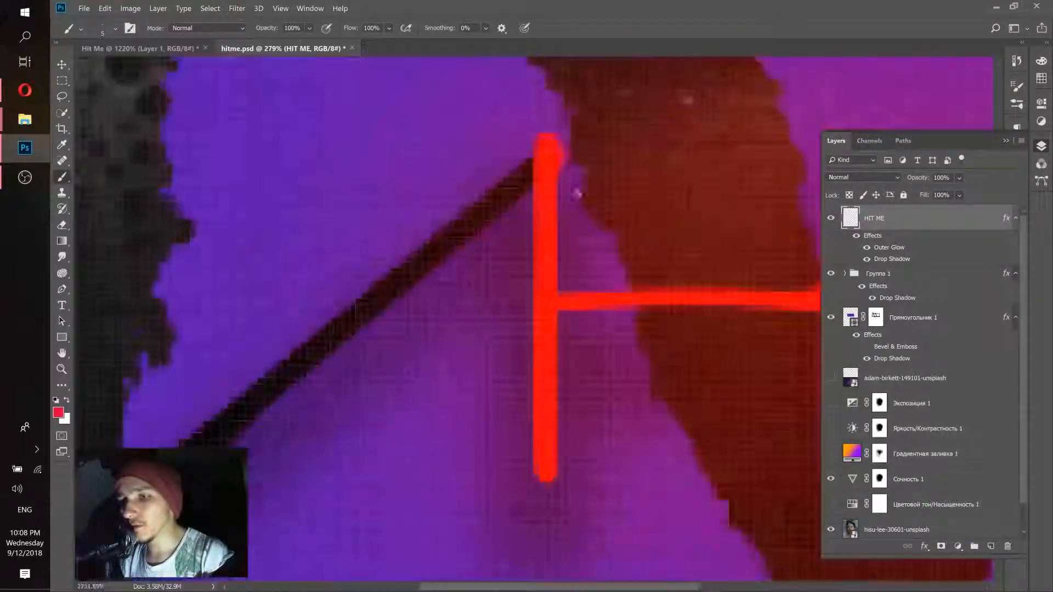
left_click_drag(643, 346, 263, 336)
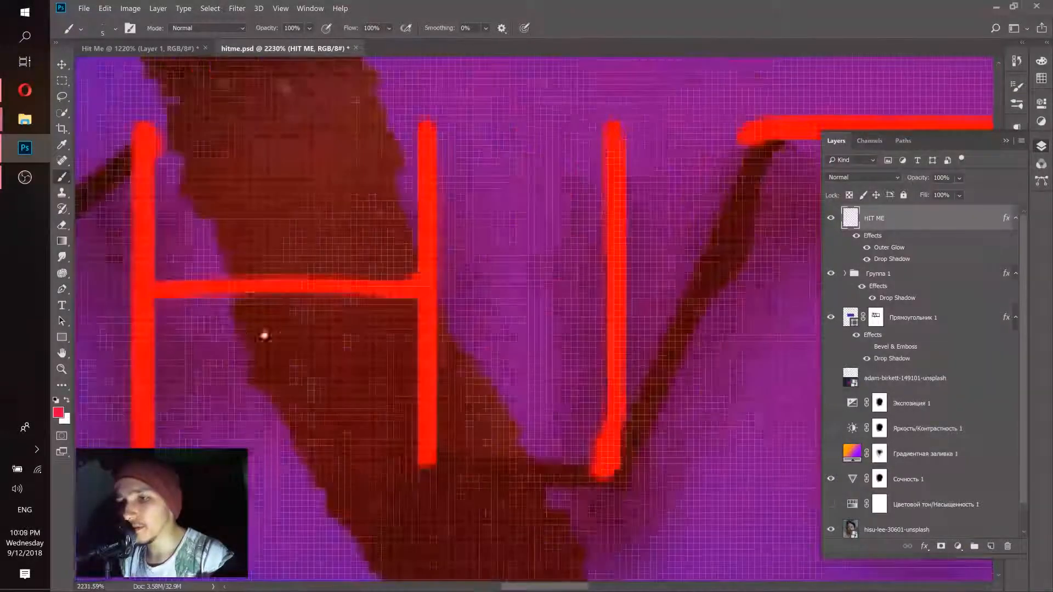
left_click_drag(323, 359, 224, 368)
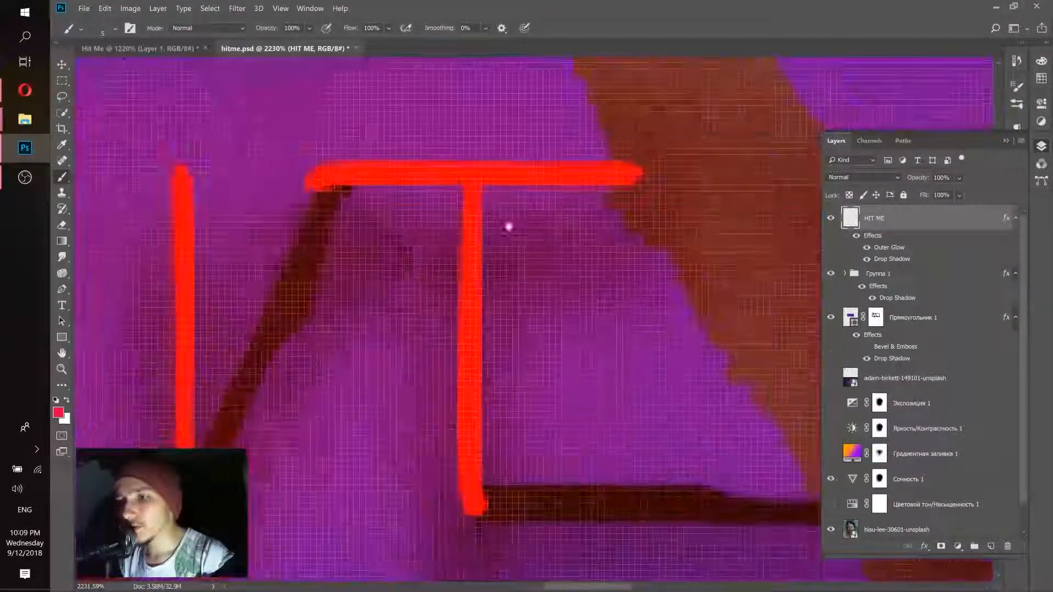
left_click_drag(567, 394, 200, 363)
left_click_drag(586, 285, 406, 305)
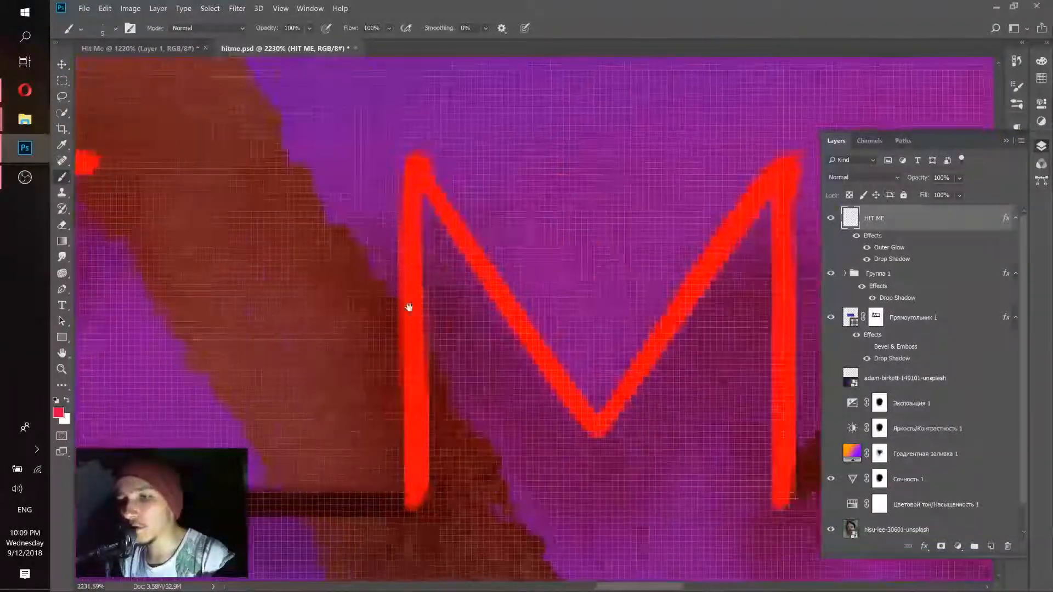
left_click_drag(552, 216, 486, 216)
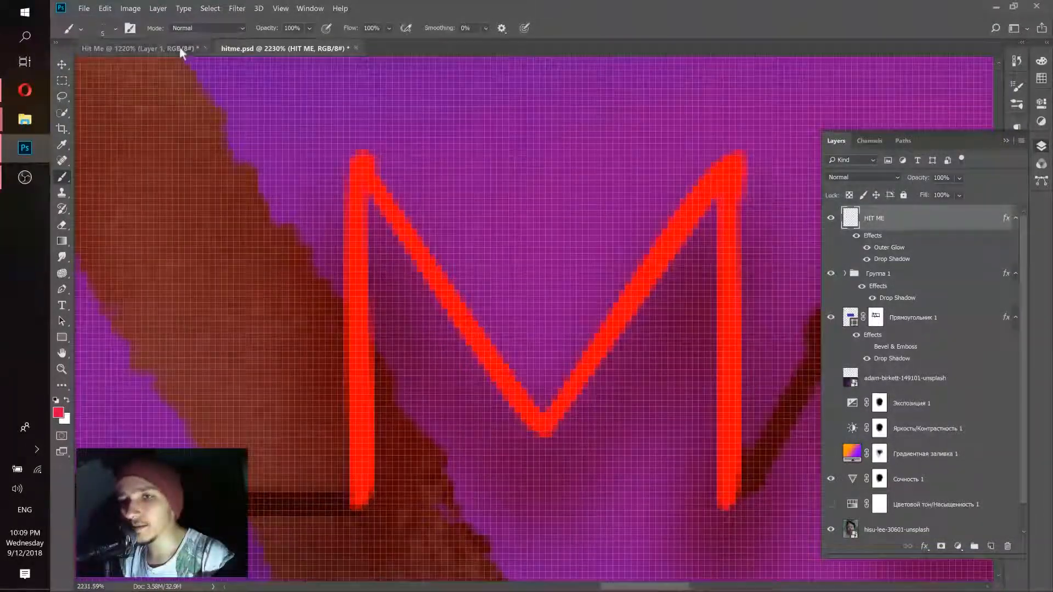
left_click(128, 48)
- Brush red, slightly thicker ends onto the vertical strokes of the H and the I on Layer 1
left_click_drag(364, 261, 377, 261)
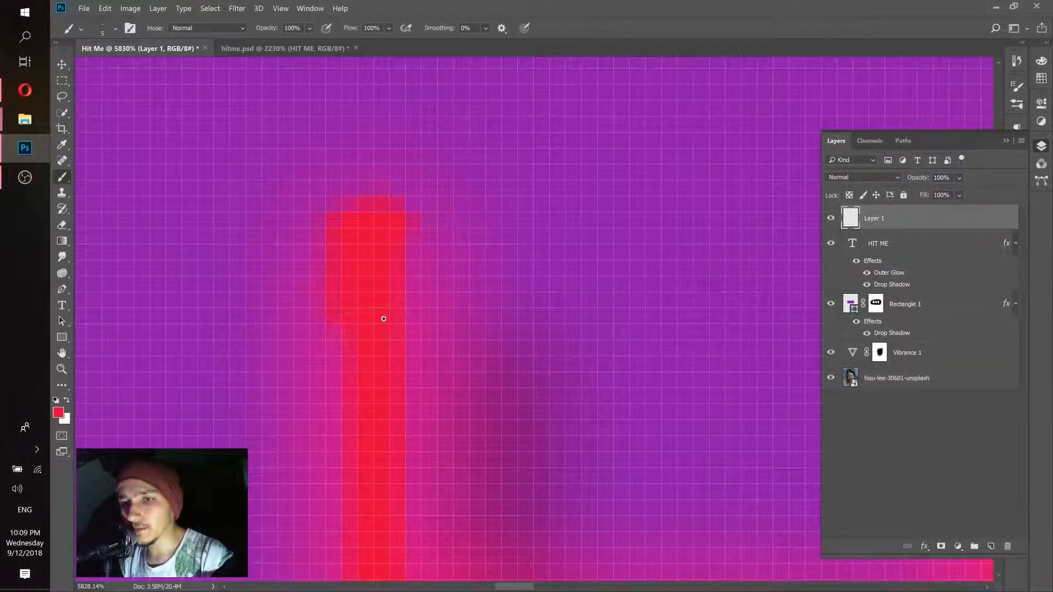
left_click_drag(383, 318, 350, 329)
left_click_drag(402, 389, 396, 390)
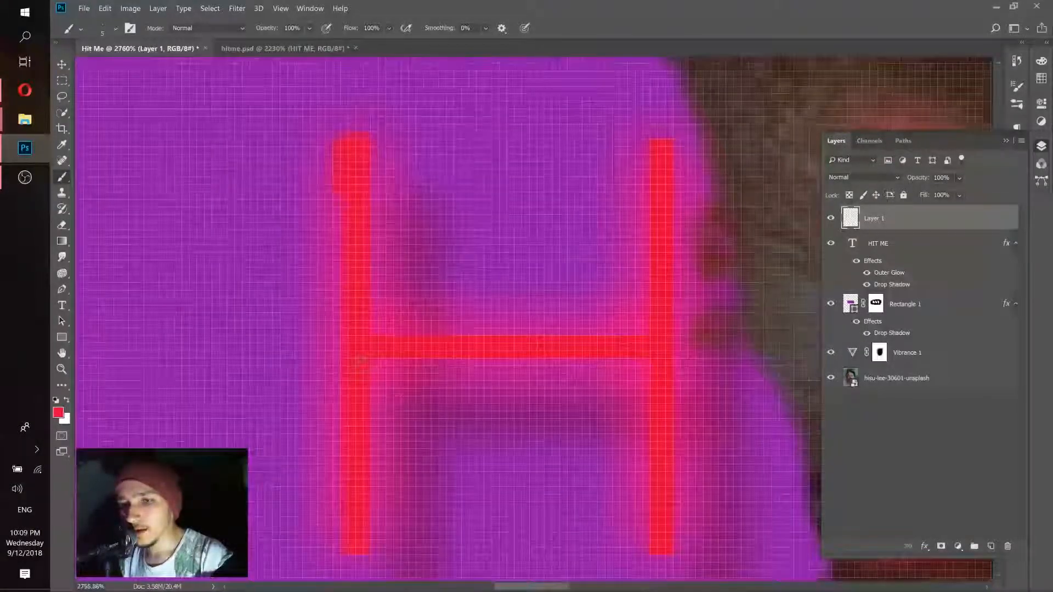
left_click_drag(548, 364, 280, 245)
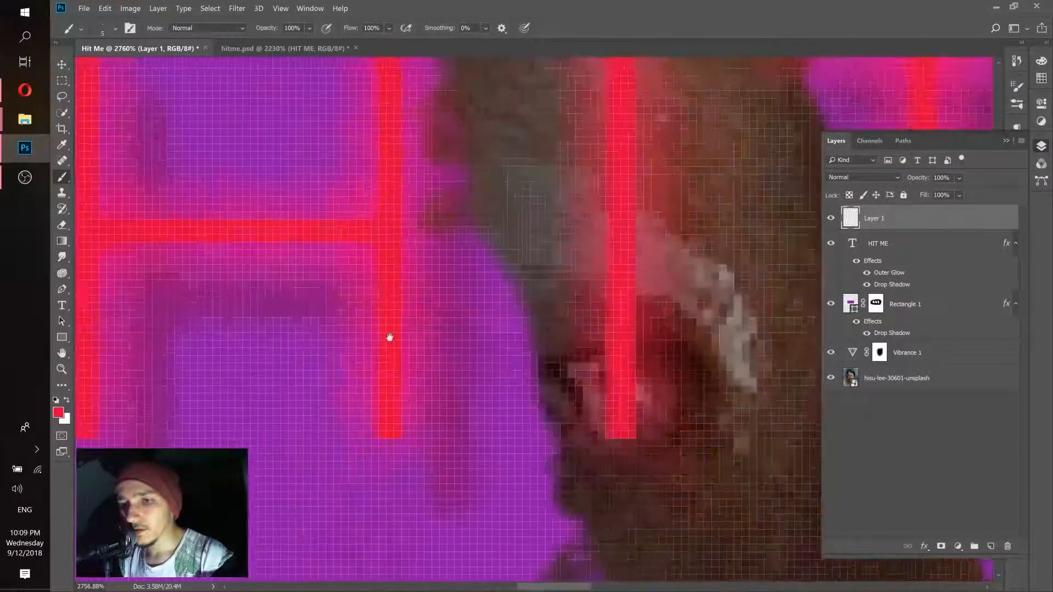
left_click_drag(480, 318, 440, 315)
left_click_drag(504, 291, 527, 283)
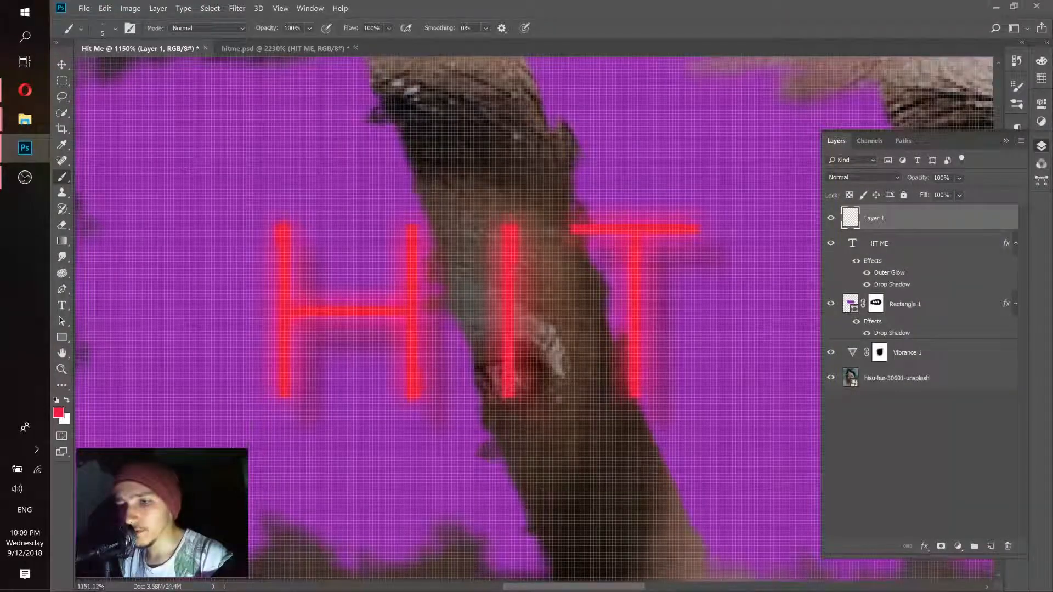
- Thicken the T's inner corner and lower end, and the corners of the M, with small red brush strokes
left_click_drag(583, 313, 430, 298)
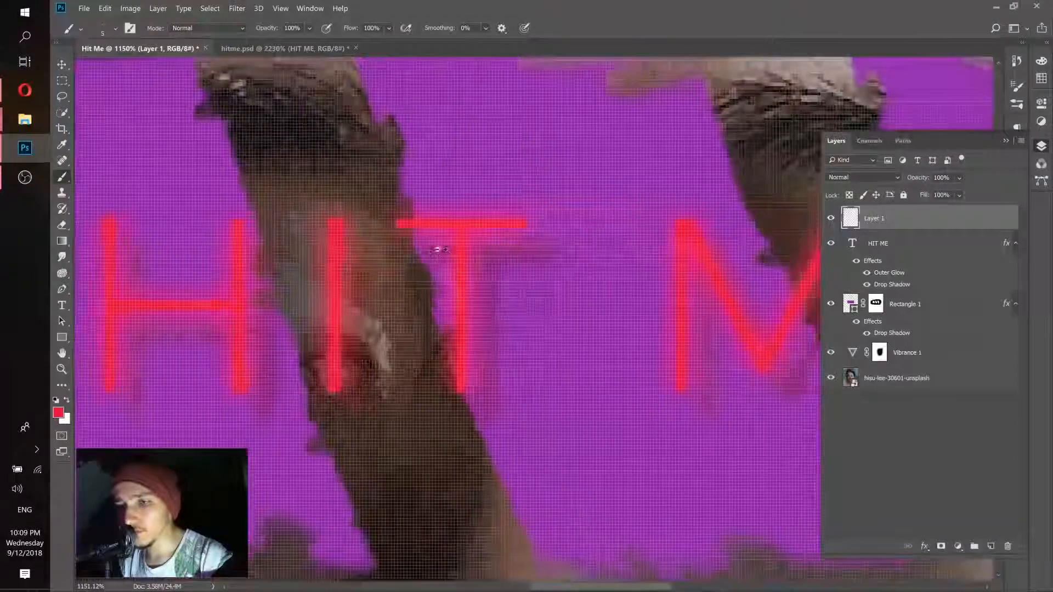
scroll(436, 250, "up", 5)
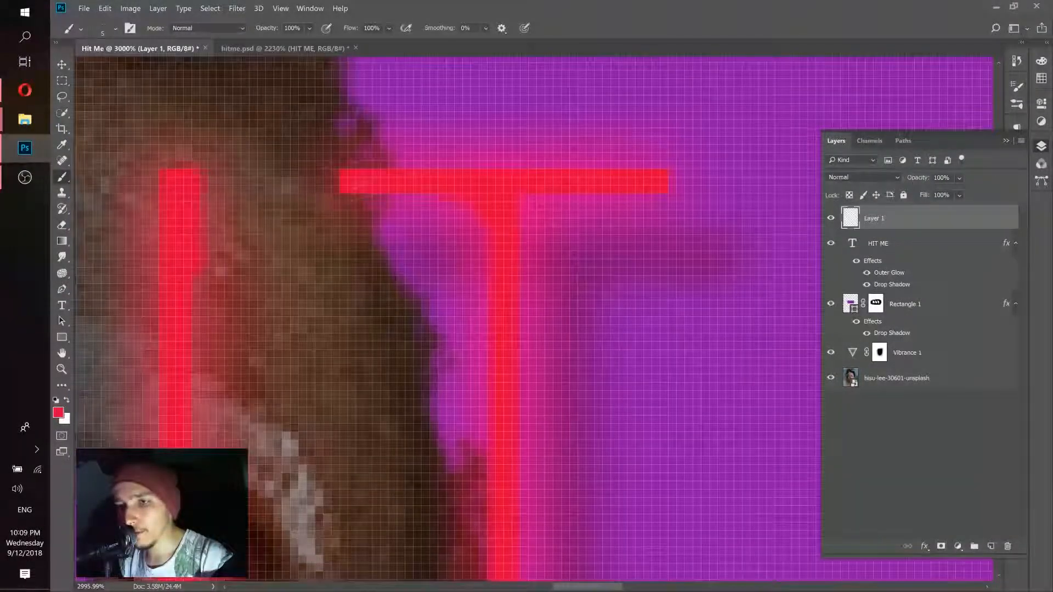
left_click_drag(511, 343, 427, 95)
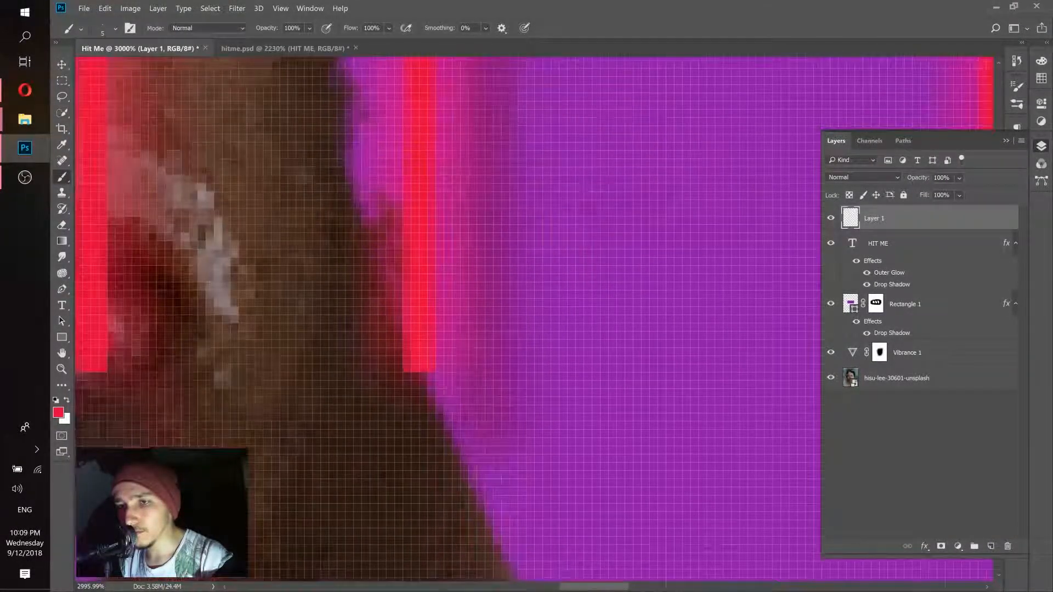
scroll(510, 286, "down", 7)
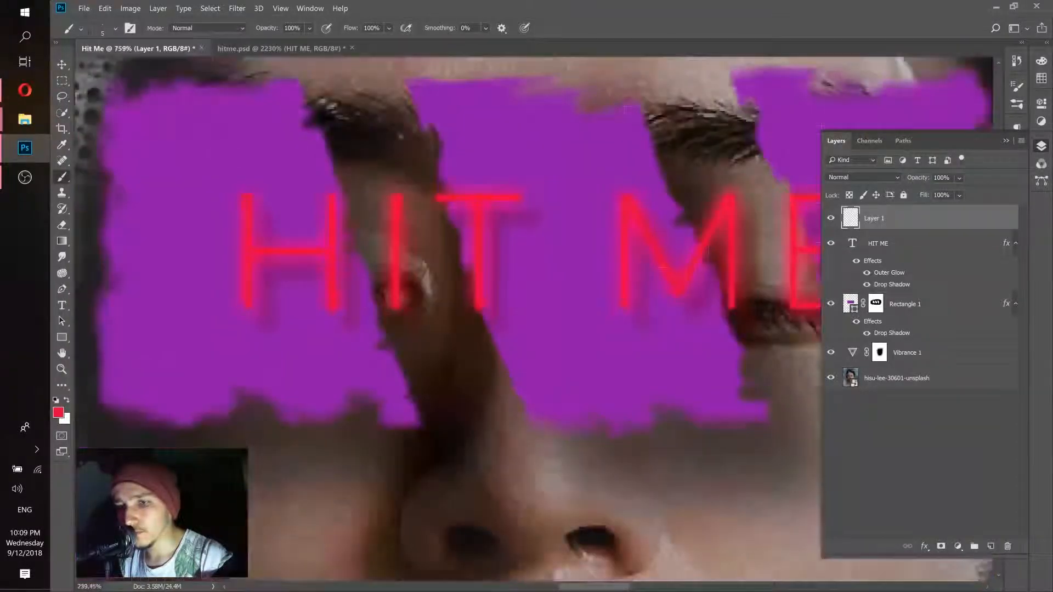
scroll(510, 286, "up", 4)
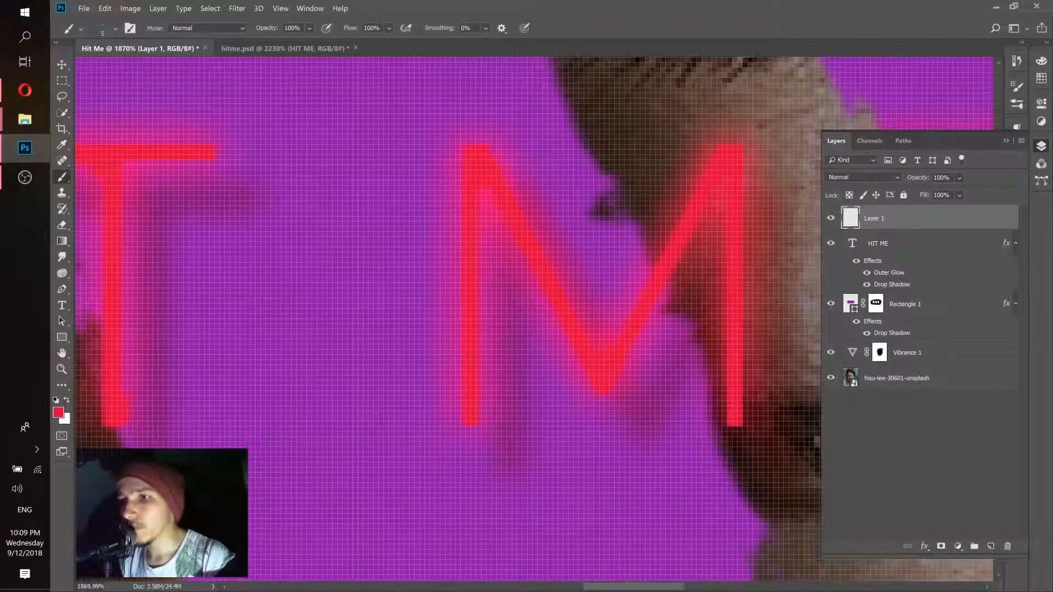
scroll(578, 307, "down", 6)
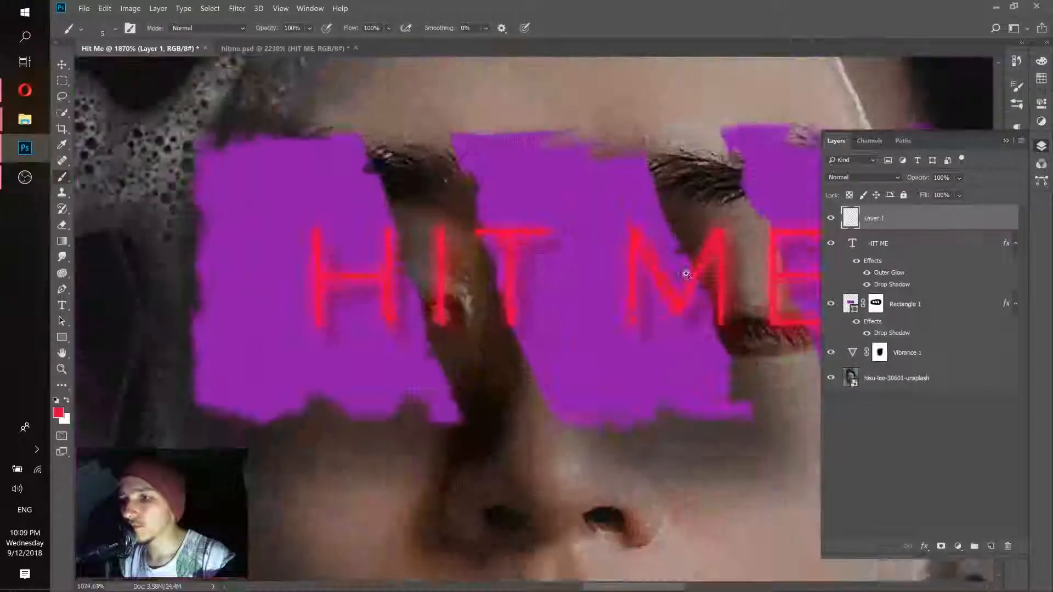
- Paint red thickening into the E's upper inner corner, middle-bar joint and bar ends
scroll(578, 308, "up", 4)
scroll(542, 276, "up", 4)
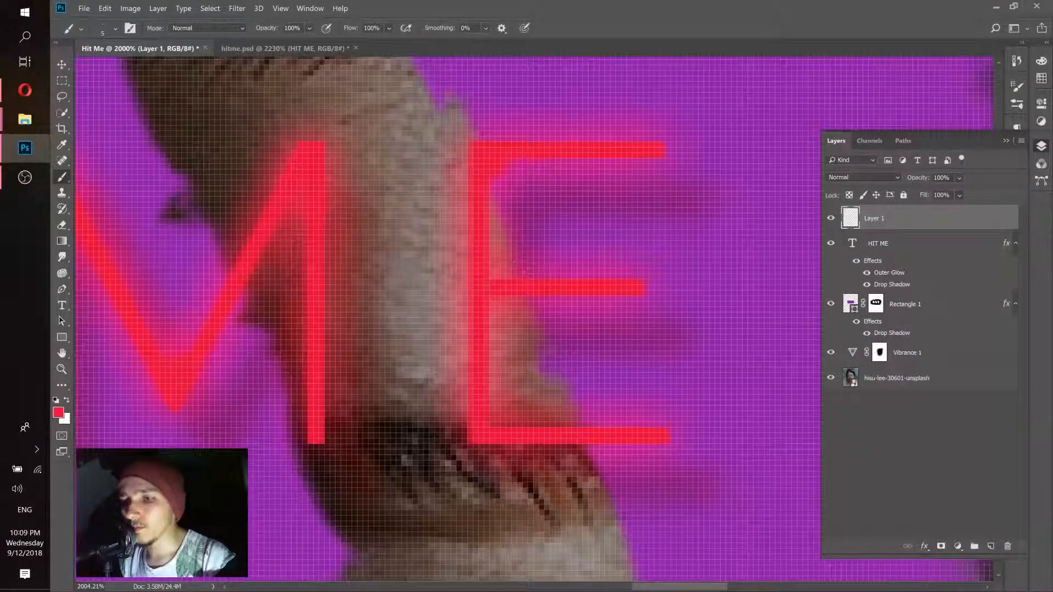
left_click_drag(485, 288, 487, 303)
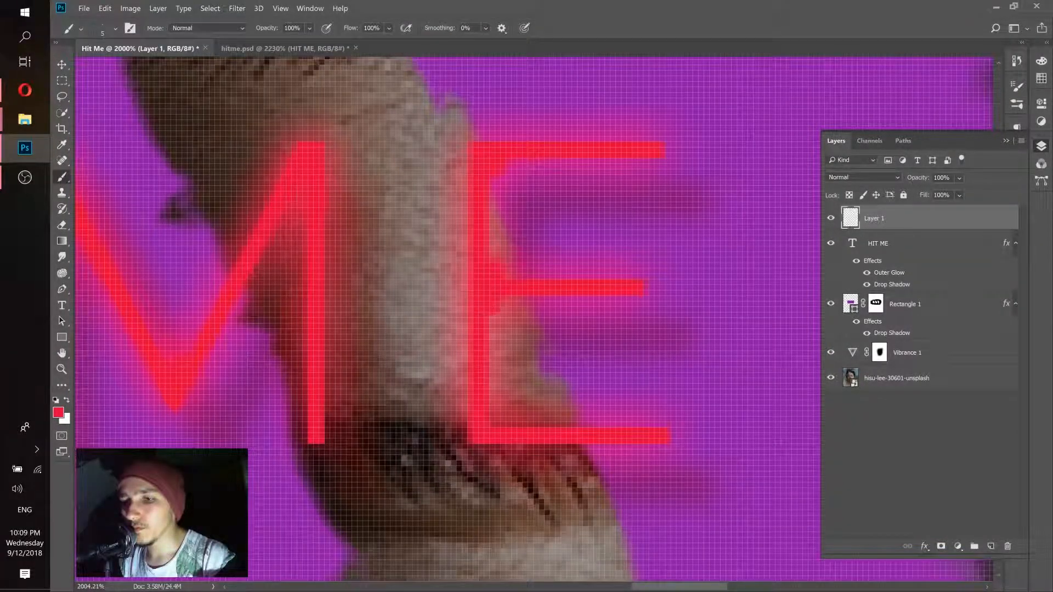
scroll(510, 356, "down", 4)
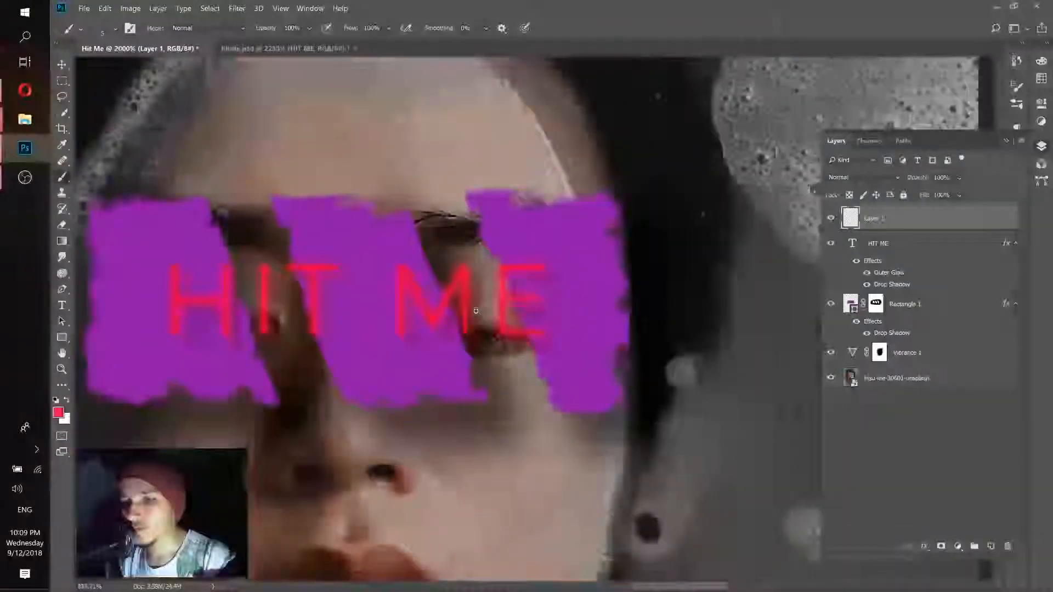
scroll(592, 227, "up", 3)
scroll(592, 227, "up", 4)
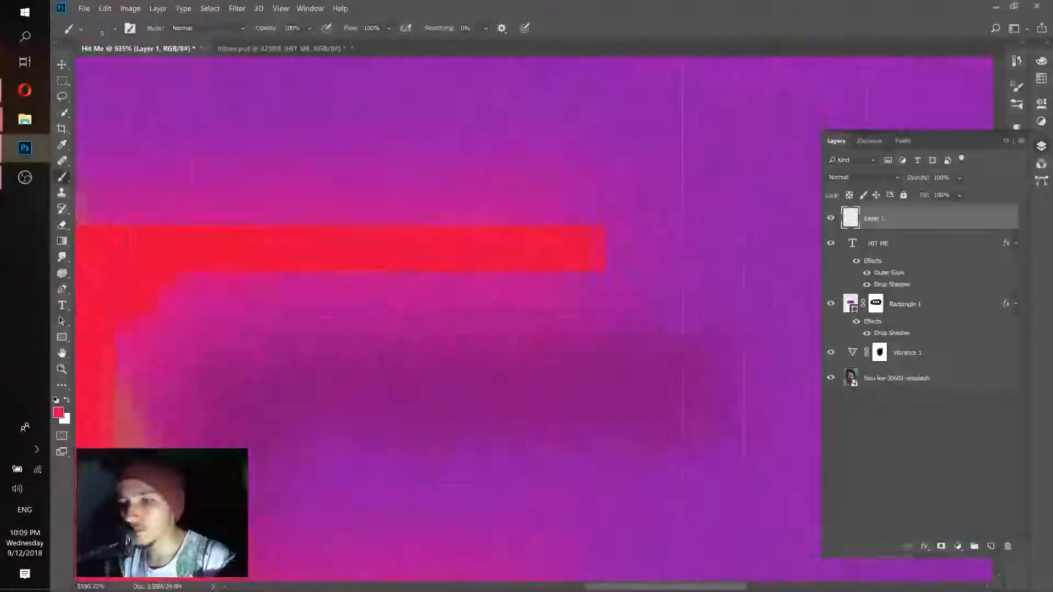
scroll(506, 267, "down", 2)
scroll(506, 267, "down", 5)
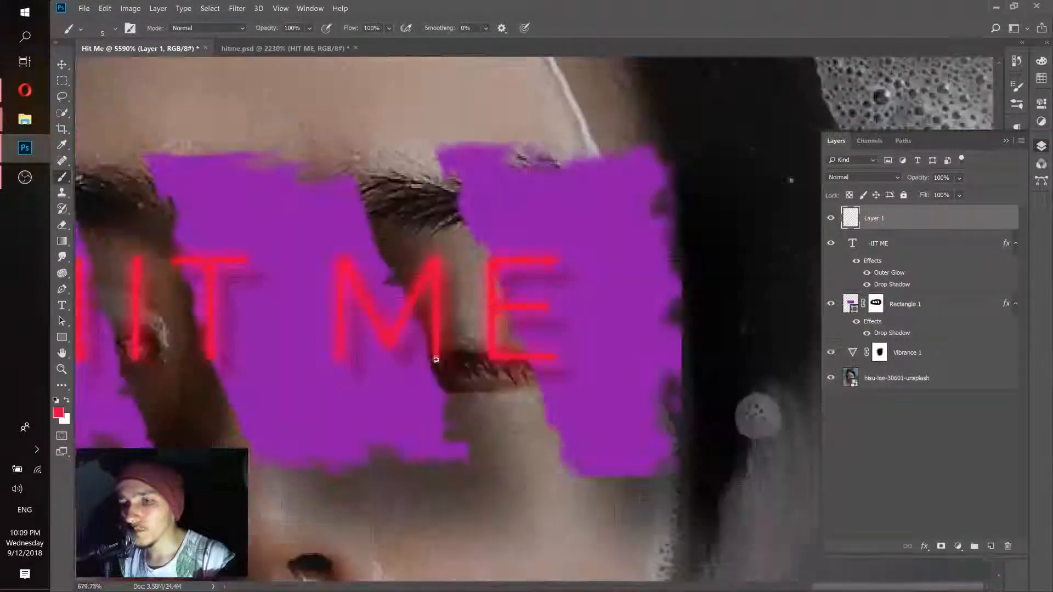
- Touch up the lower ends of the M in red and check the whole HIT ME lettering
scroll(713, 275, "up", 4)
scroll(447, 236, "down", 5)
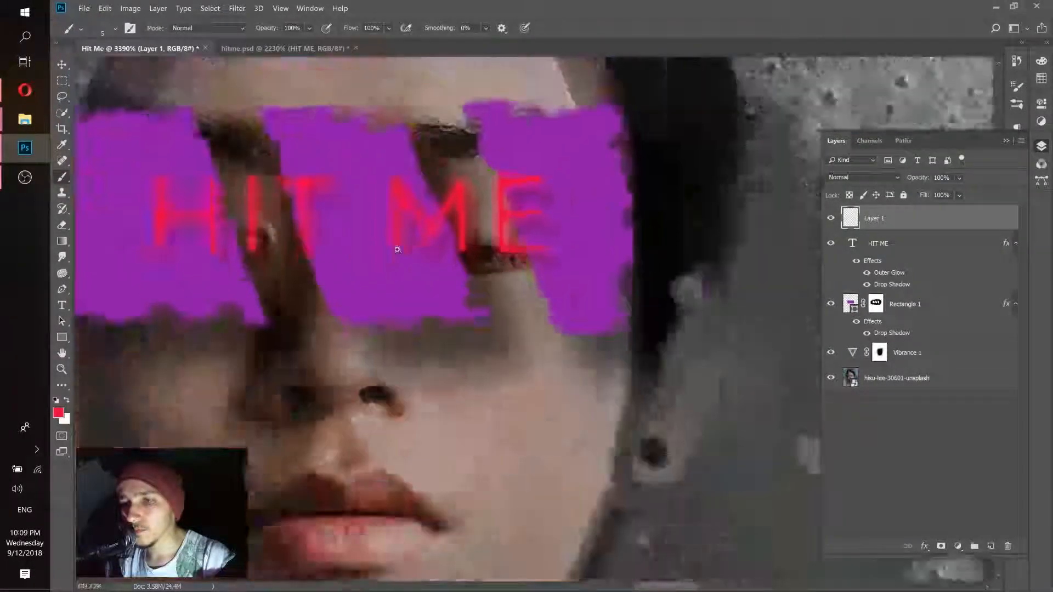
left_click_drag(397, 250, 459, 269)
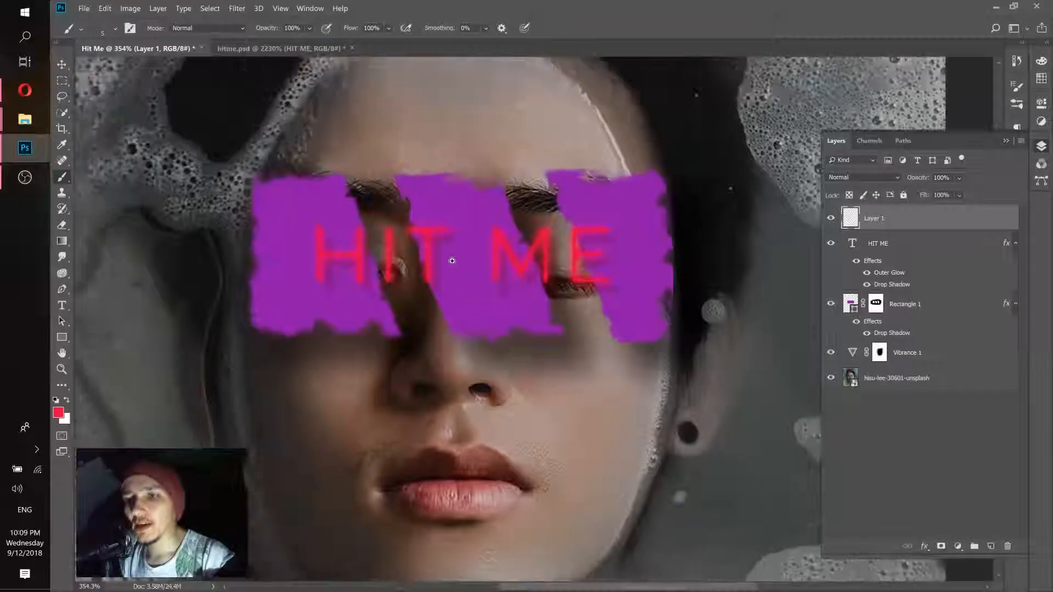
scroll(461, 268, "up", 3)
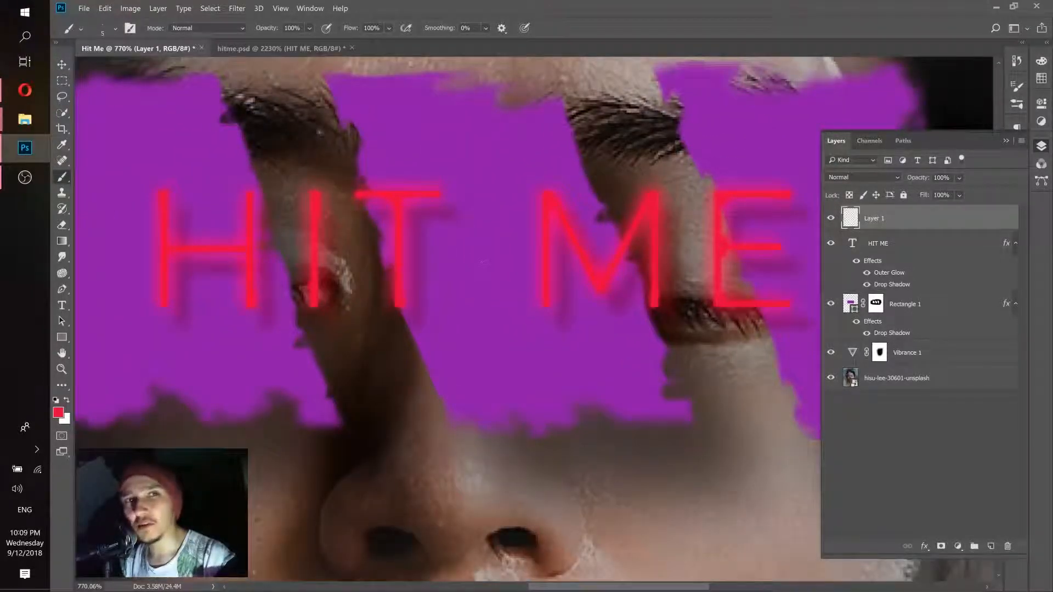
scroll(482, 251, "down", 4)
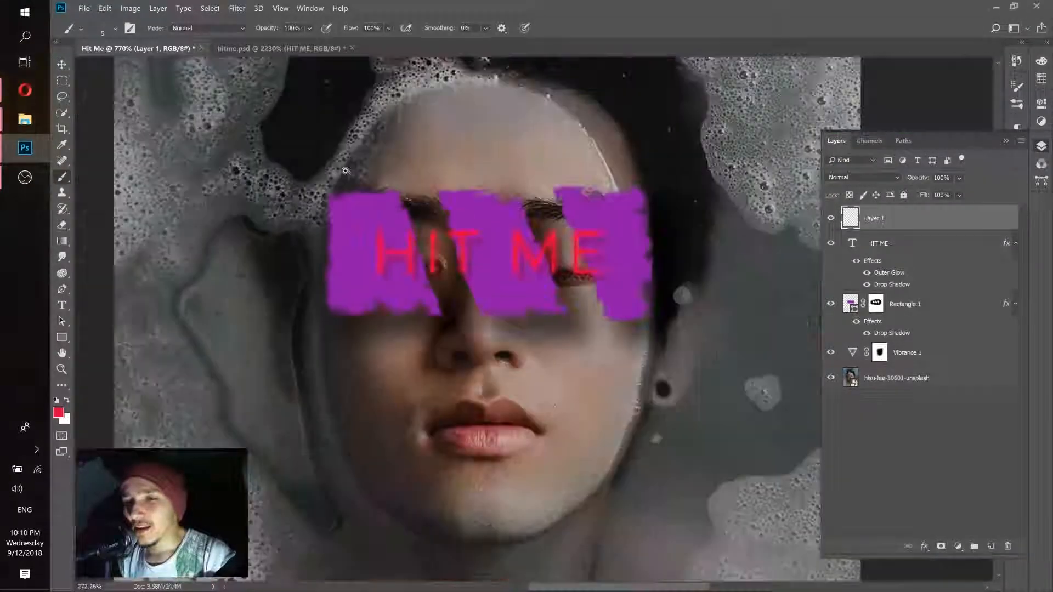
- Examine the dark lines connecting the letters in hitme.psd, and return to the Hit Me document
left_click(236, 48)
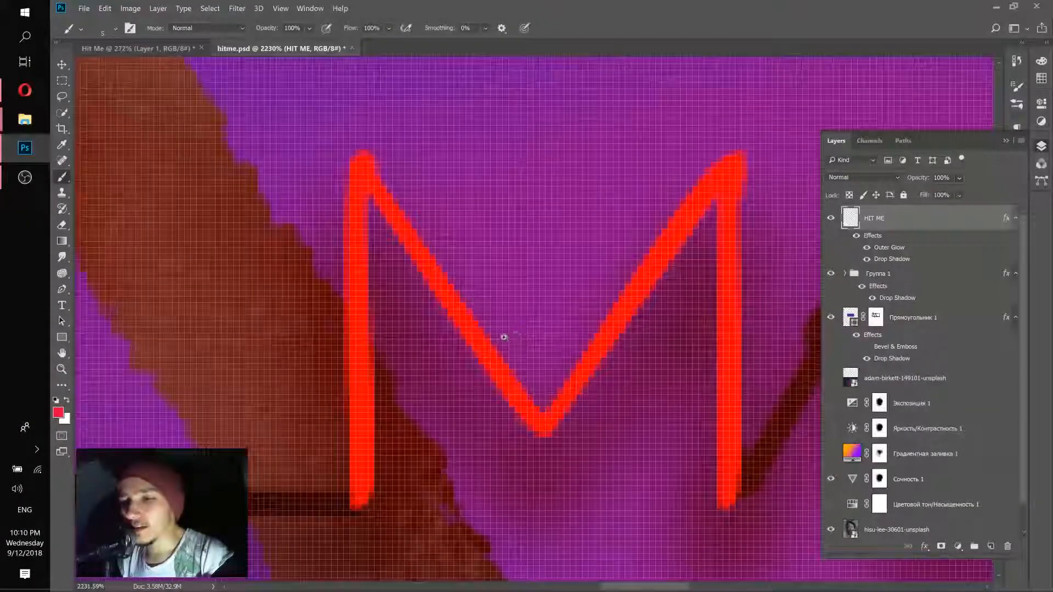
scroll(483, 346, "down", 5)
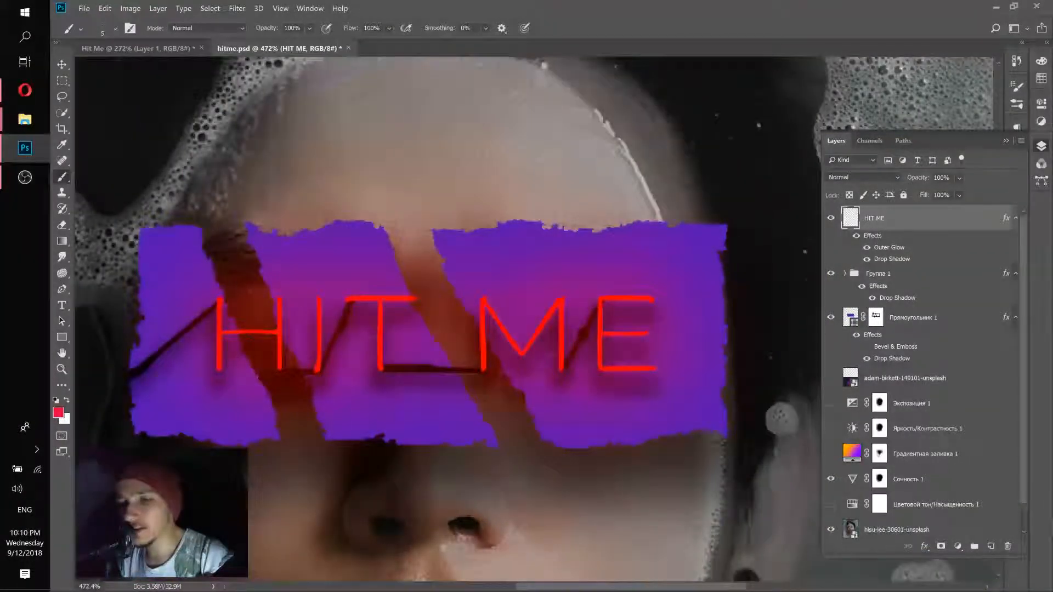
left_click(156, 49)
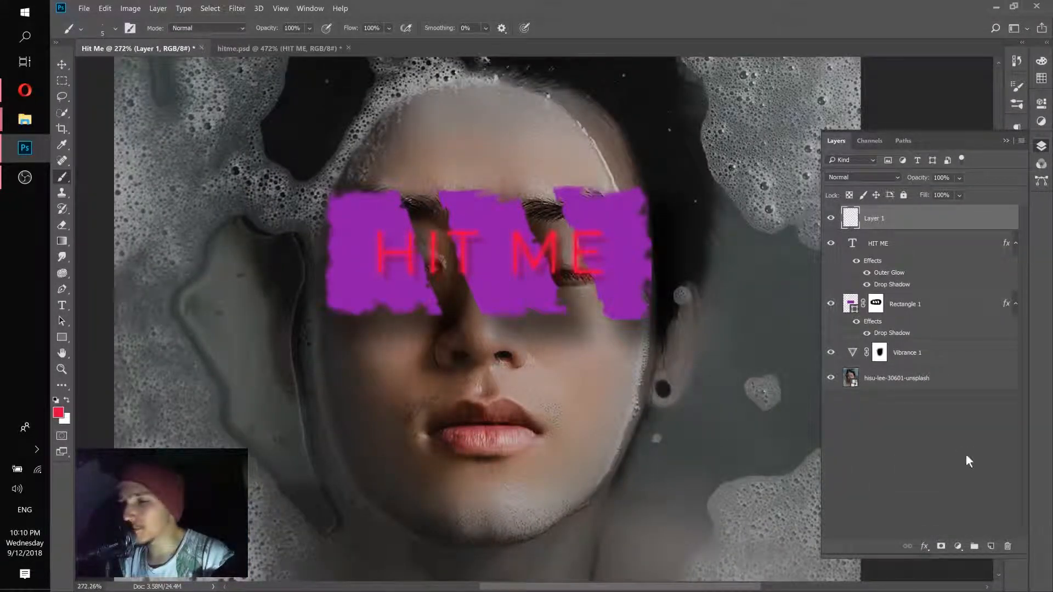
- Add an empty layer above Layer 1 and set the foreground colour to black, 000000
left_click(991, 548)
left_click_drag(434, 236, 449, 242)
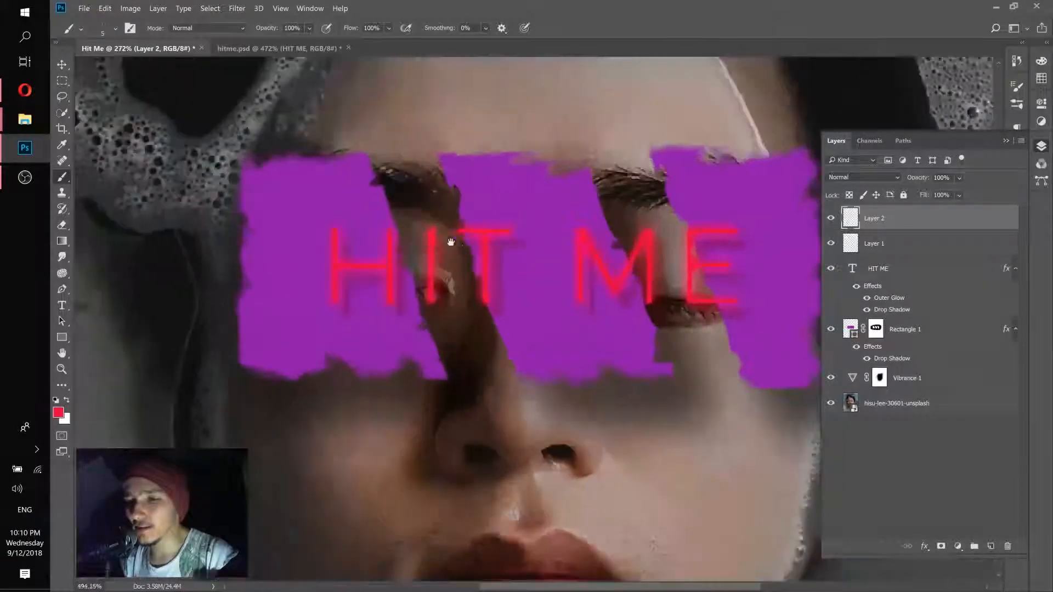
left_click_drag(601, 313, 553, 307)
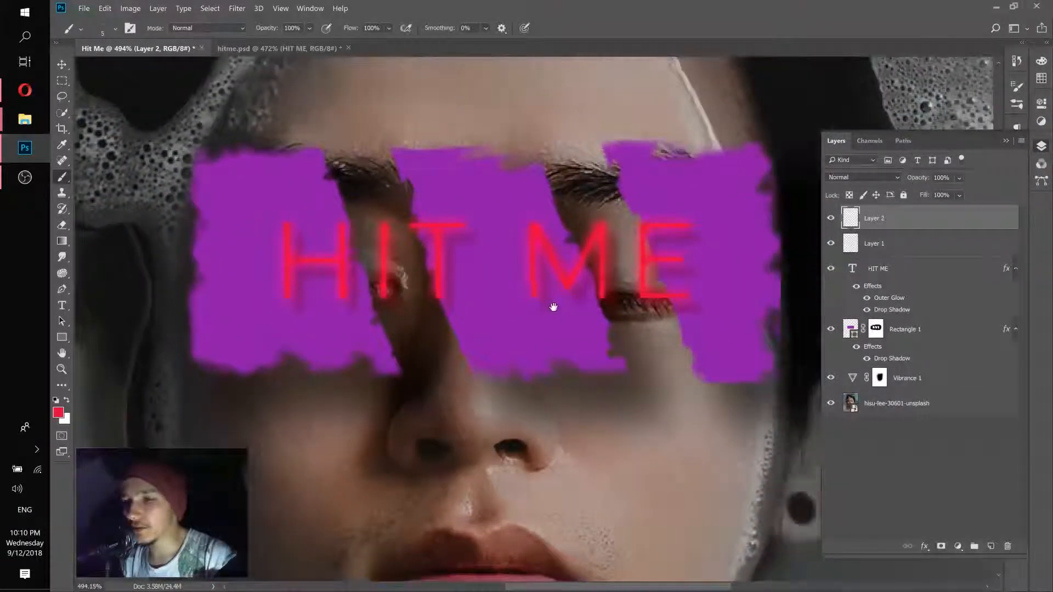
left_click(59, 412)
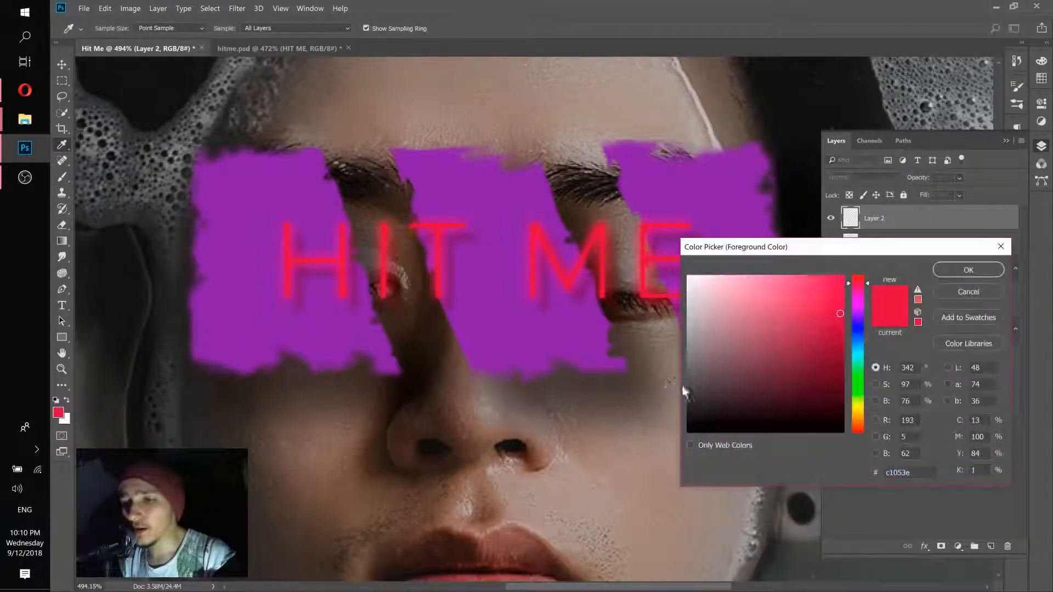
left_click_drag(695, 413, 674, 441)
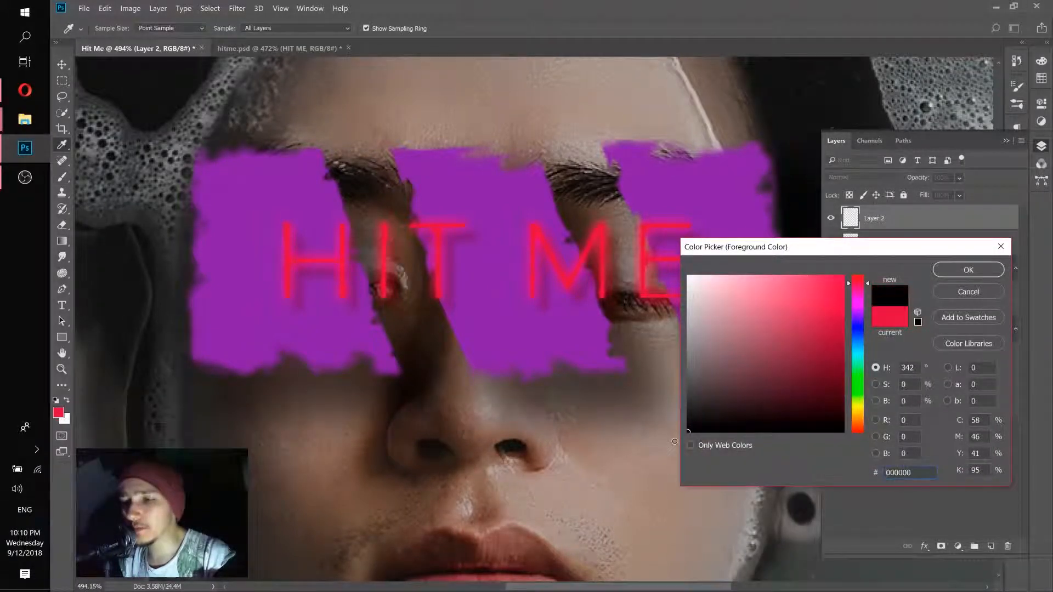
left_click(968, 270)
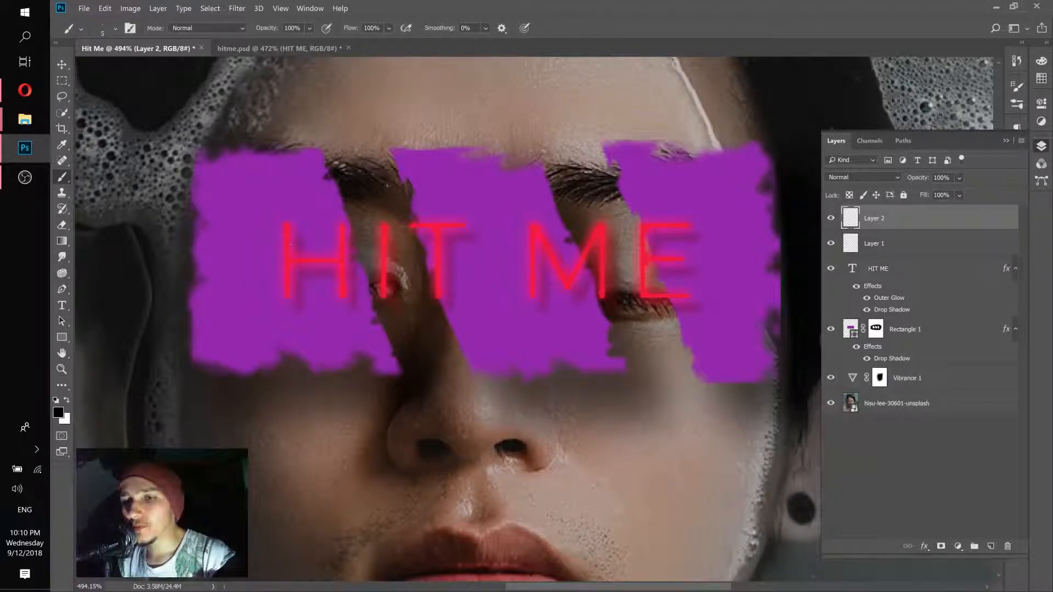
mouse_move(200, 282)
left_mouse_down()
mouse_move(223, 285)
mouse_move(205, 289)
left_mouse_up()
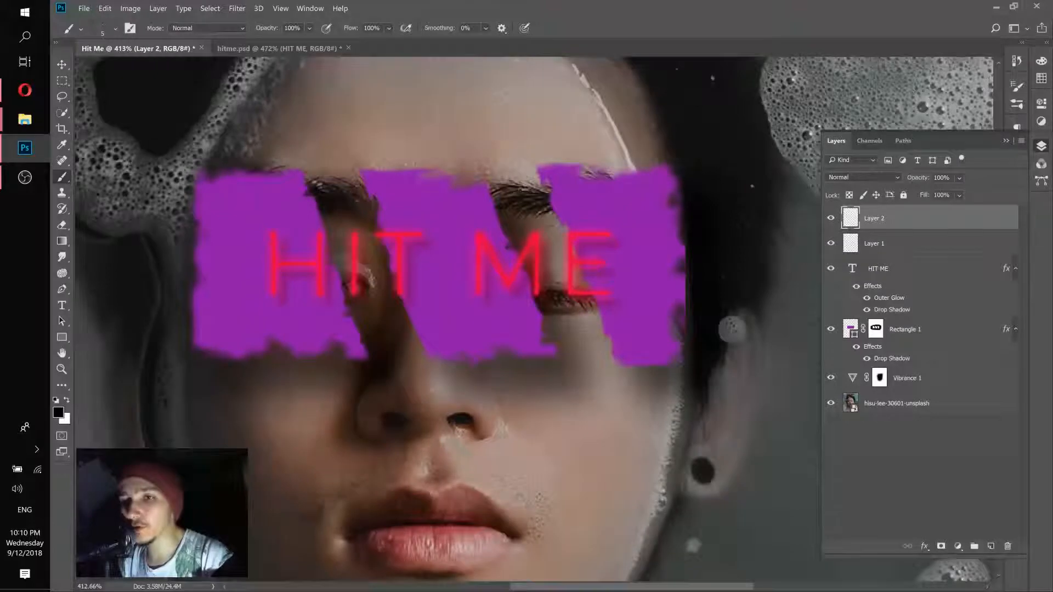
- Check how the first dark line meets the H in hitme.psd, and return to the Hit Me document
left_click(284, 48)
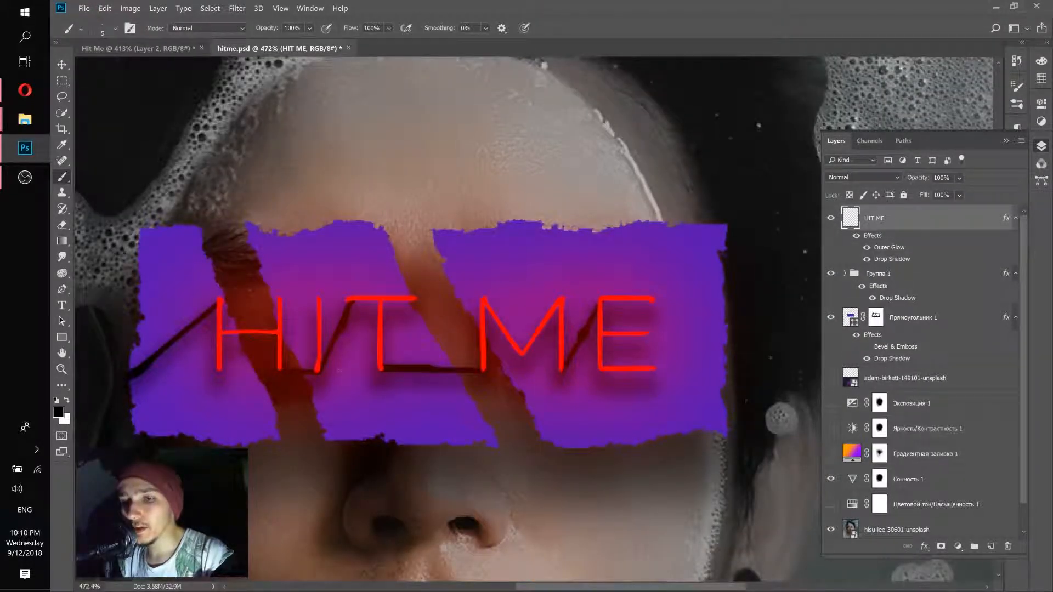
left_click(151, 48)
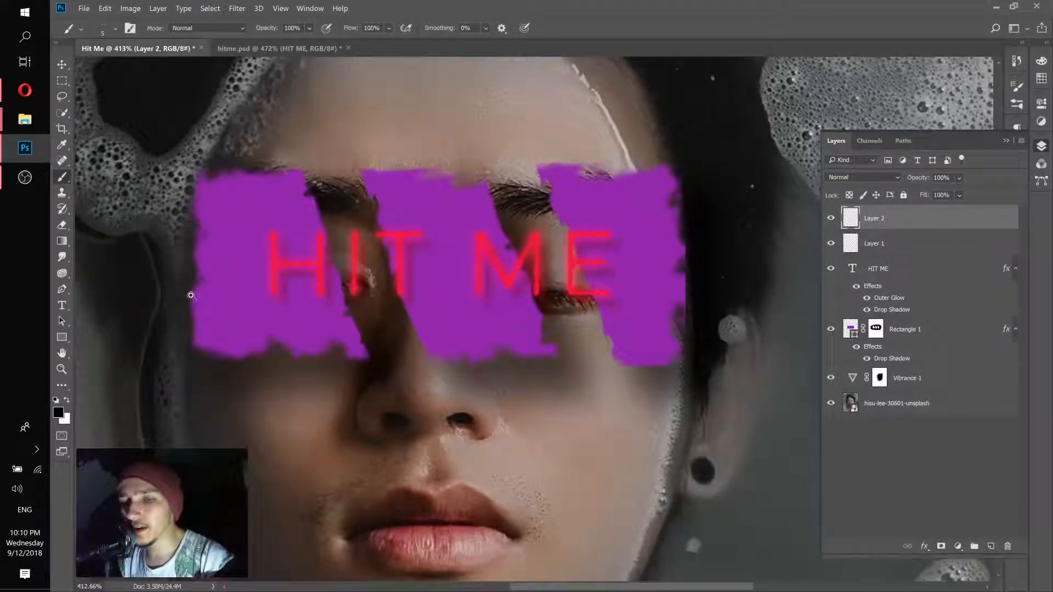
mouse_move(190, 295)
left_mouse_down()
mouse_move(220, 290)
mouse_move(285, 223)
mouse_move(277, 235)
mouse_move(226, 237)
mouse_move(304, 250)
left_mouse_up()
key("ctrl+z")
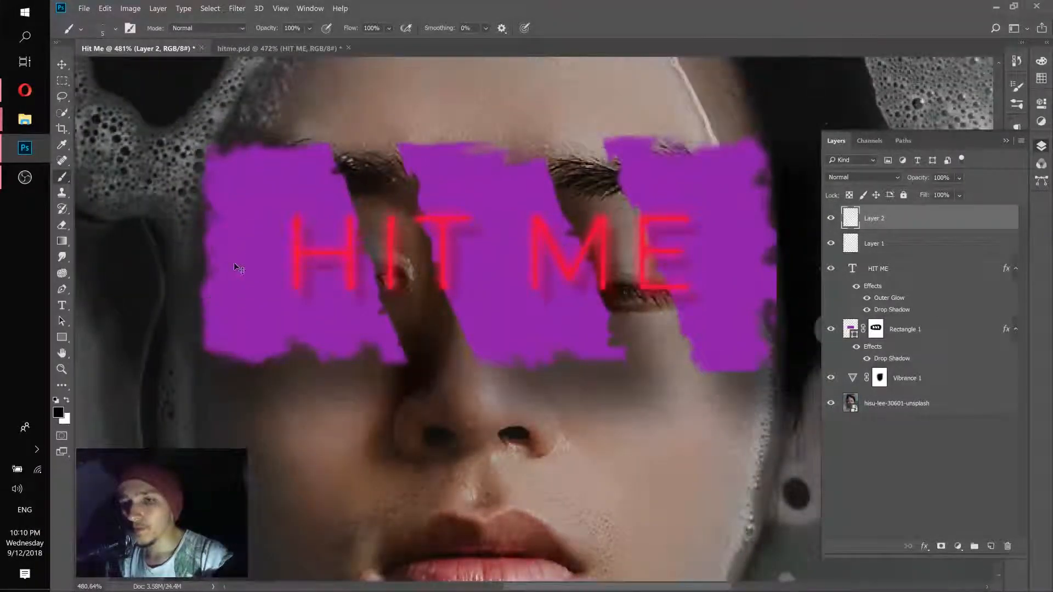
left_click_drag(213, 259, 236, 259)
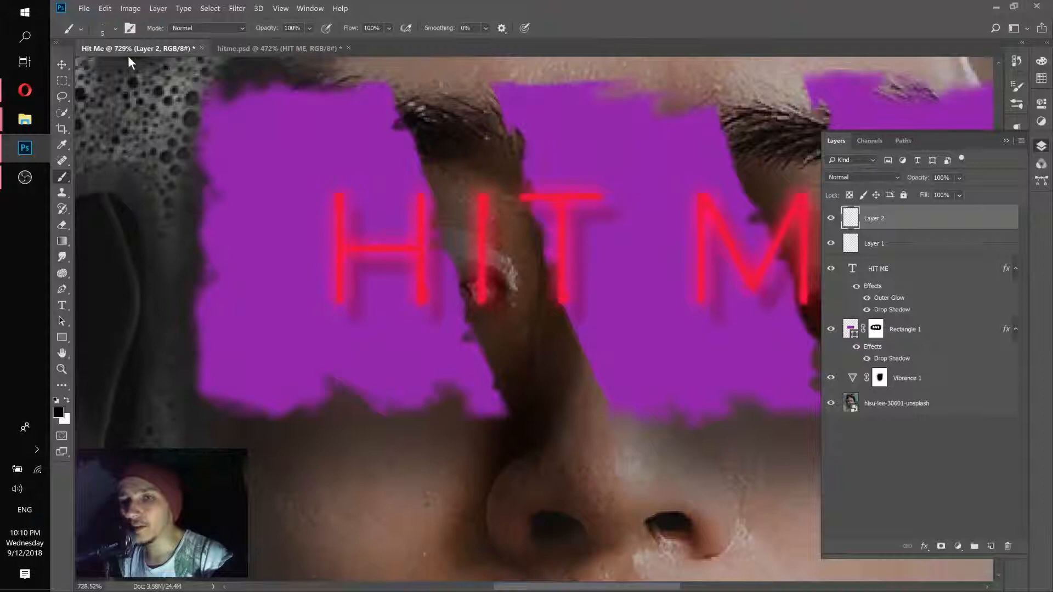
left_click(105, 9)
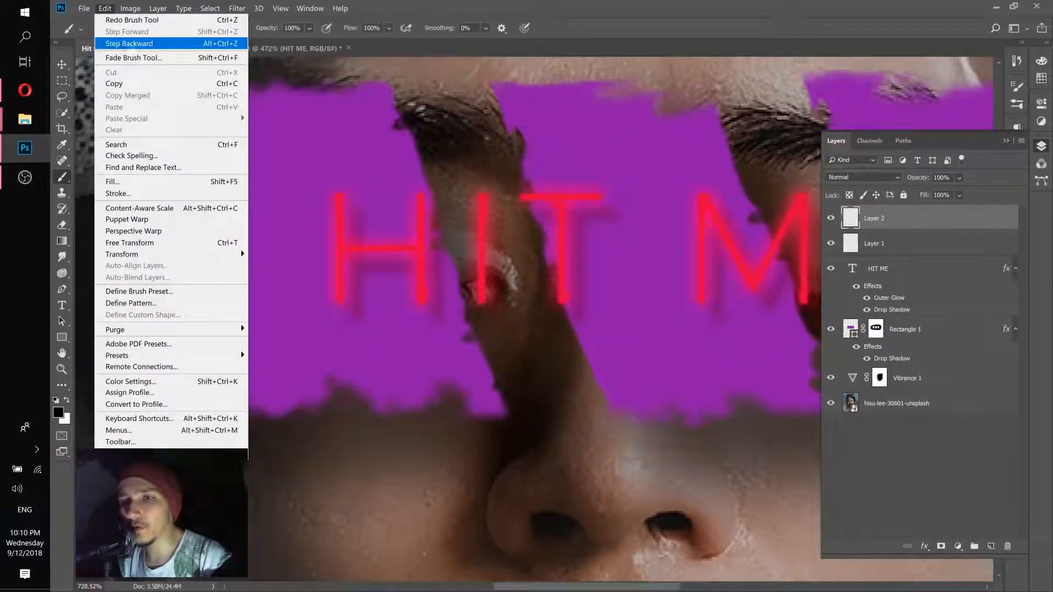
left_click(132, 44)
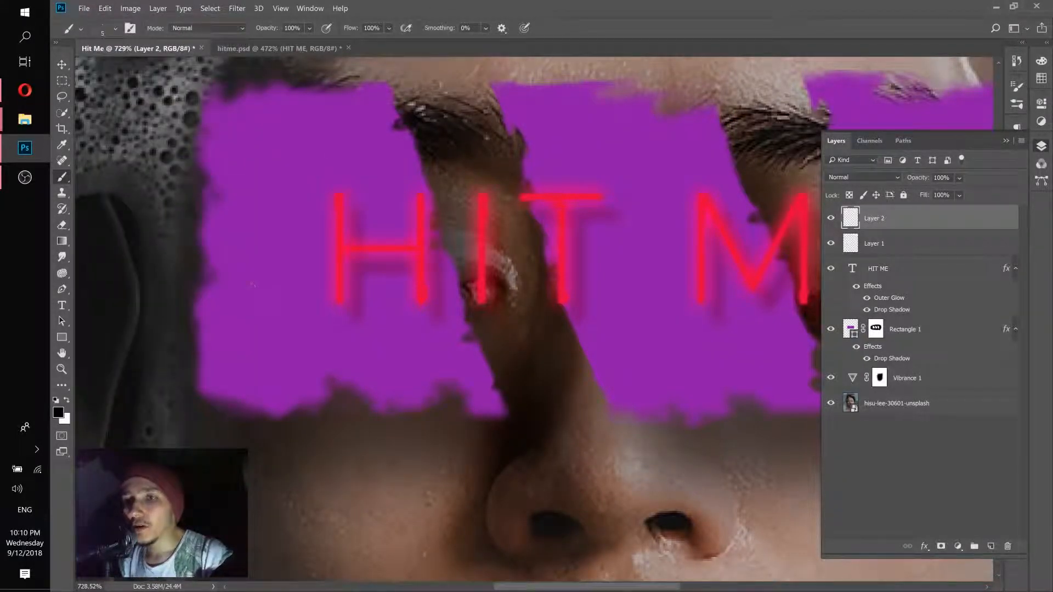
- Choose the hard round 123 brush tip in the brush settings and reduce its size to 2 px
left_click(1016, 87)
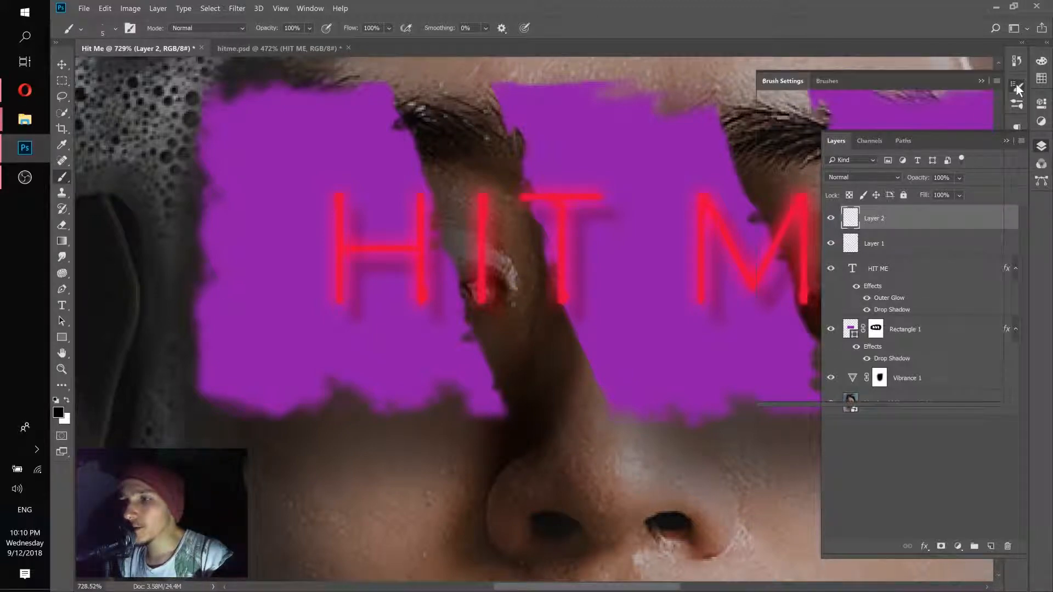
left_click(318, 8)
left_click(319, 8)
left_click(318, 8)
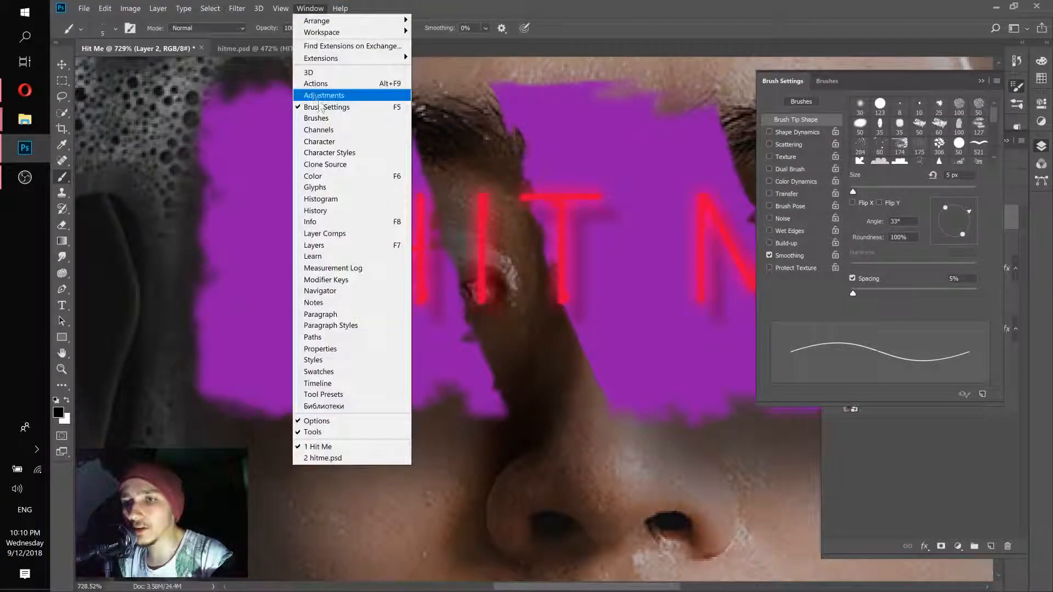
left_click(884, 84)
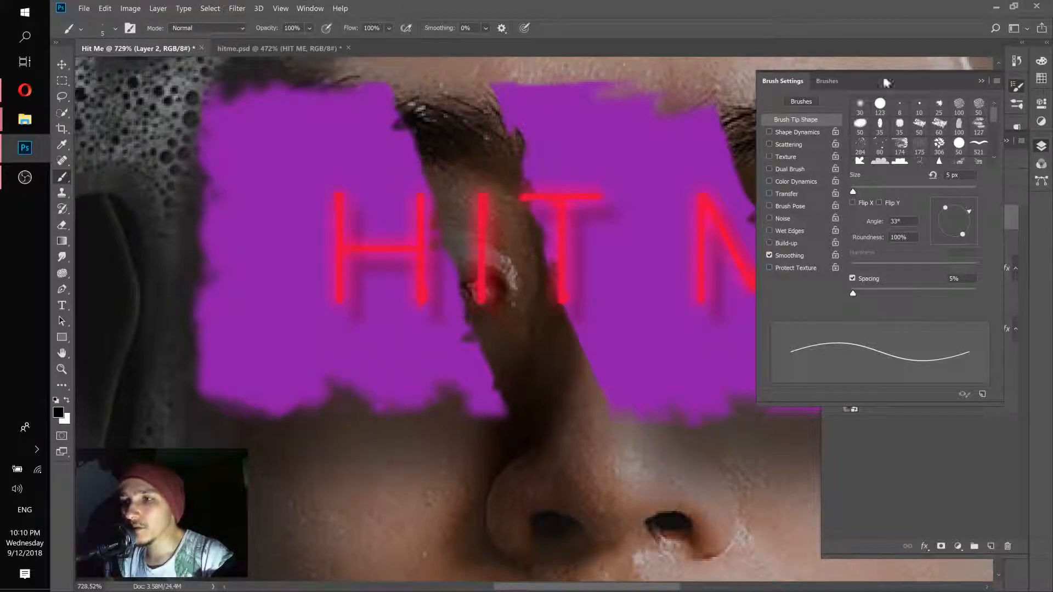
left_click(880, 104)
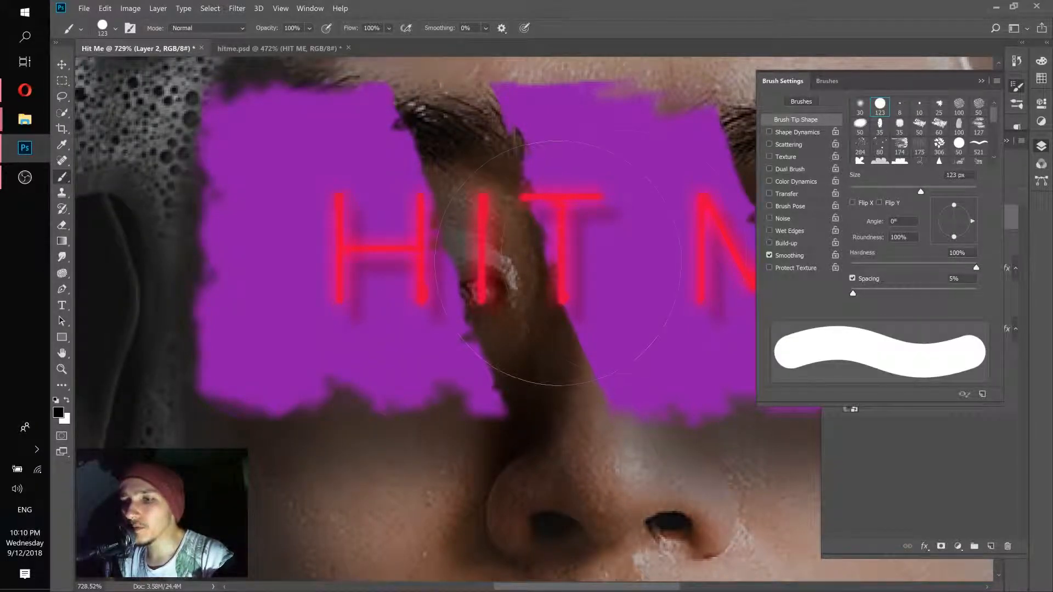
left_click(919, 125)
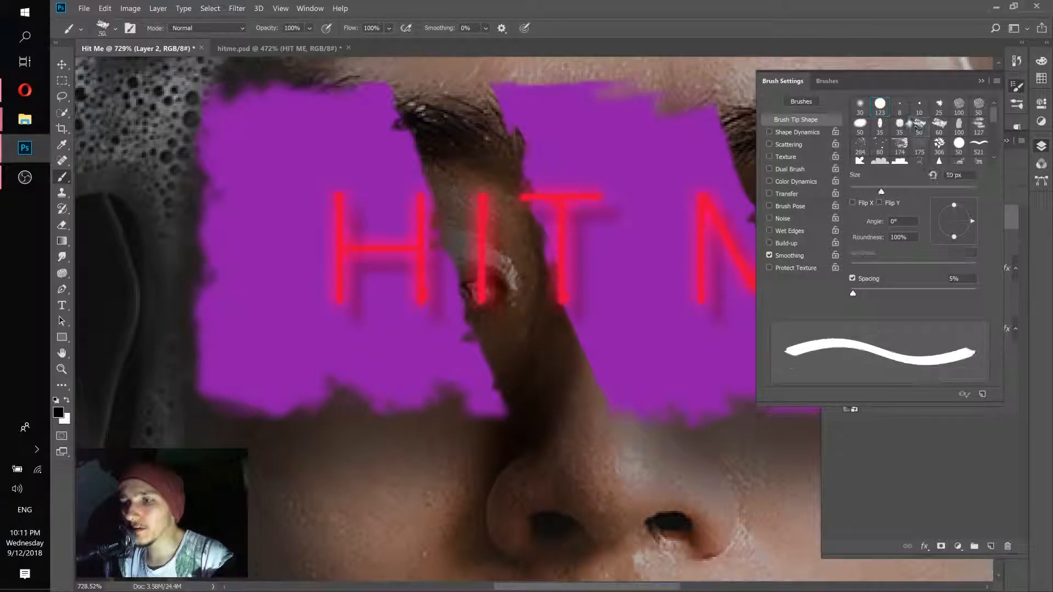
left_click(880, 104)
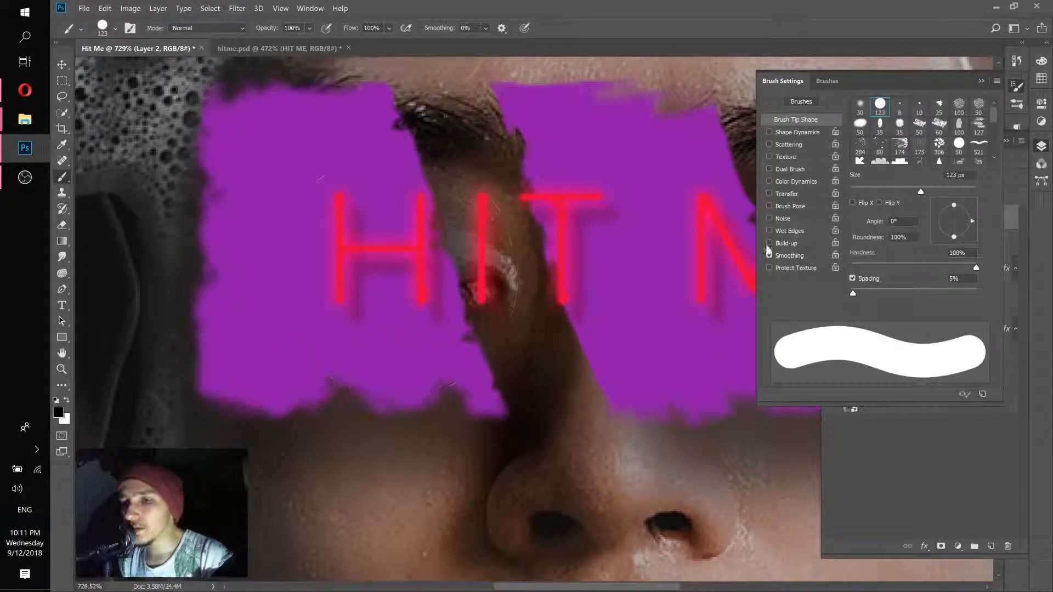
left_click_drag(921, 191, 851, 191)
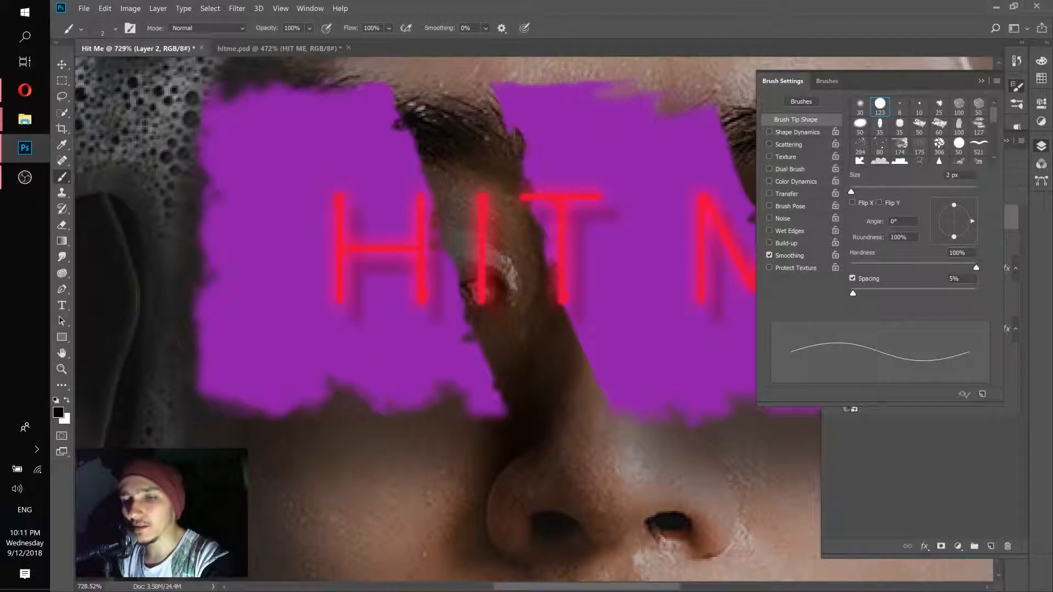
- Set the brush size to 3 px, undoing the black test strokes beside the H, and put the brush settings away
left_click_drag(327, 212, 303, 252)
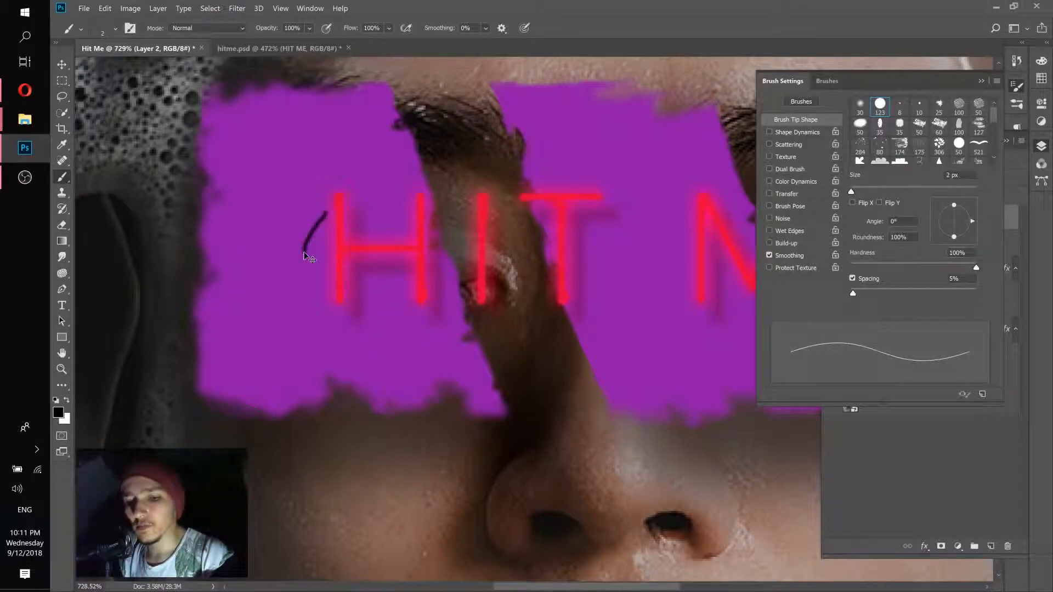
key("ctrl+z")
key("bracketright")
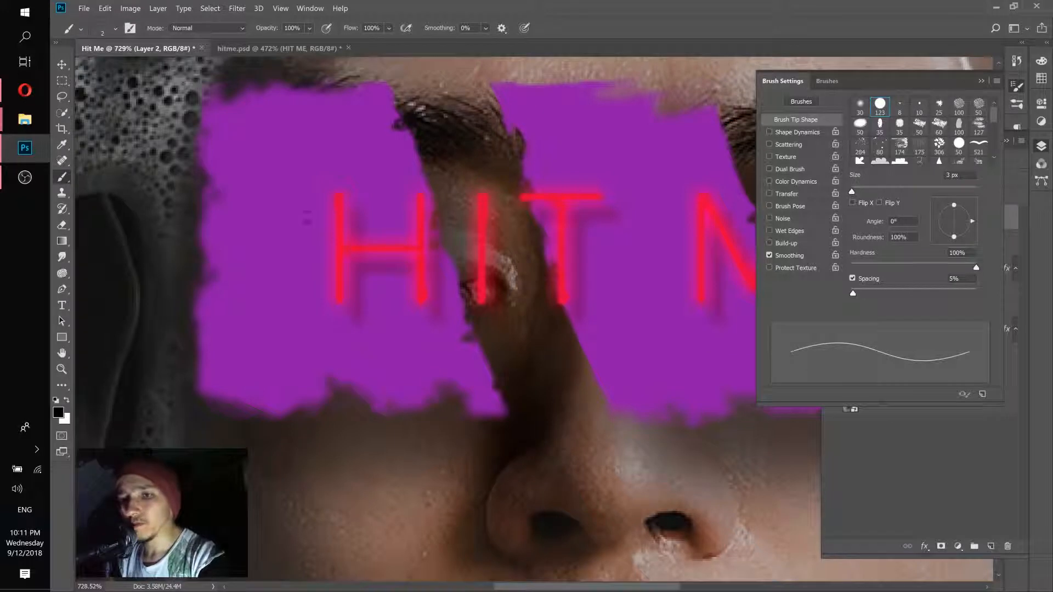
left_click_drag(308, 222, 279, 264)
key("ctrl+z")
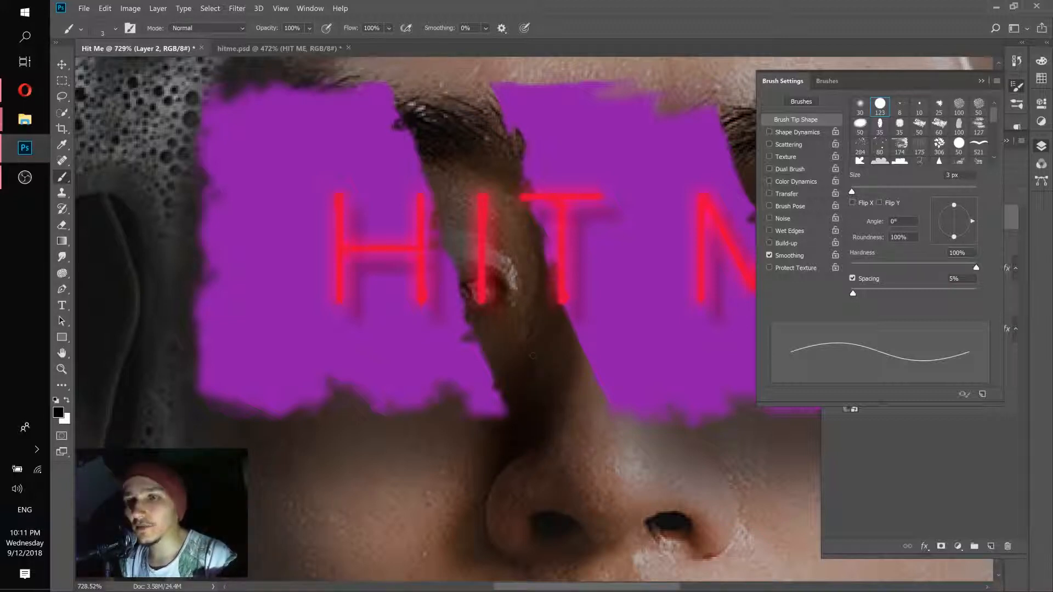
left_click(981, 81)
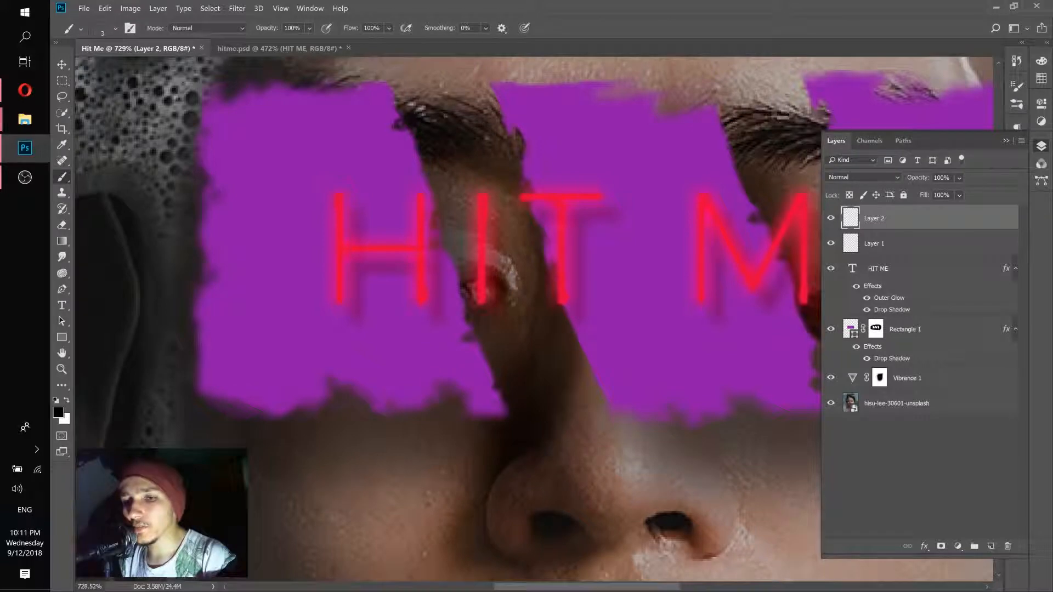
left_click(200, 335)
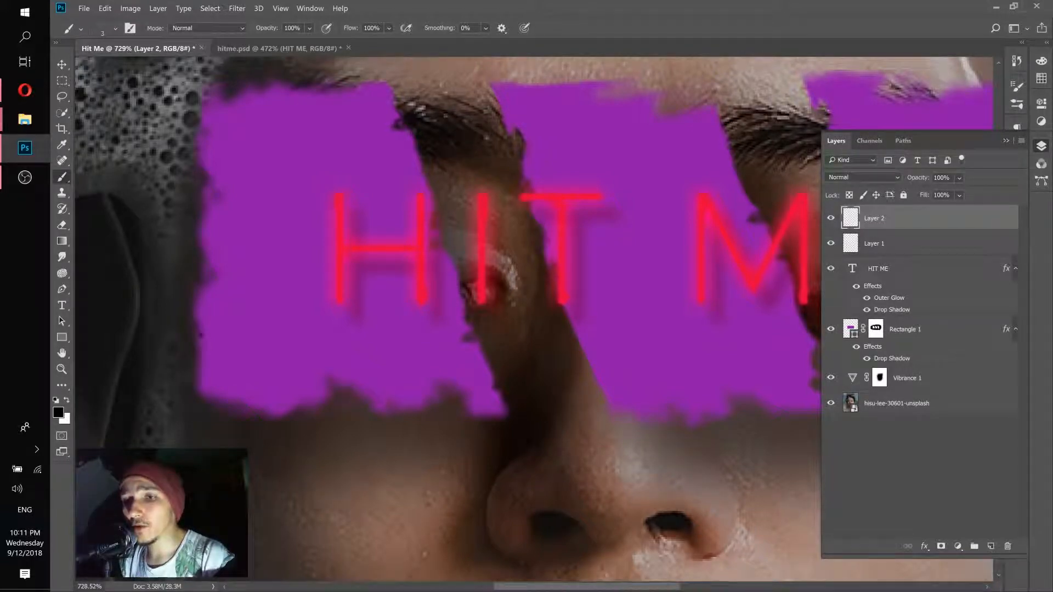
left_click(338, 197, "shift")
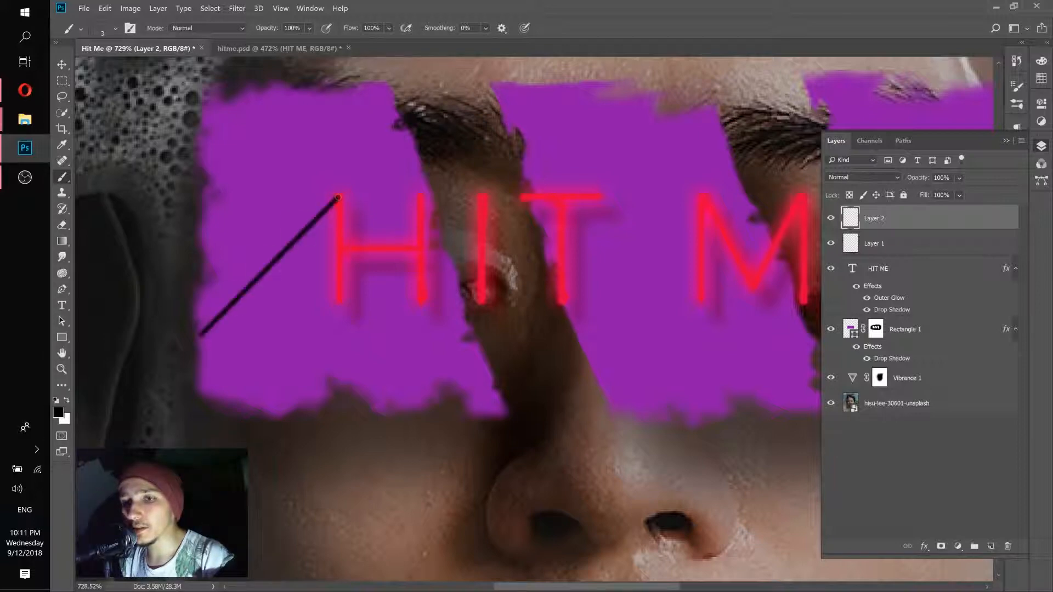
scroll(353, 237, "down", 5)
scroll(328, 237, "up", 5)
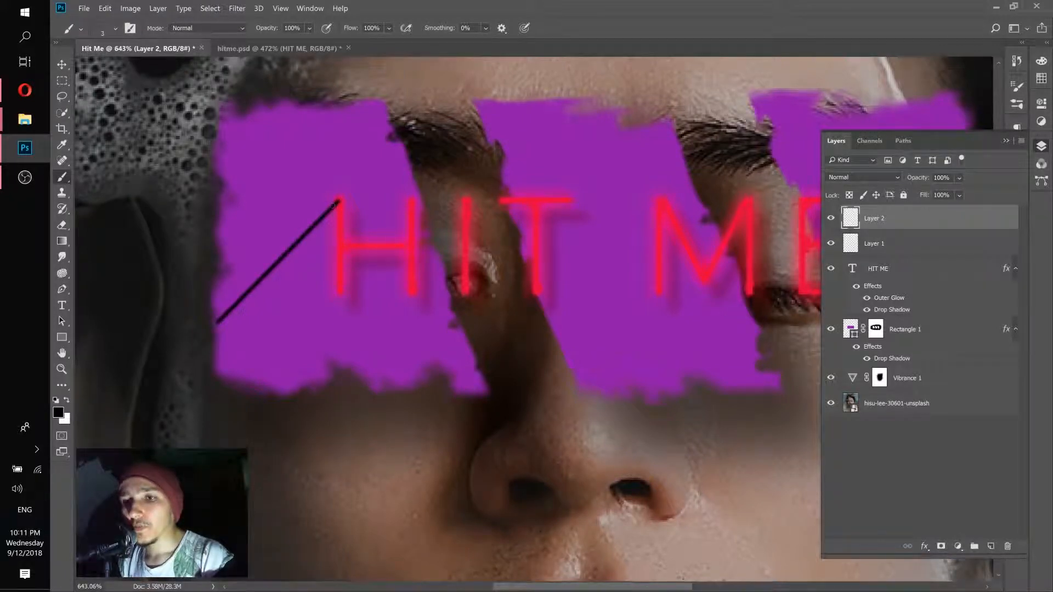
left_click(105, 8)
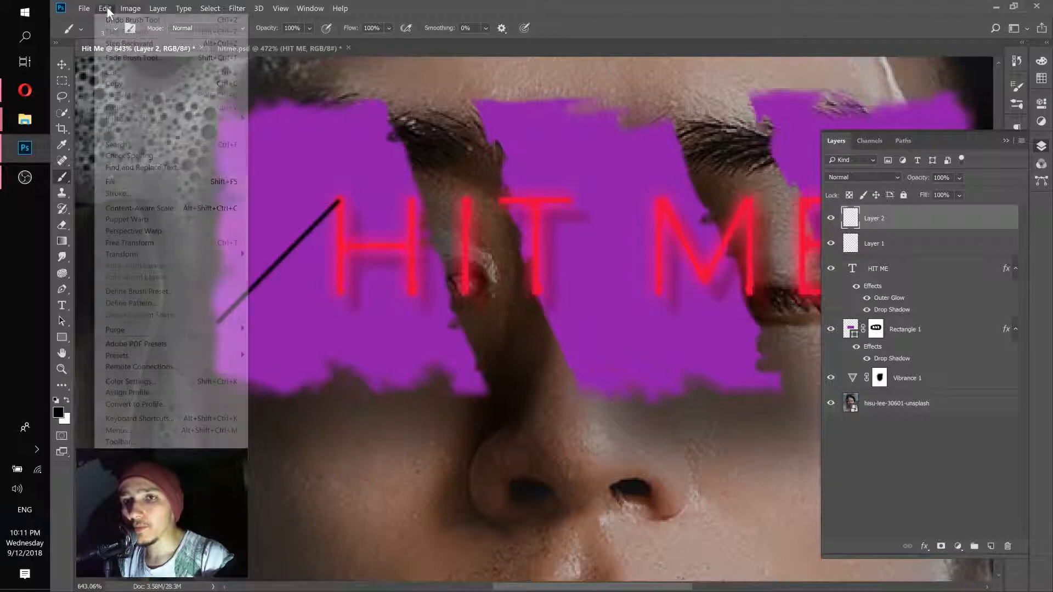
left_click(125, 38)
left_click(104, 8)
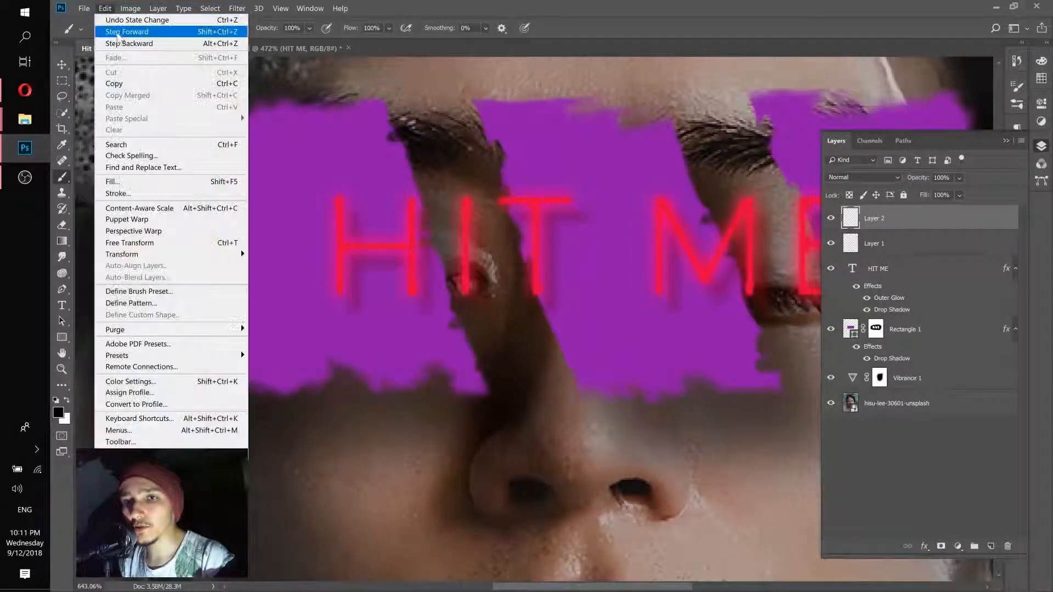
left_click(132, 40)
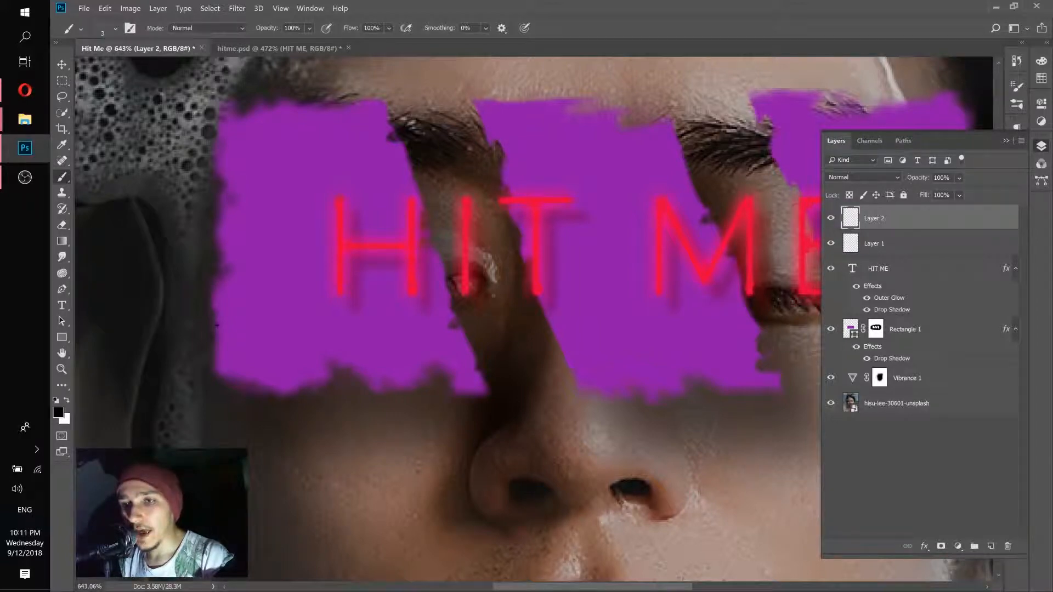
- Paint a straight black line from the purple strip's left edge up to the top of the H, and compare it with hitme.psd
left_click(217, 325)
left_click(339, 199, "shift")
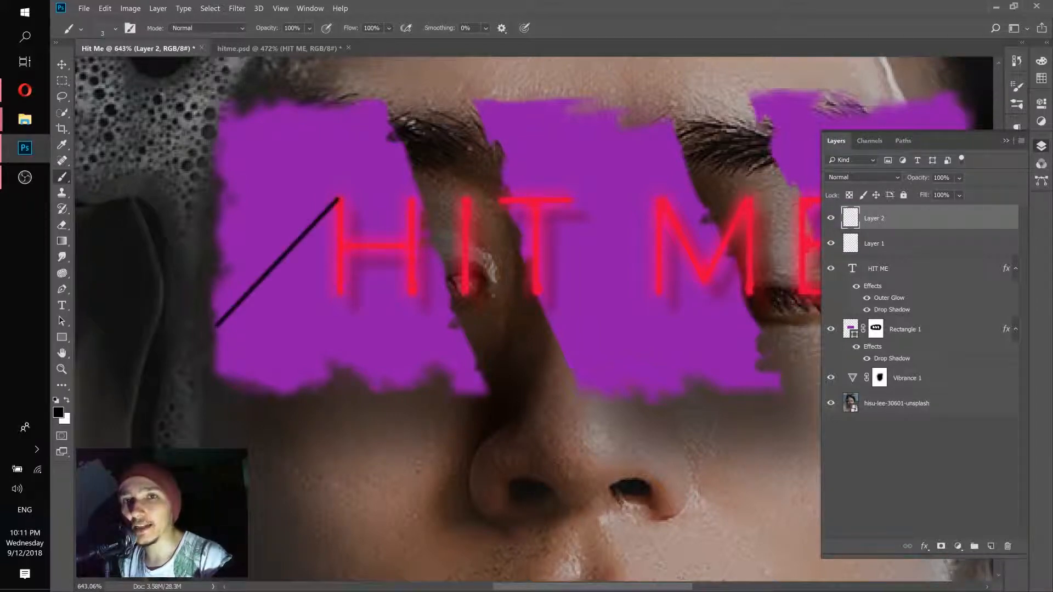
left_click(261, 49)
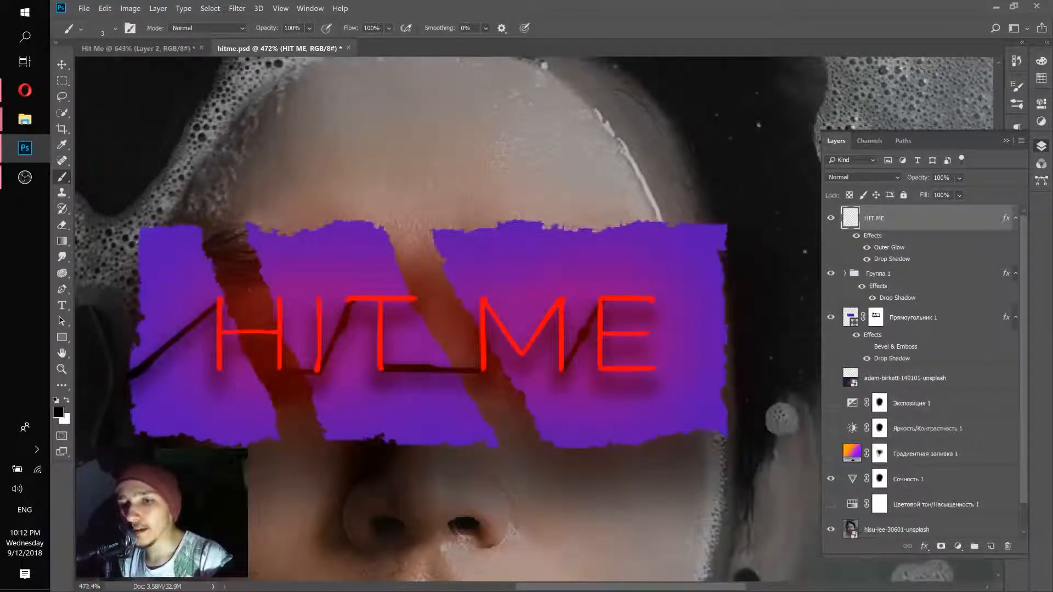
left_click(145, 52)
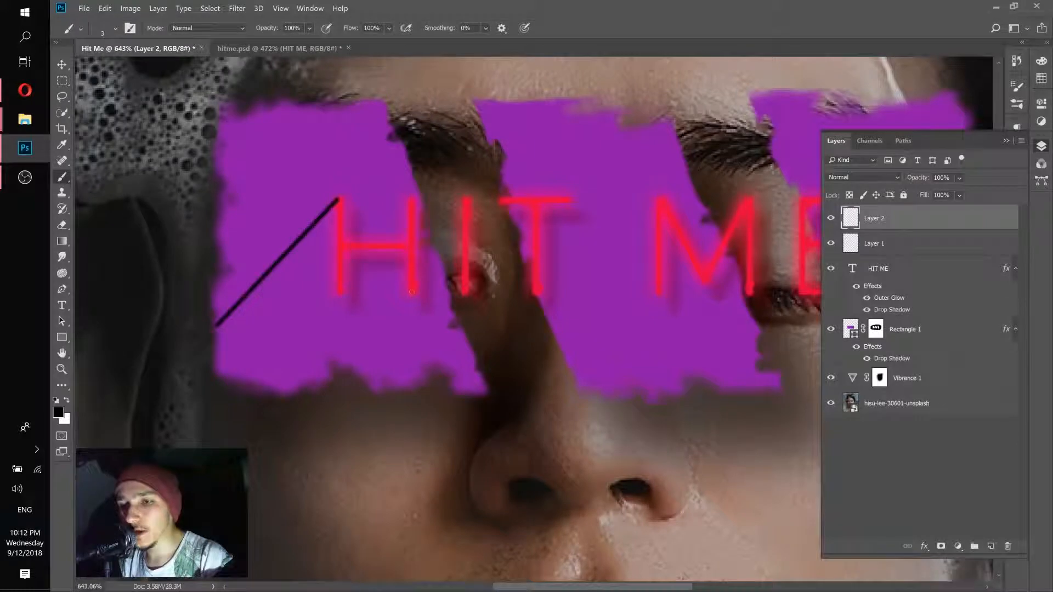
- Link the letters with straight black lines: H foot to I foot, up to the T's bar, T foot to M, and M foot to E's top
left_click_drag(412, 292, 467, 291)
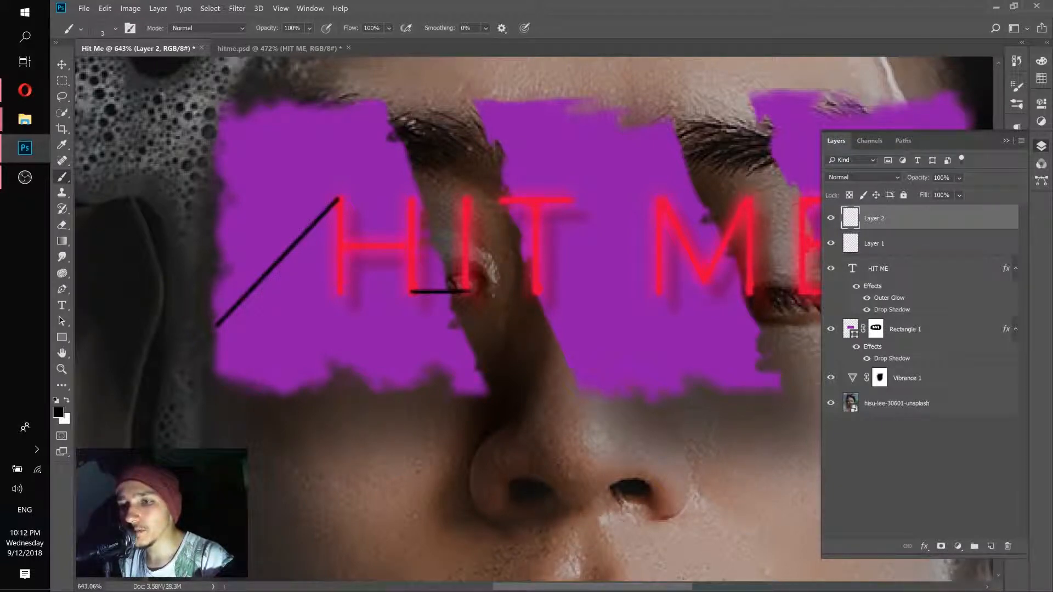
left_click(501, 201, "shift")
left_click_drag(586, 285, 456, 291)
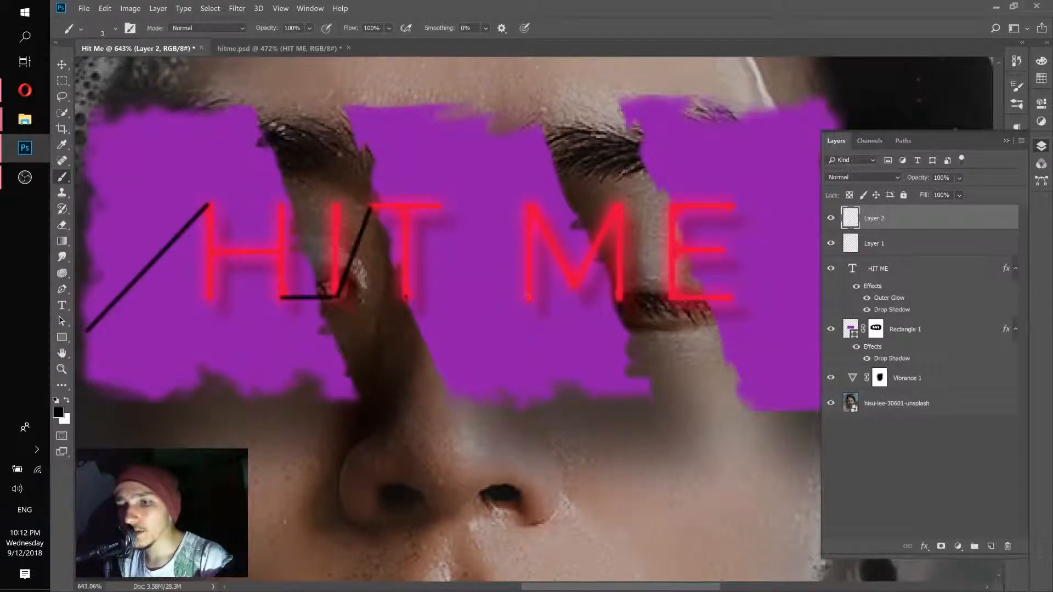
left_click(528, 297, "shift")
mouse_move(608, 287)
left_mouse_down()
mouse_move(422, 298)
mouse_move(491, 218)
left_mouse_up()
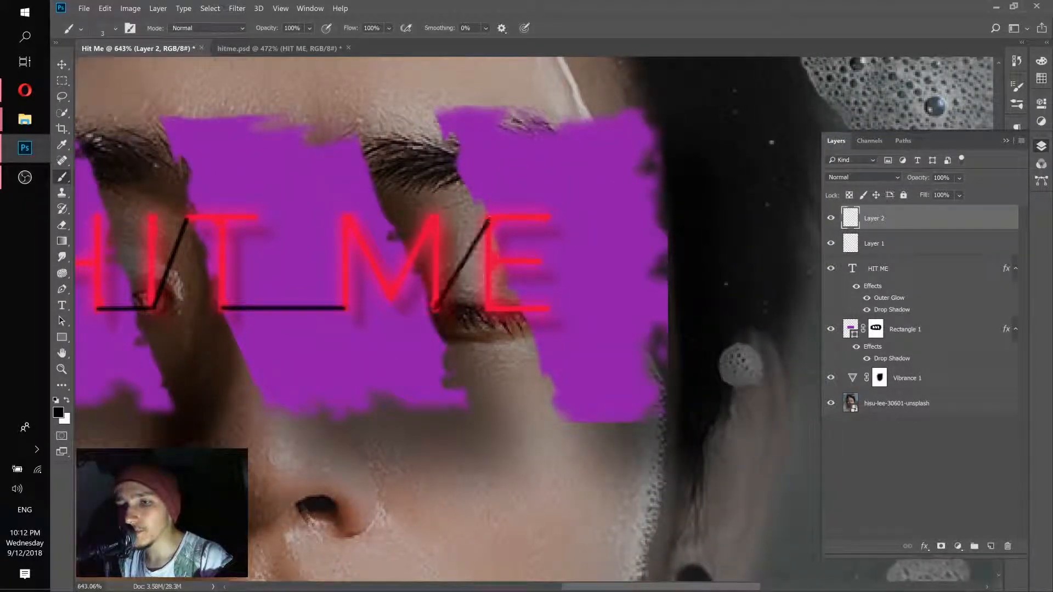
- Consult hitme.psd and paint a straight black line from the E's lower bar down to the purple strip's right edge
left_click(291, 46)
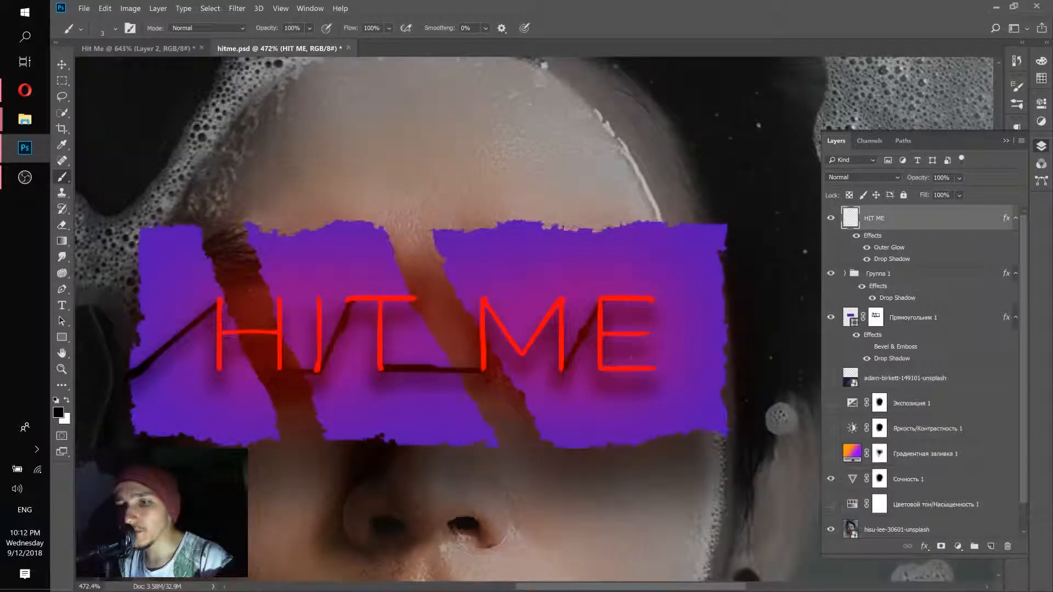
left_click(164, 48)
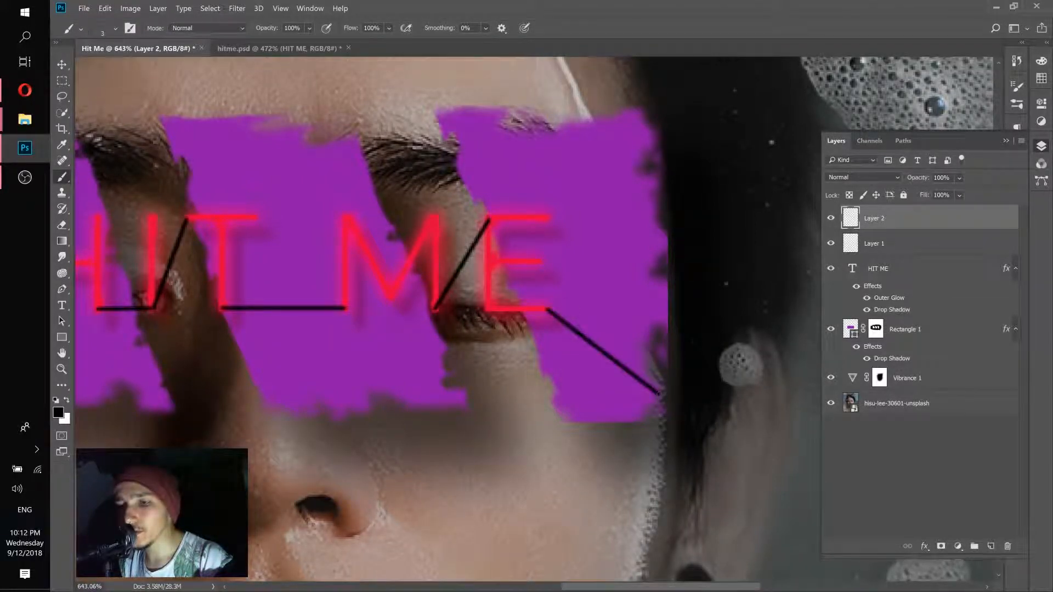
scroll(546, 289, "down", 5)
scroll(448, 284, "up", 2)
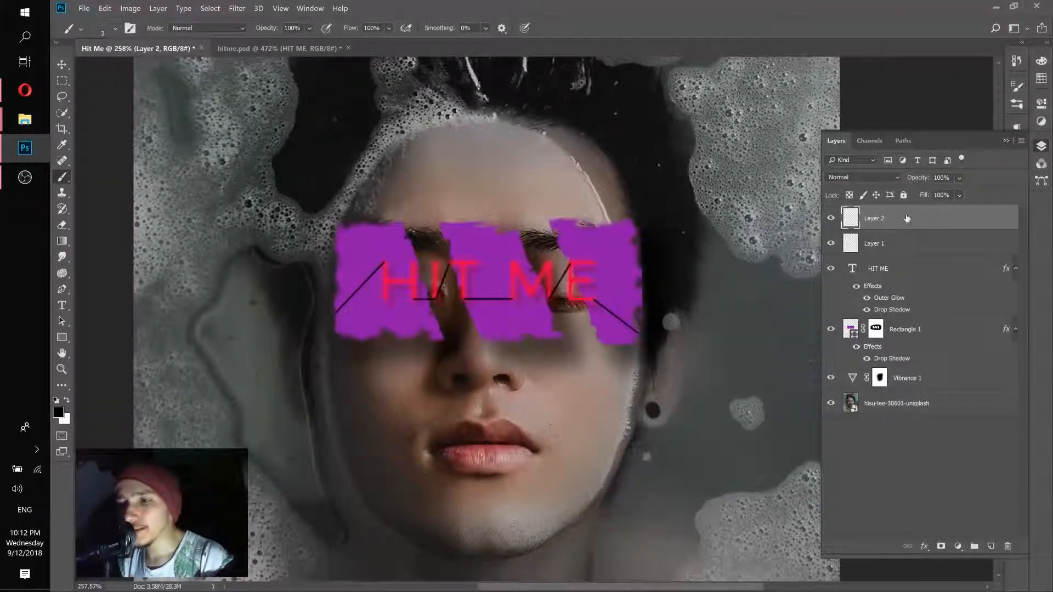
- Rename Layer 2 as "black lines"
double_click(878, 218)
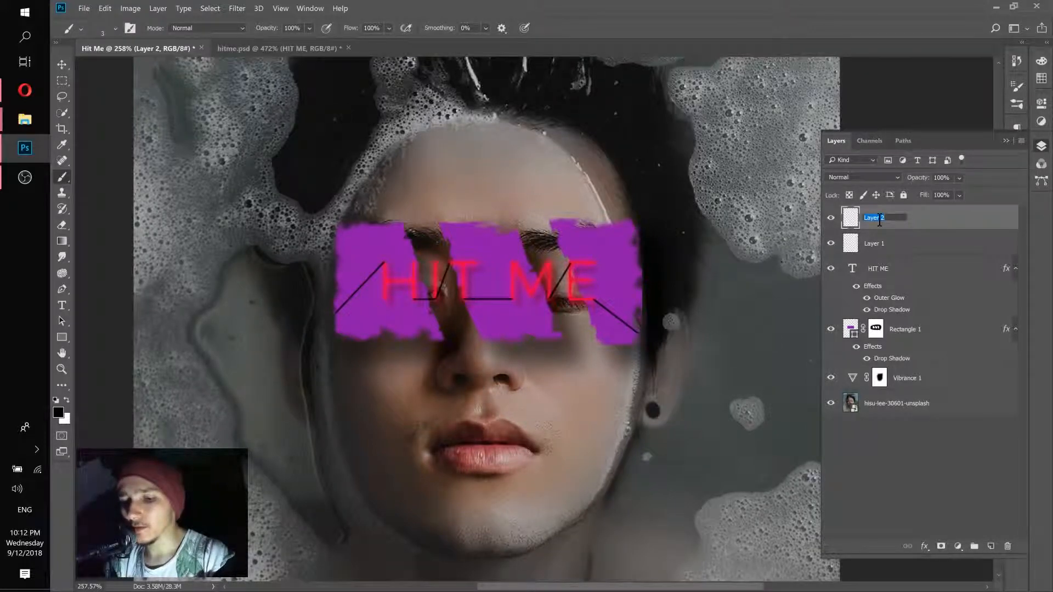
type("black line")
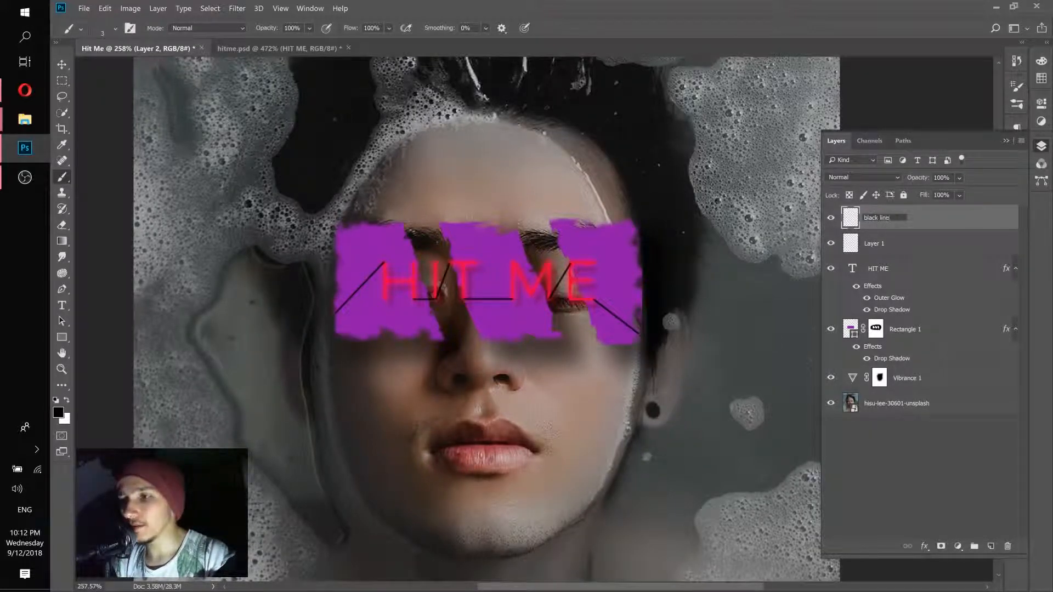
type("s")
key("Return")
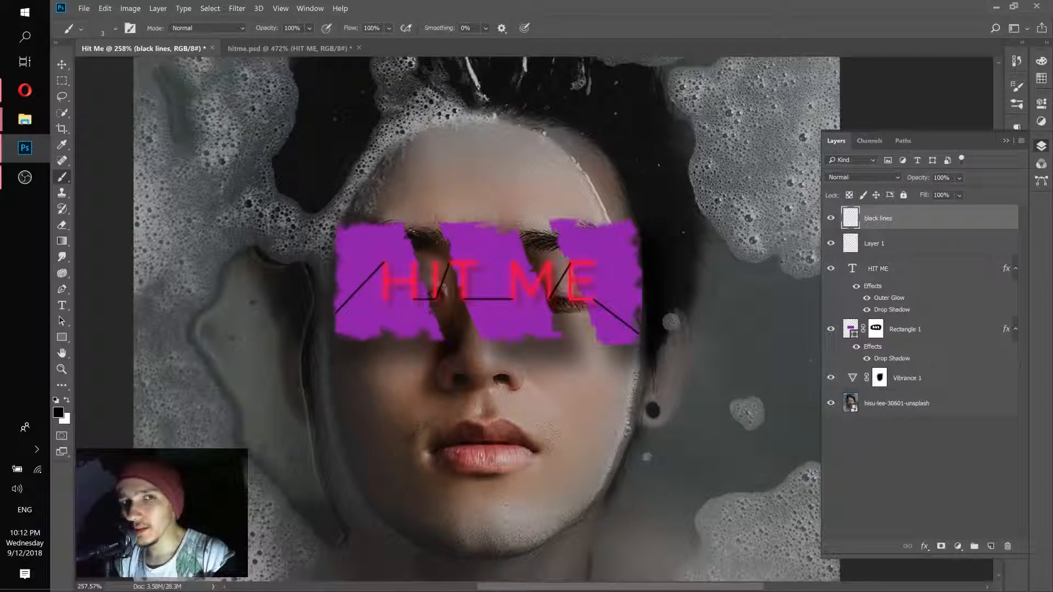
- Move the black lines layer beneath the HIT ME text layer, directly above Rectangle 1
left_click_drag(900, 220, 910, 308)
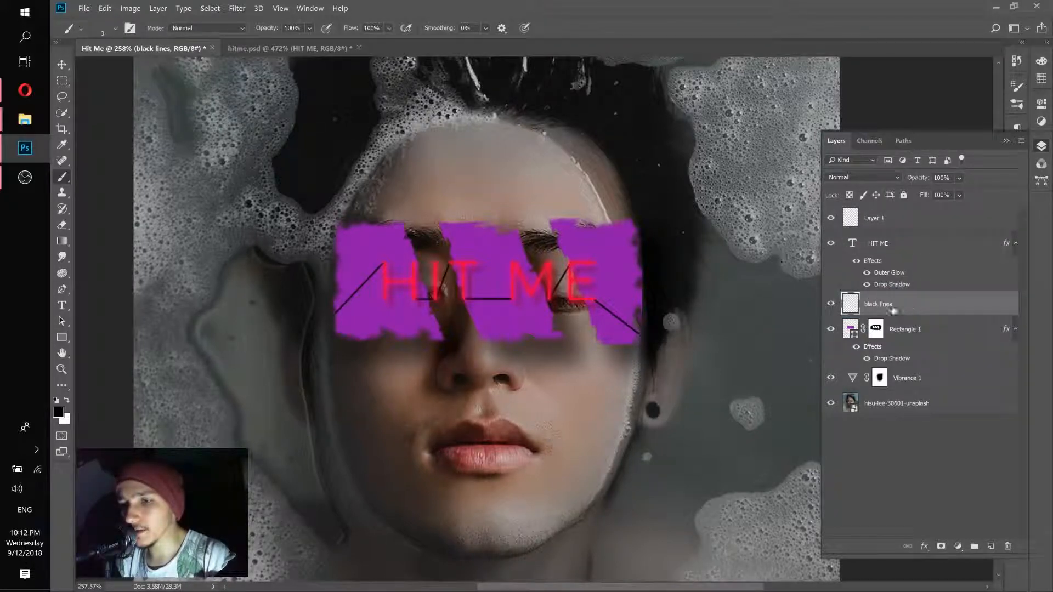
scroll(421, 300, "up", 3)
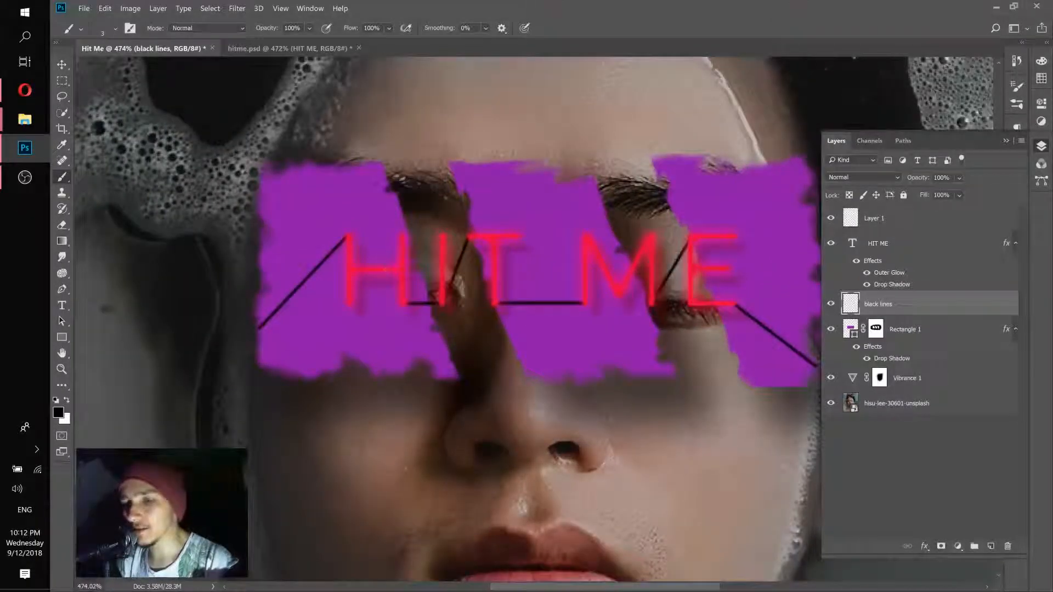
scroll(242, 291, "up", 4)
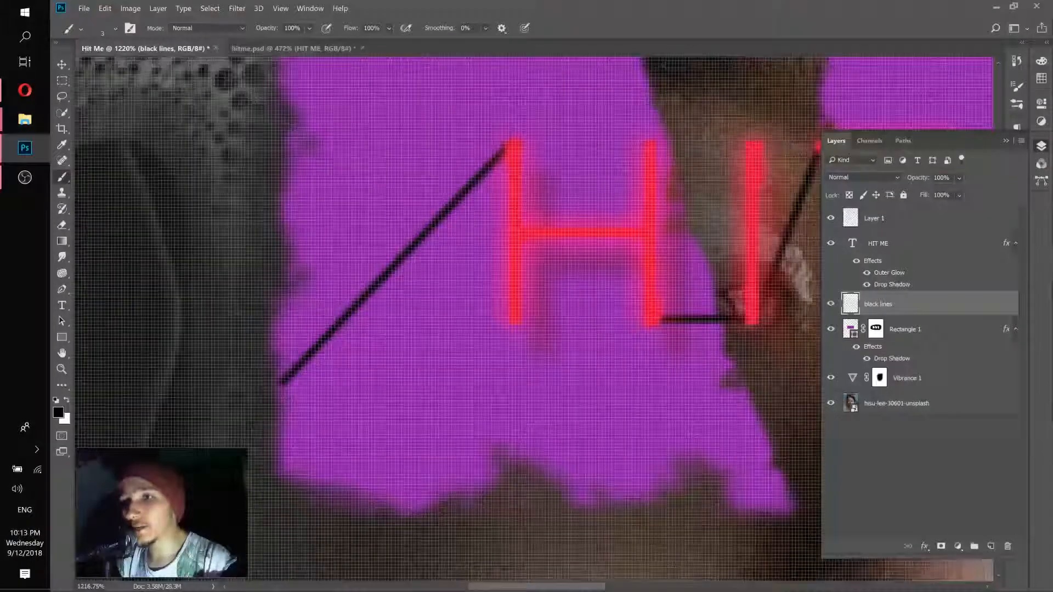
- Consult the line ends in hitme.psd and thicken both ends of the black line joining the purple strip's left edge to the H
left_click(261, 50)
scroll(211, 357, "up", 8)
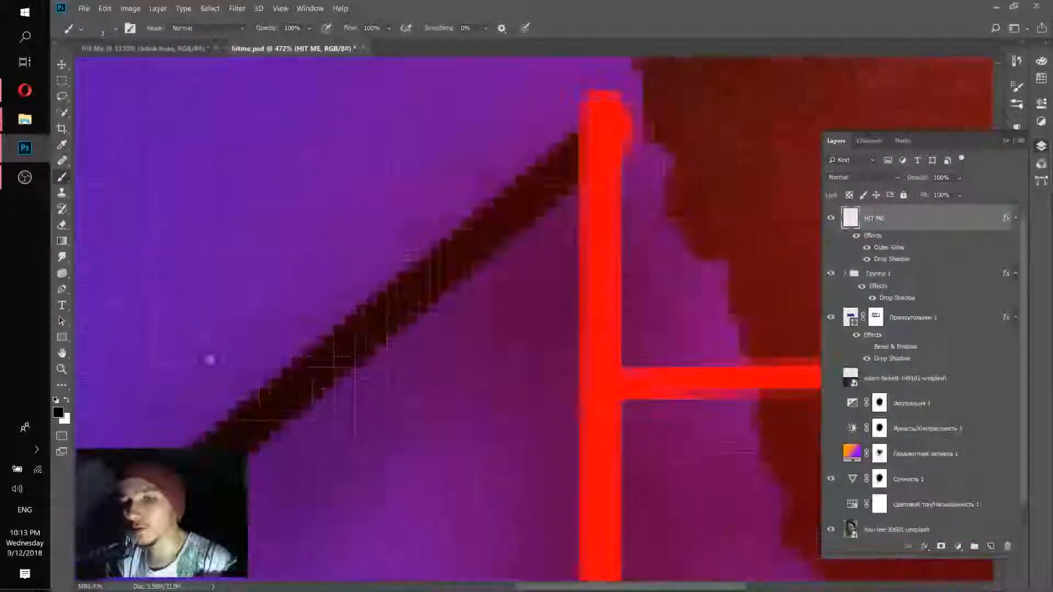
scroll(447, 247, "down", 8)
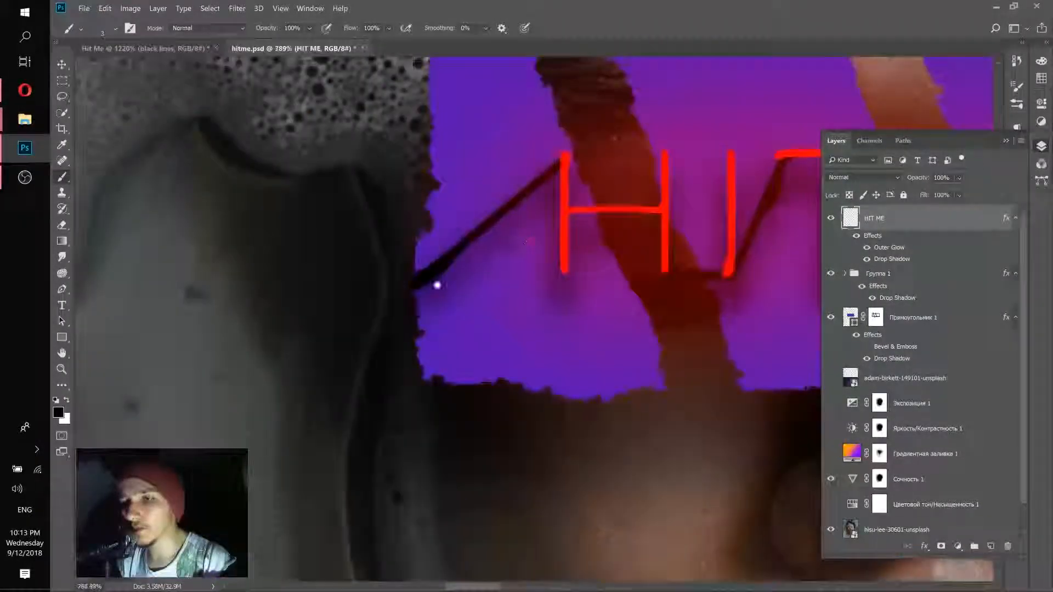
scroll(577, 280, "up", 3)
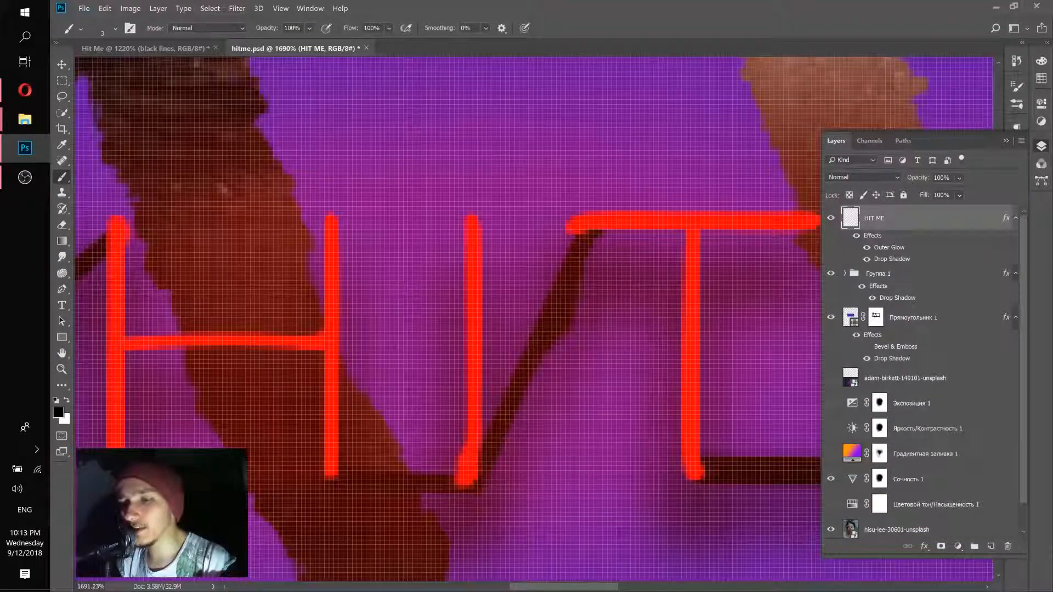
left_click_drag(590, 428, 254, 345)
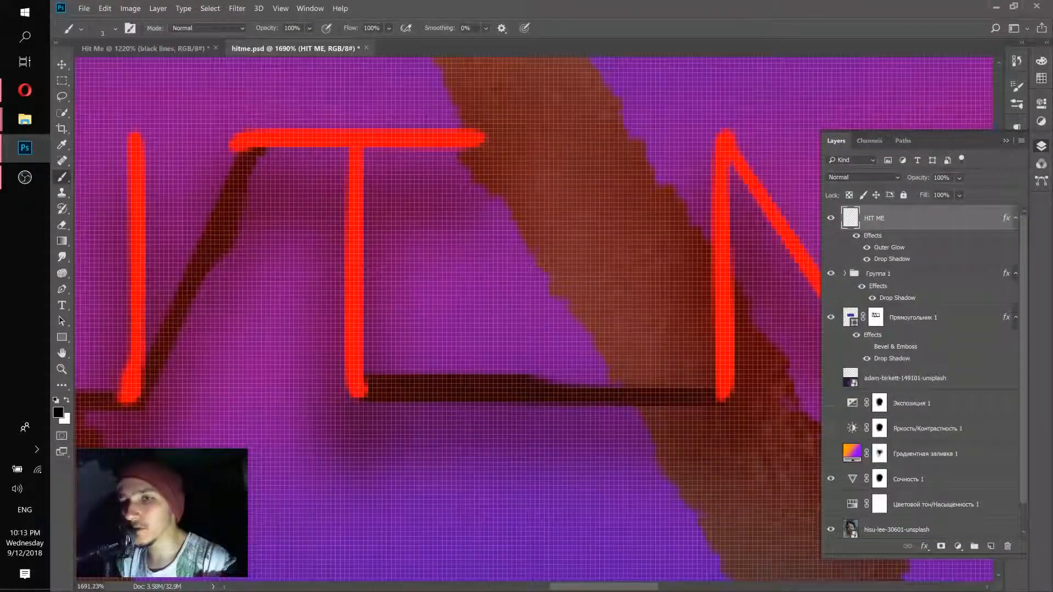
left_click(195, 51)
scroll(318, 348, "up", 5)
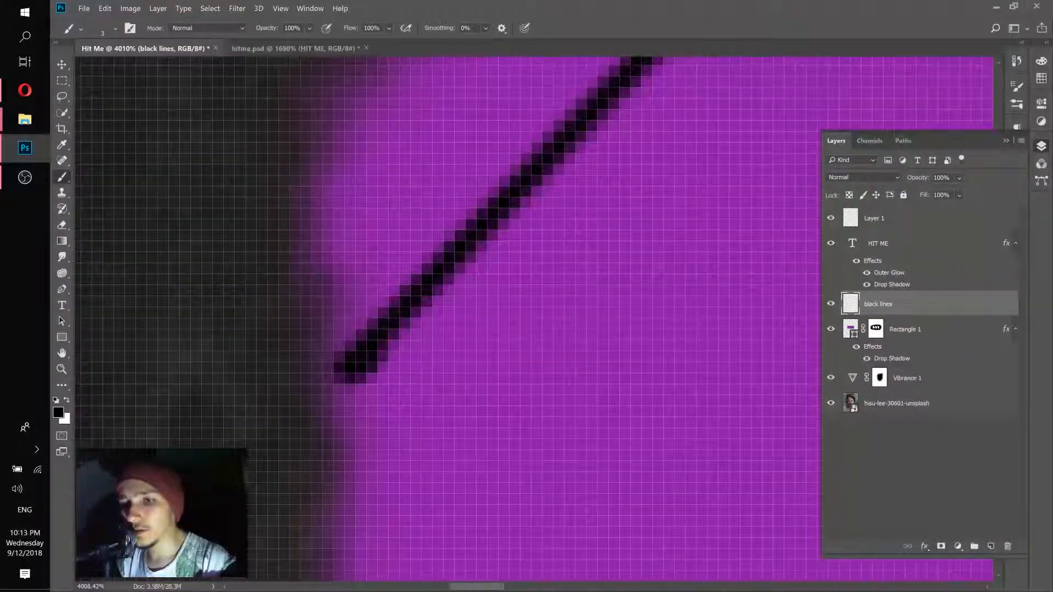
scroll(546, 213, "down", 4)
left_click_drag(547, 214, 253, 465)
left_click_drag(440, 272, 470, 271)
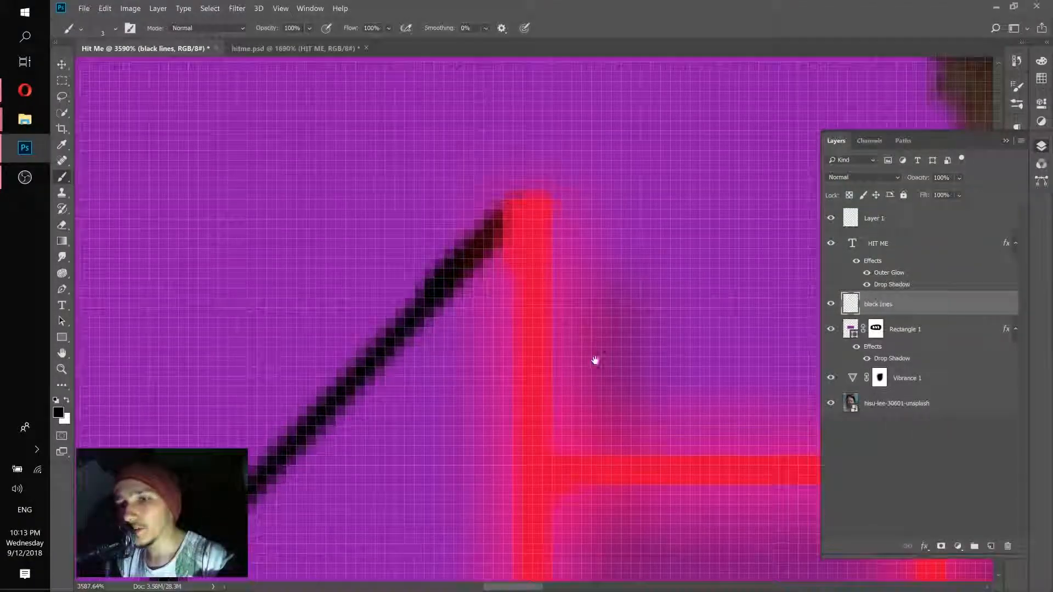
left_click_drag(595, 360, 513, 294)
- Thicken the H end of the short horizontal black line between the H and the I
scroll(529, 319, "down", 5)
scroll(529, 321, "up", 5)
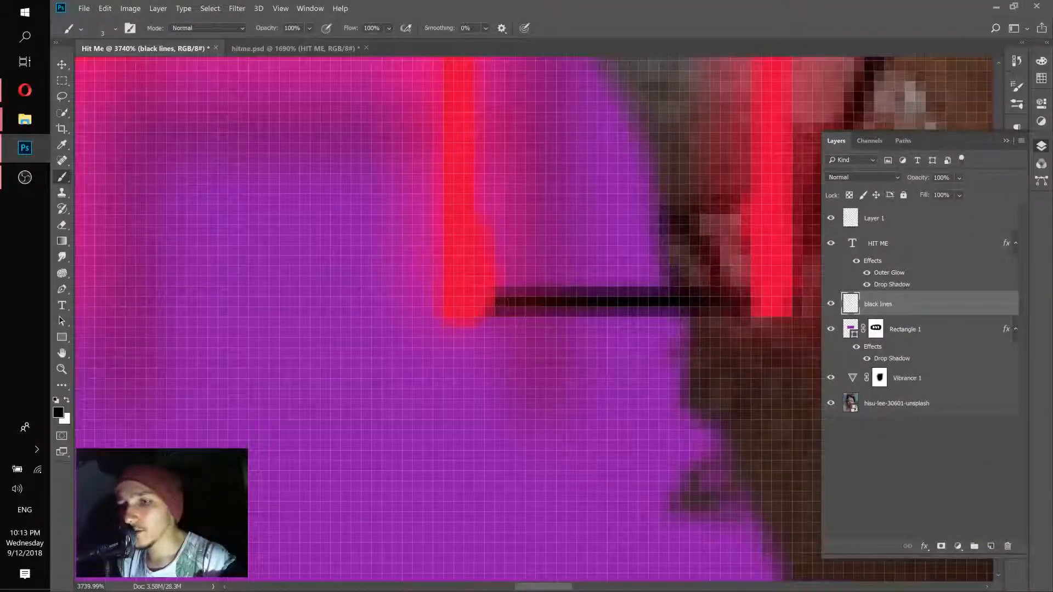
left_click_drag(519, 301, 572, 302)
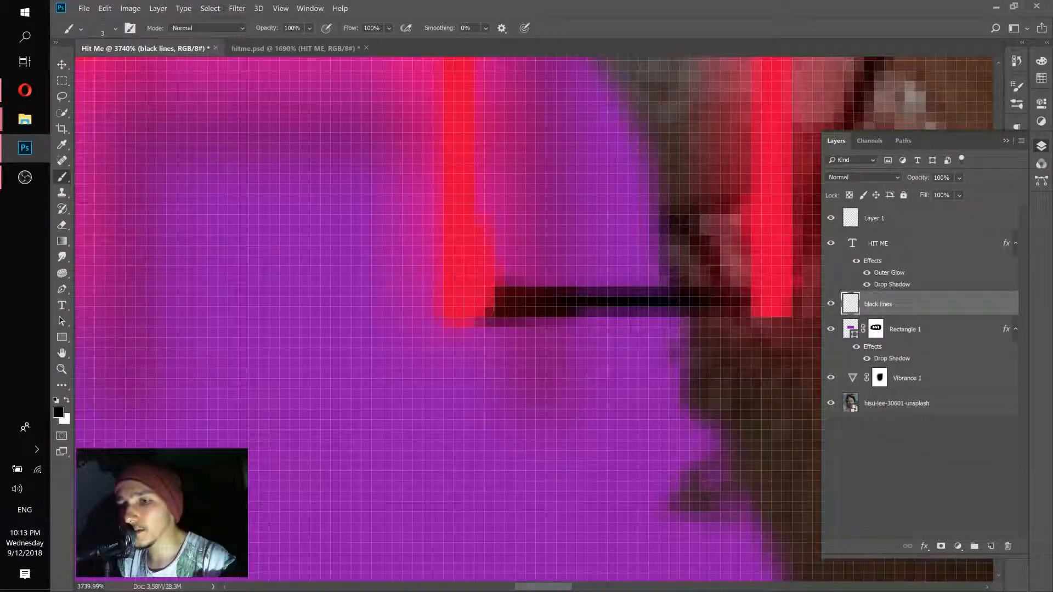
scroll(573, 303, "down", 7)
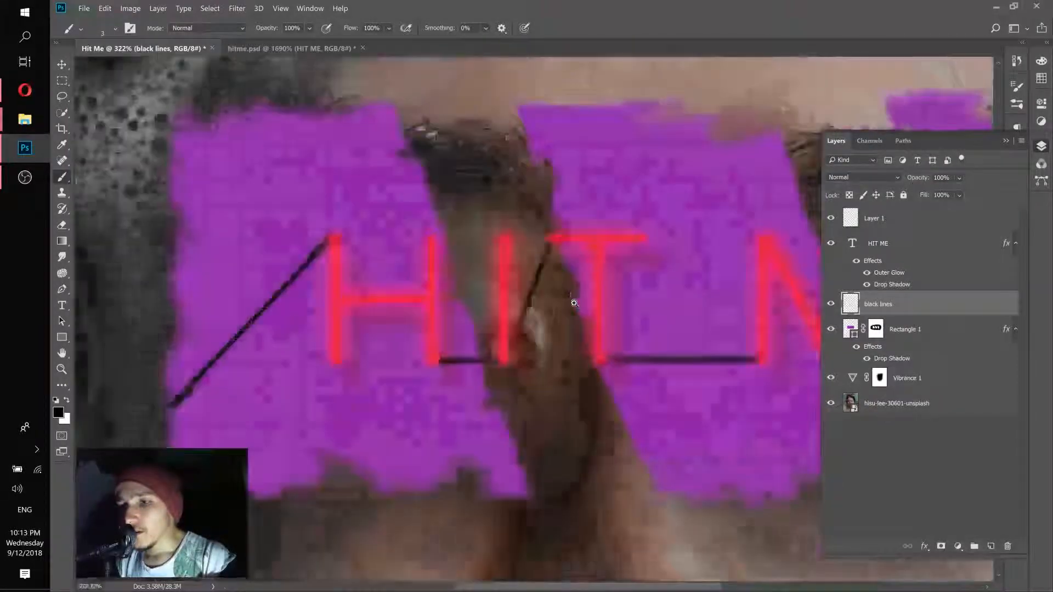
- Thicken both ends of the horizontal black line between the foot of the T and the foot of the M
scroll(573, 303, "up", 6)
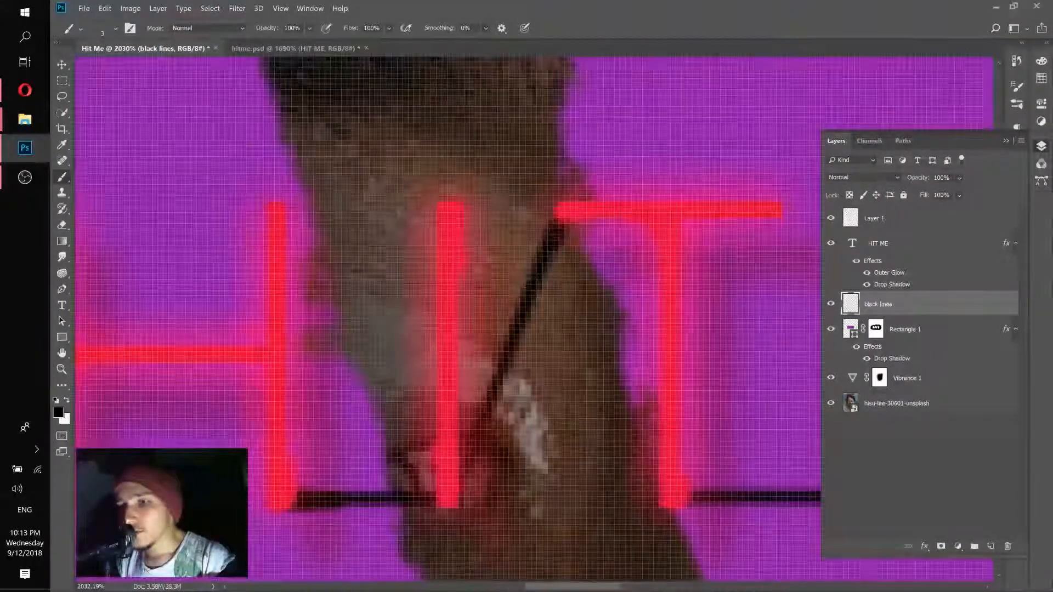
scroll(609, 290, "down", 4)
left_click_drag(618, 340, 407, 321)
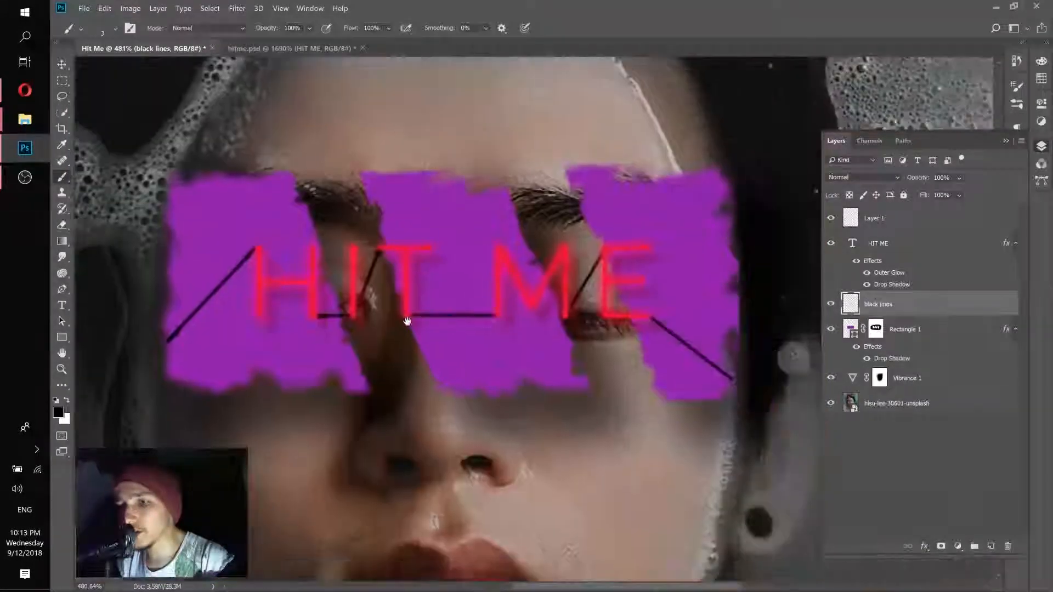
scroll(407, 320, "up", 6)
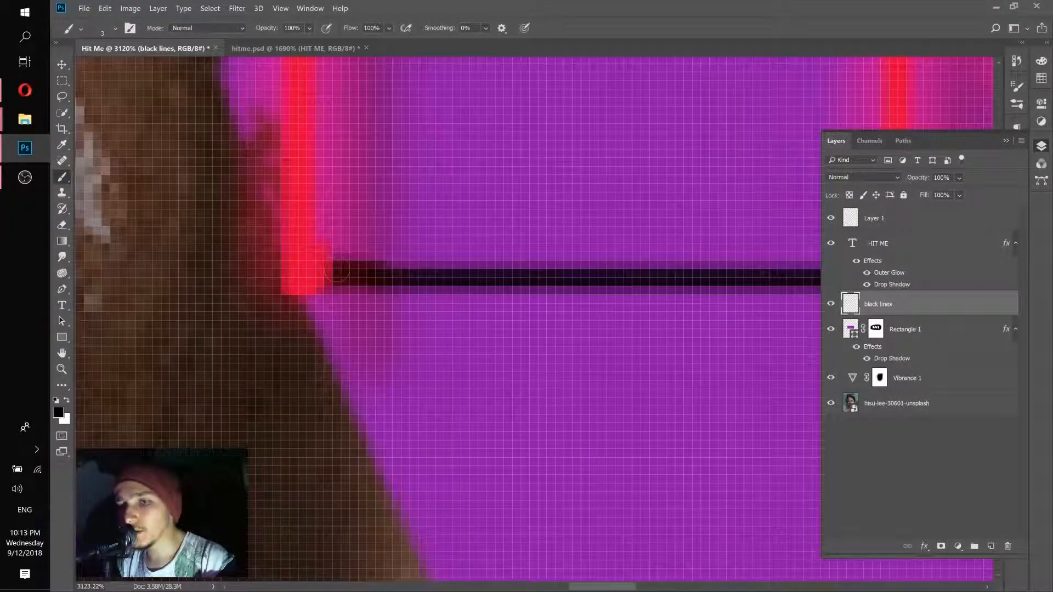
scroll(453, 267, "down", 6)
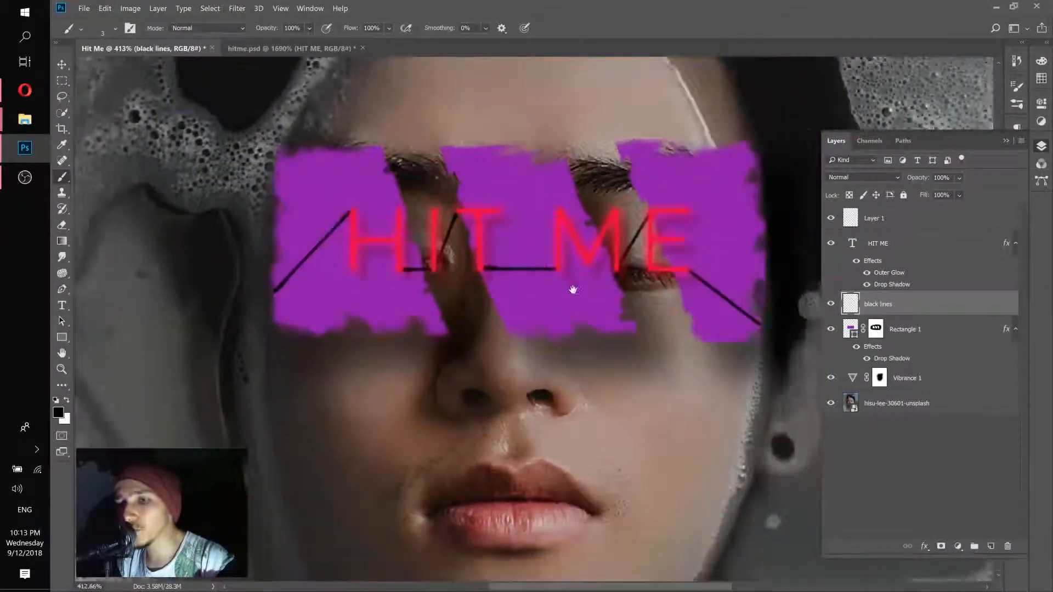
scroll(573, 290, "up", 4)
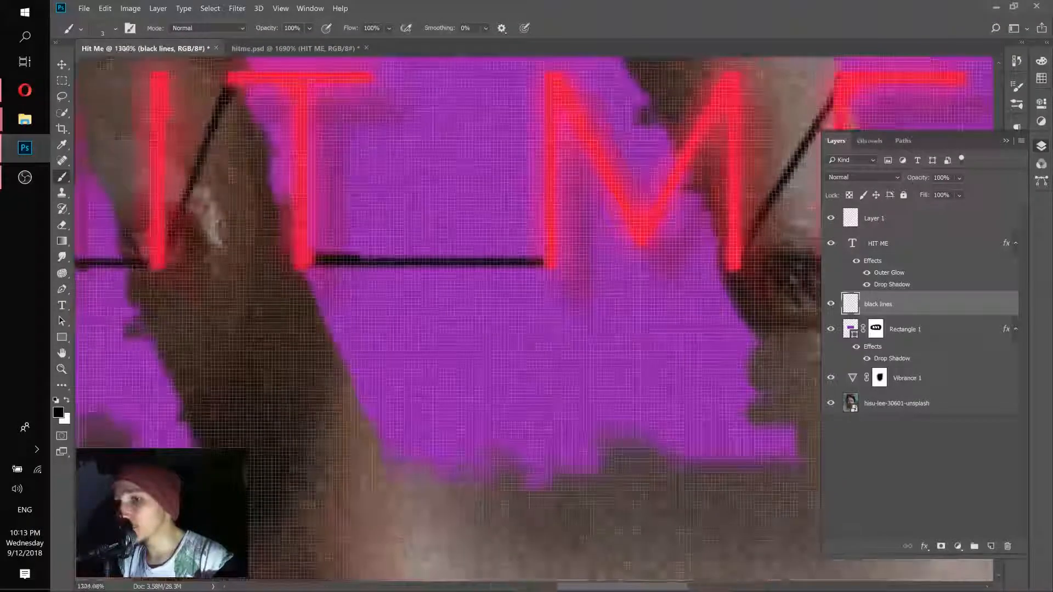
scroll(530, 255, "up", 3)
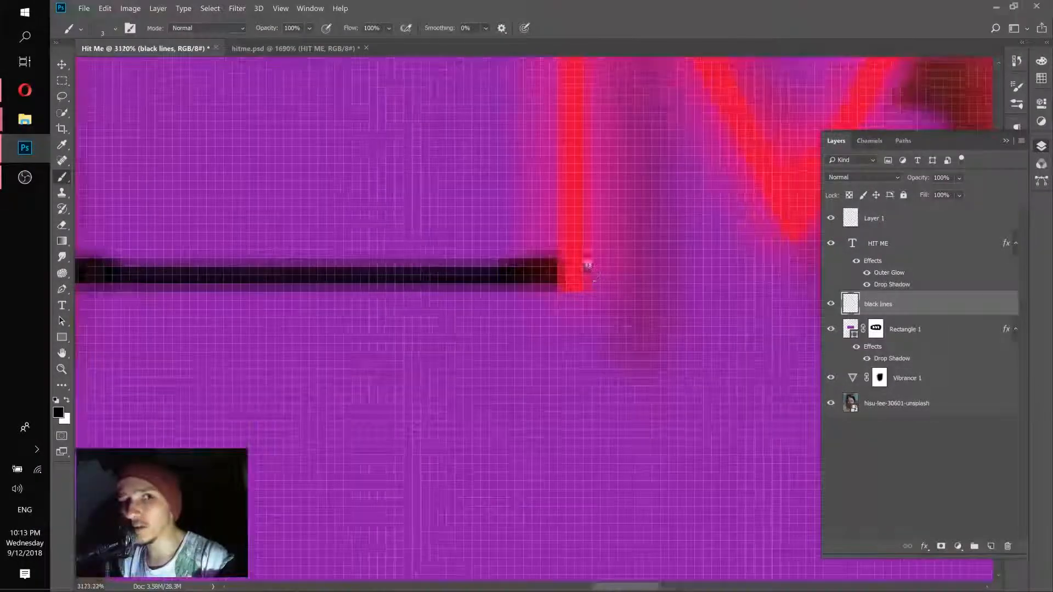
scroll(588, 267, "down", 4)
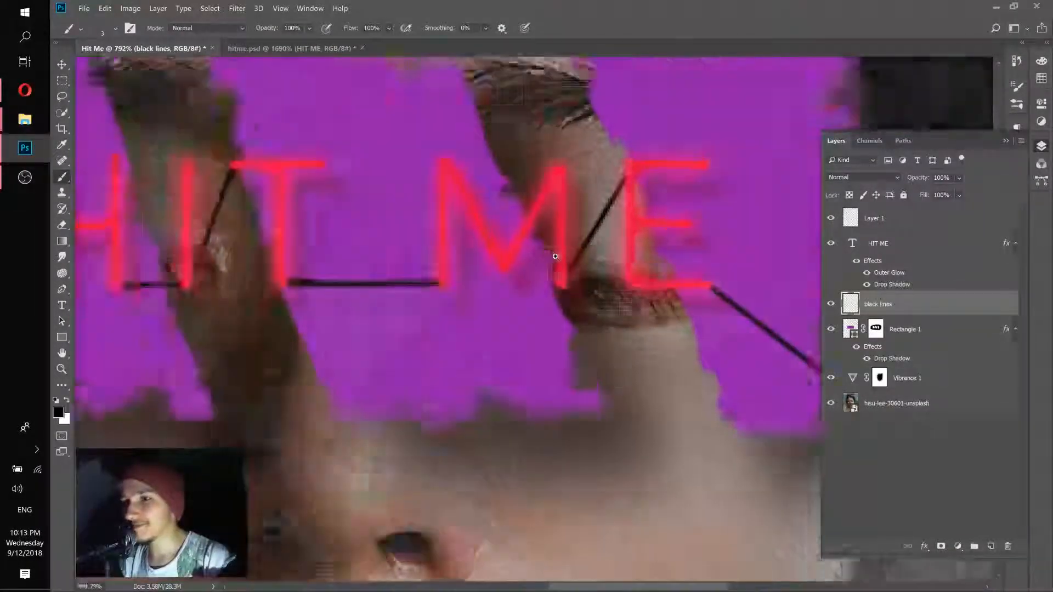
- Thicken the upper end of the diagonal black line between the M and the E, where it meets the E
scroll(555, 256, "up", 2)
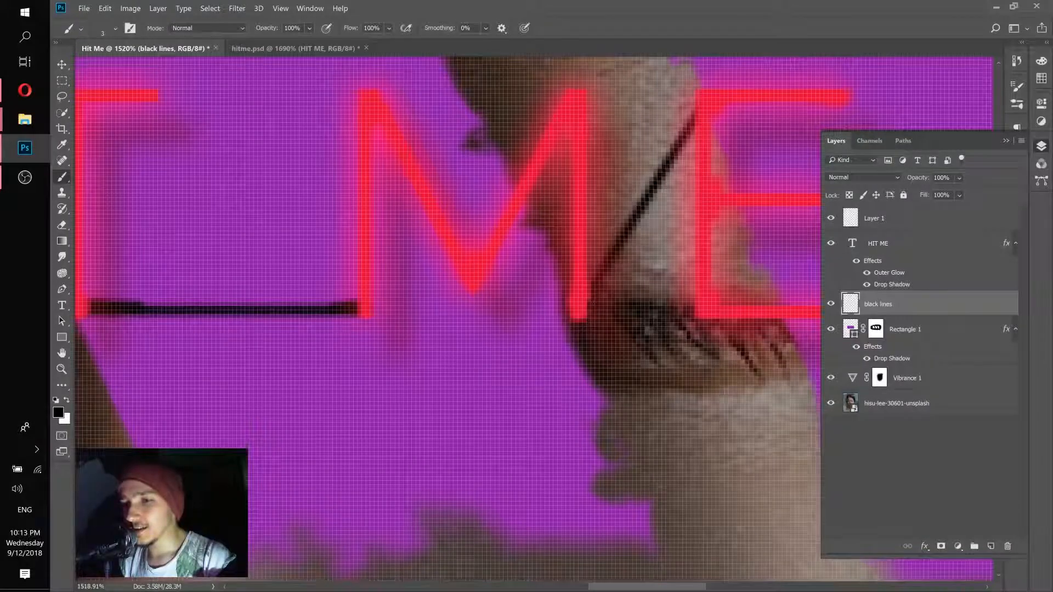
left_click_drag(662, 196, 510, 299)
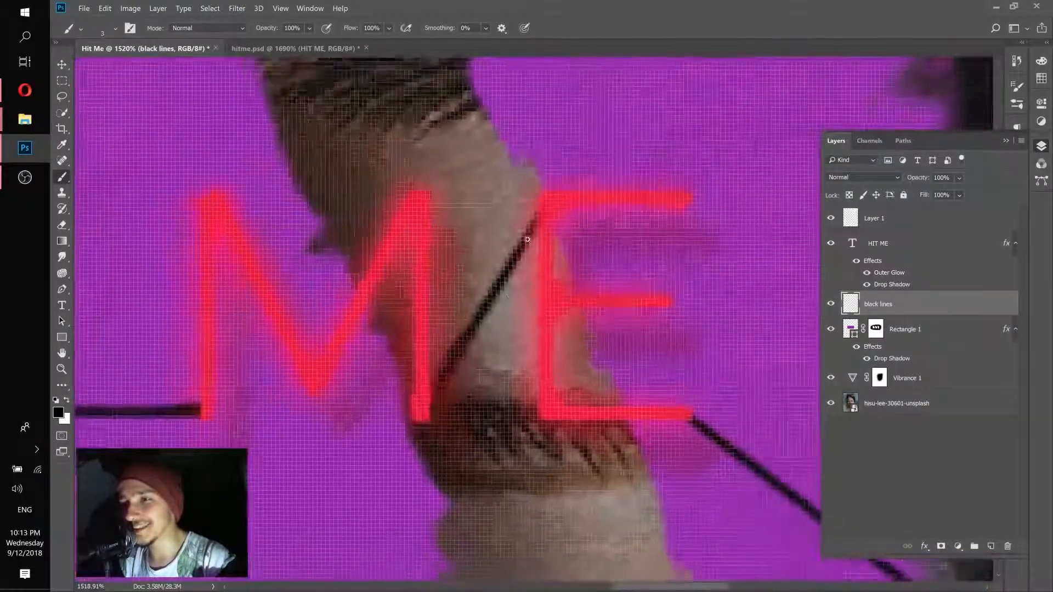
scroll(529, 235, "up", 1)
mouse_move(529, 220)
left_mouse_down()
mouse_move(536, 210)
mouse_move(511, 254)
left_mouse_up()
scroll(510, 257, "down", 5)
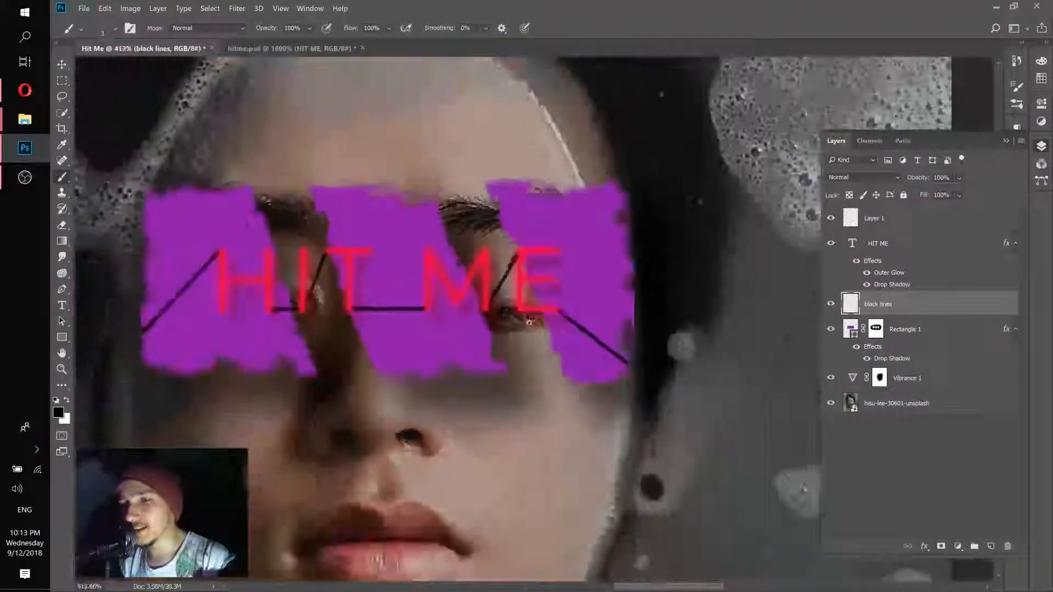
- Thicken the end of the last diagonal black line where it leaves the E's lower bar
scroll(539, 320, "up", 5)
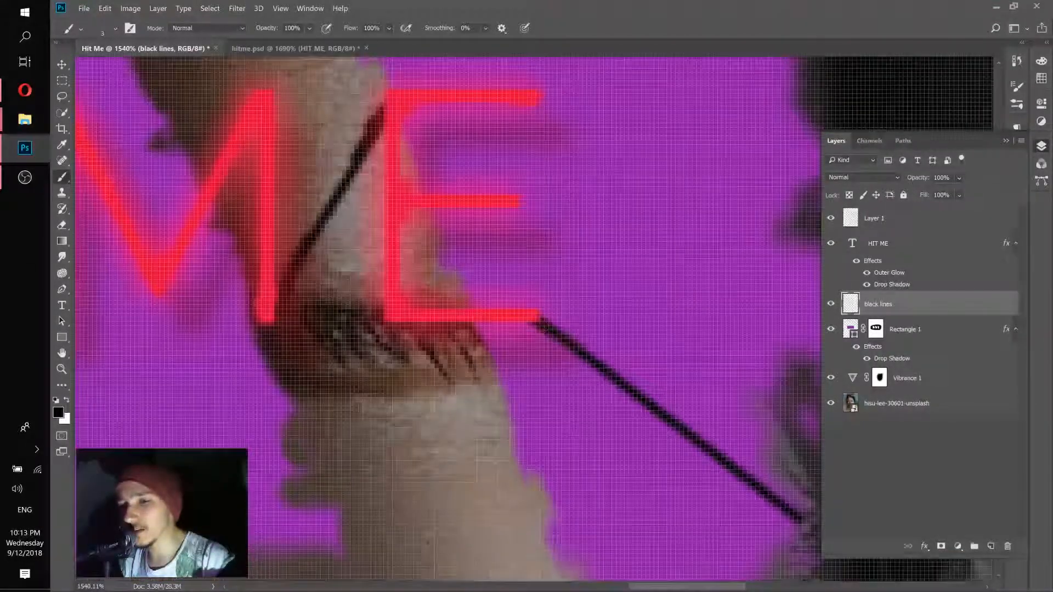
left_click_drag(552, 324, 542, 316)
scroll(581, 351, "down", 5)
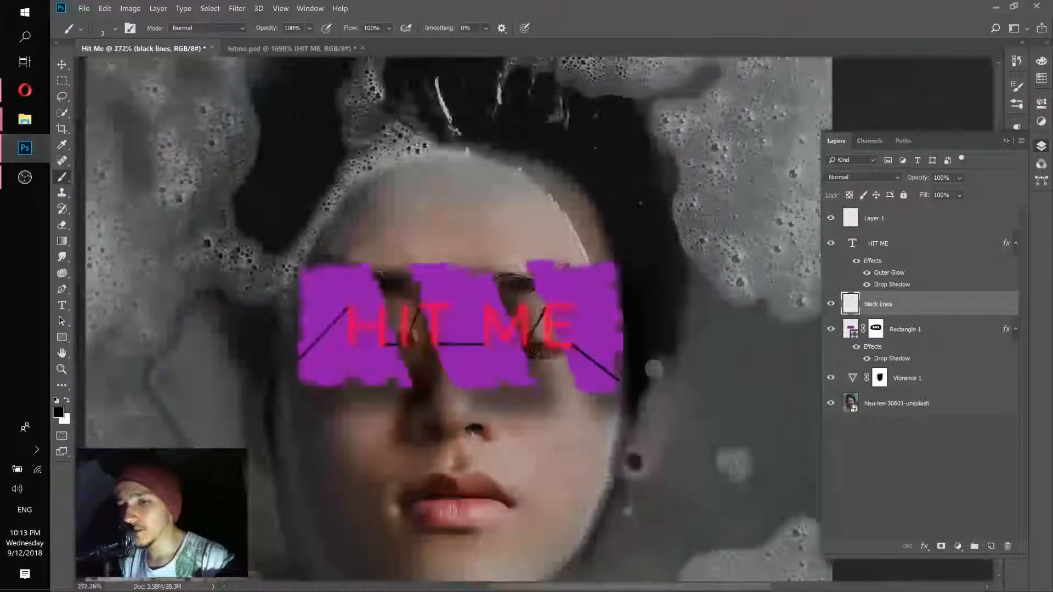
scroll(494, 337, "up", 4)
scroll(494, 337, "down", 2)
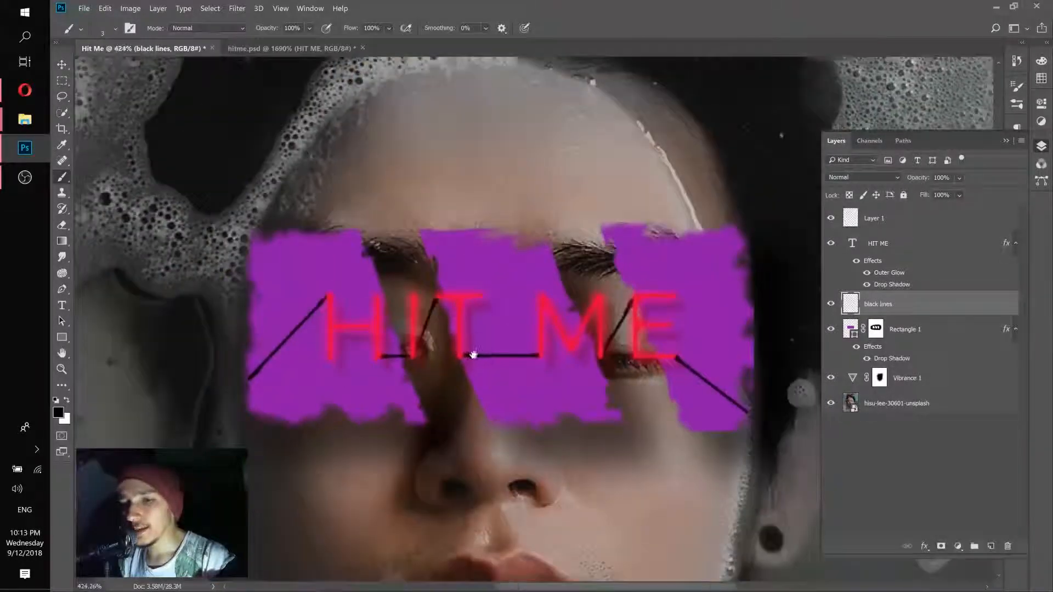
- Check the line shadows in hitme.psd and add a drop shadow in black (000000) to the black lines layer
left_click(312, 48)
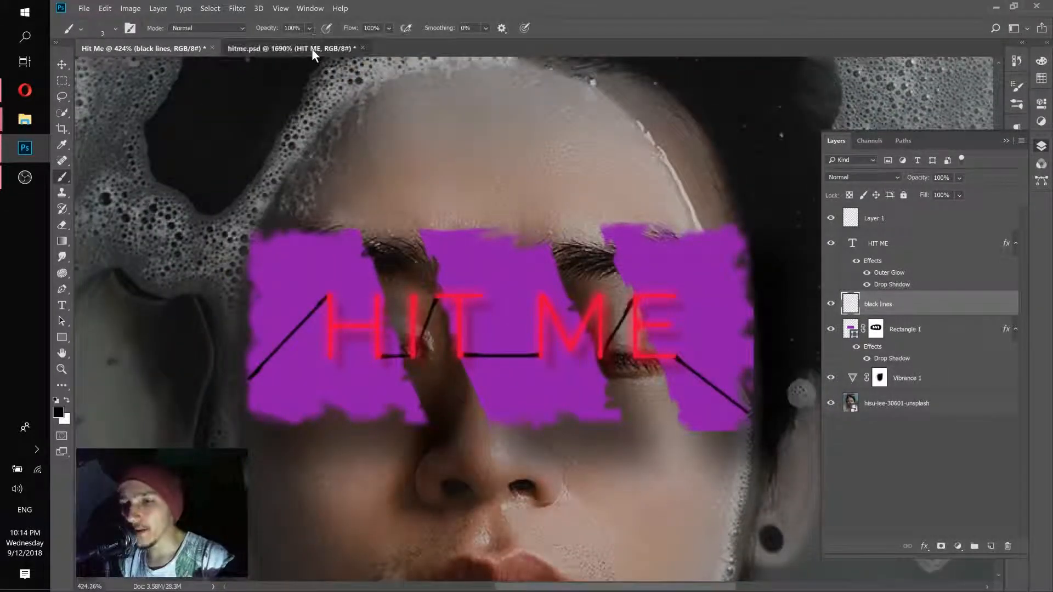
scroll(554, 337, "down", 5)
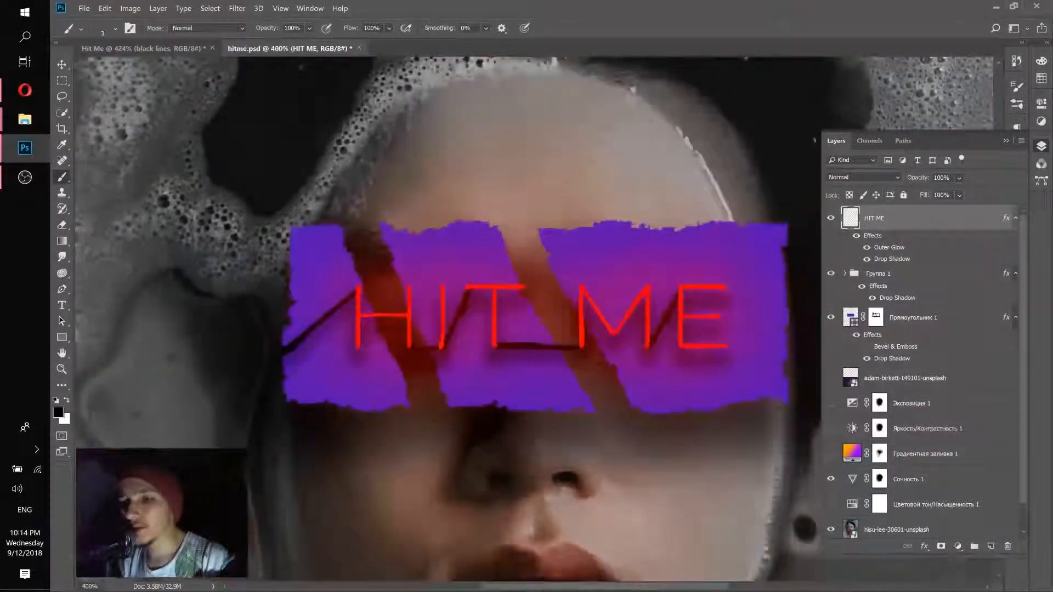
left_click(147, 49)
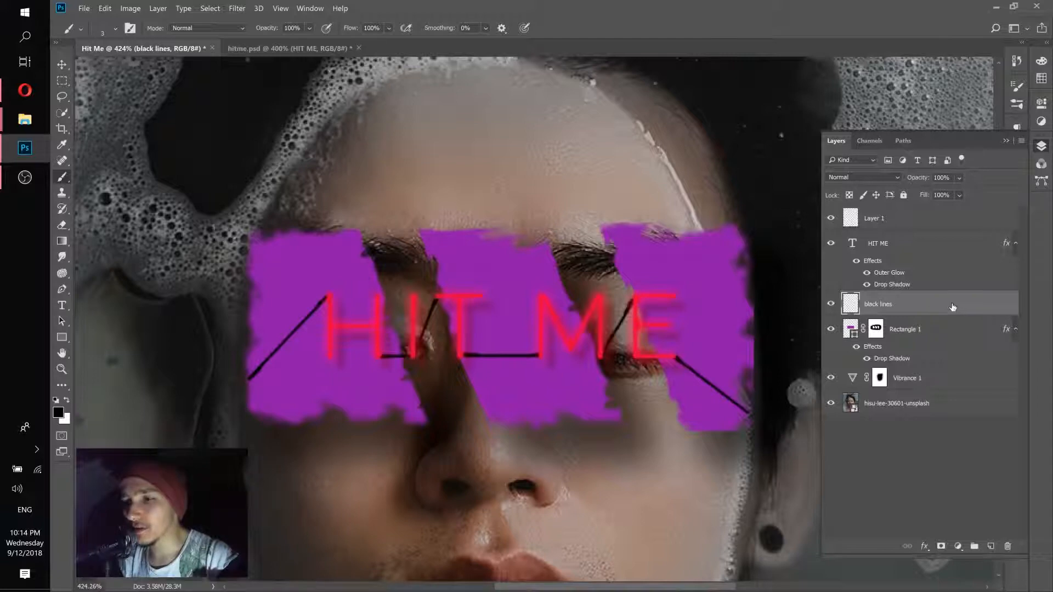
double_click(952, 306)
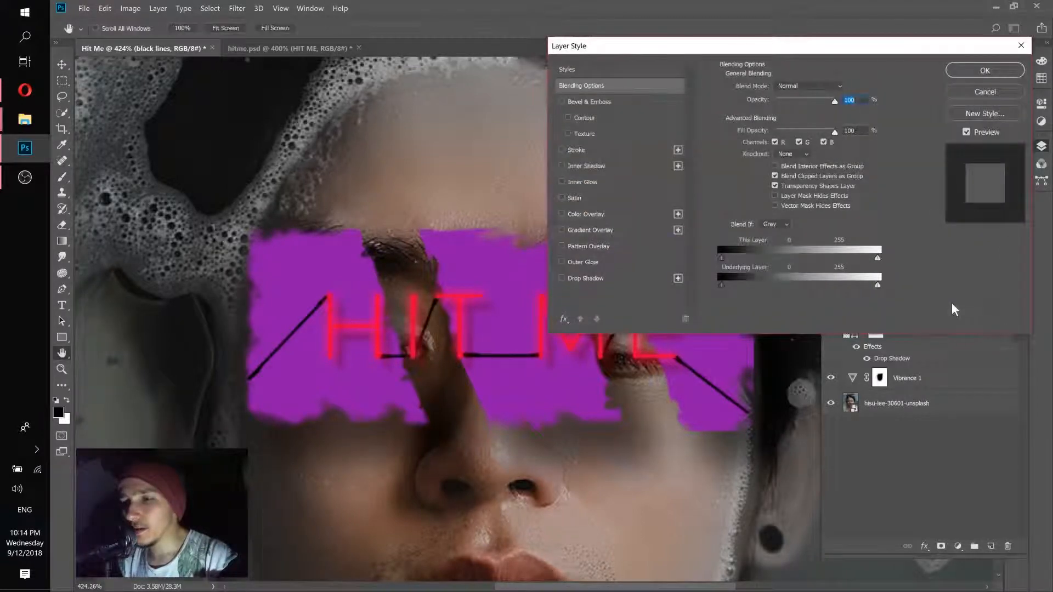
left_click(612, 272)
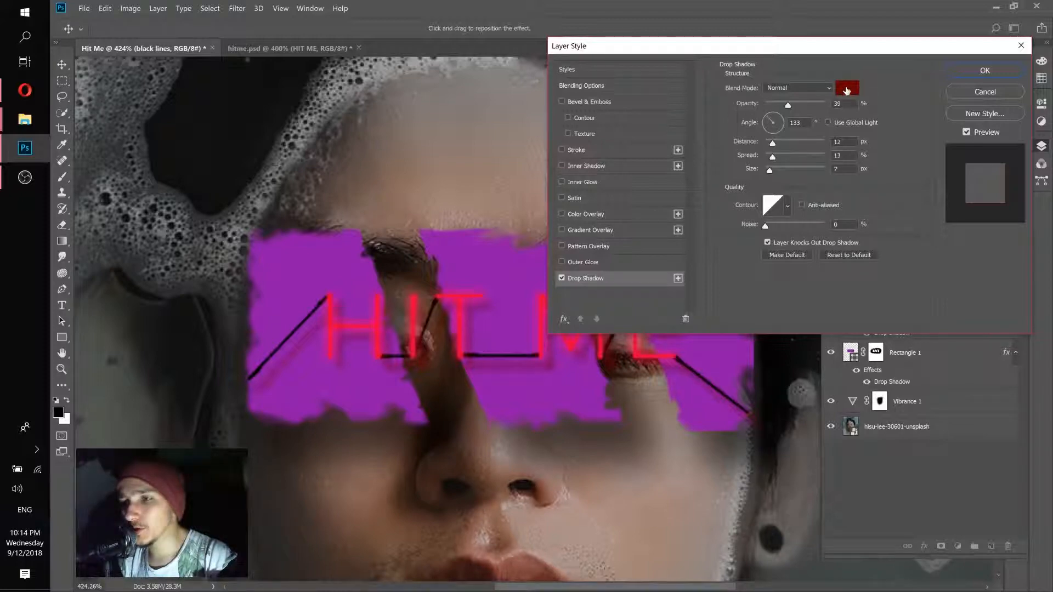
left_click(846, 90)
left_click_drag(833, 326, 687, 432)
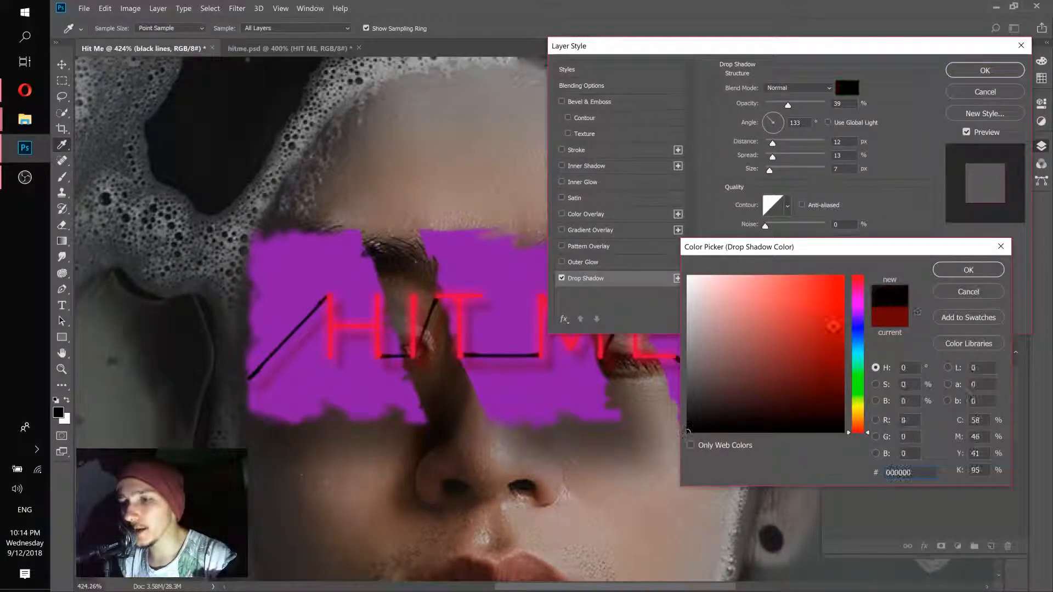
left_click(968, 269)
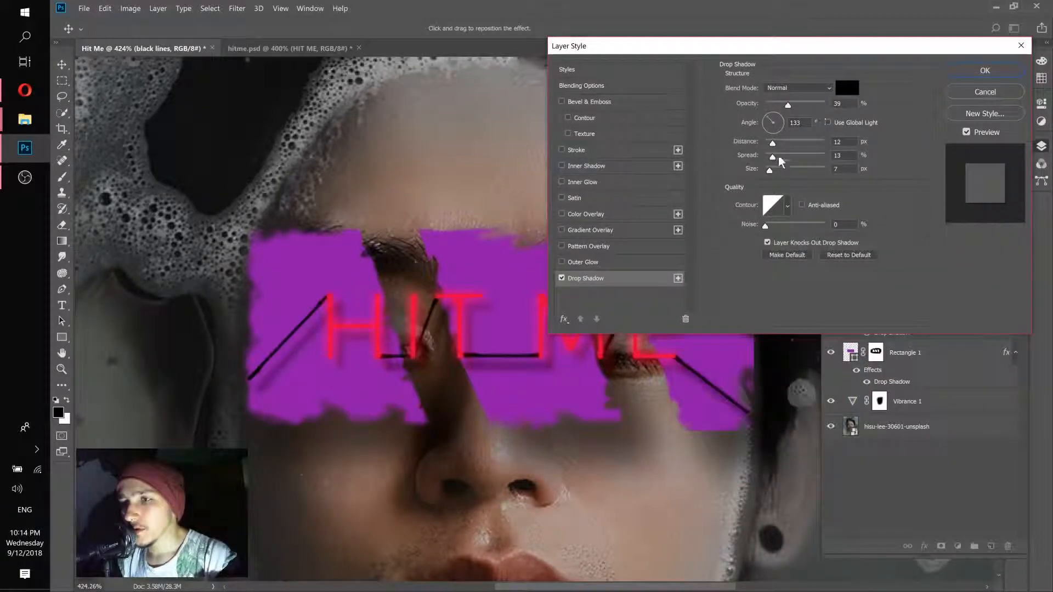
- Set the black lines layer's drop shadow to a 3 px distance and 9 px size, and apply it
left_click_drag(773, 143, 773, 174)
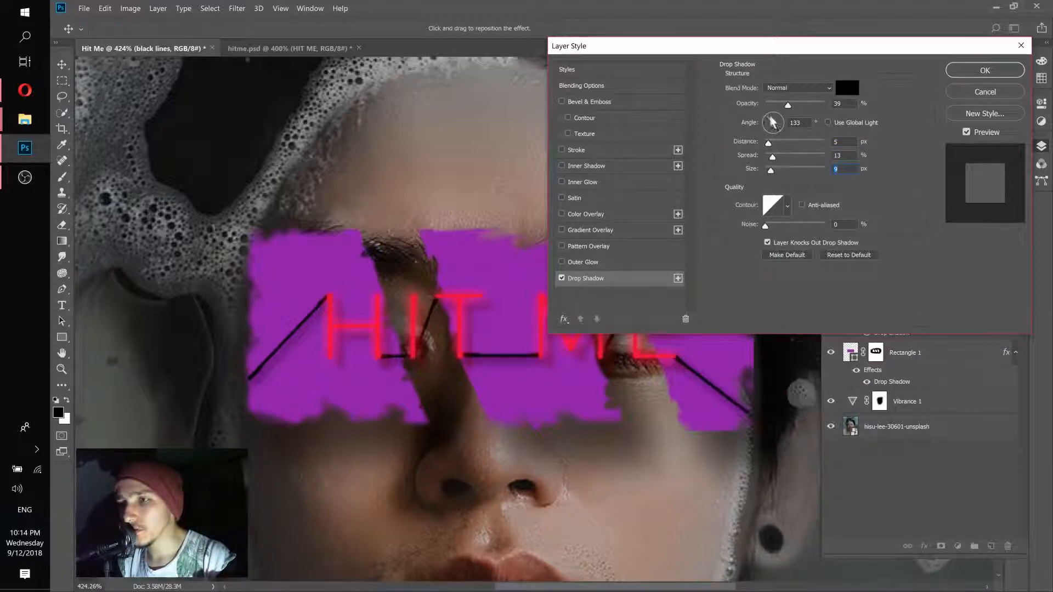
left_click_drag(836, 141, 827, 148)
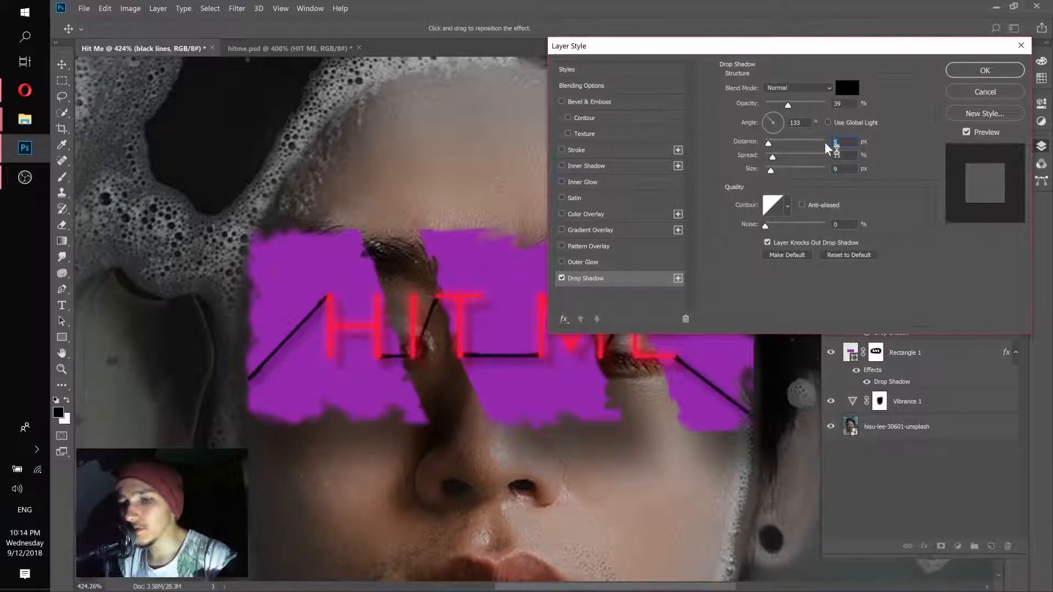
type("4")
key("Tab")
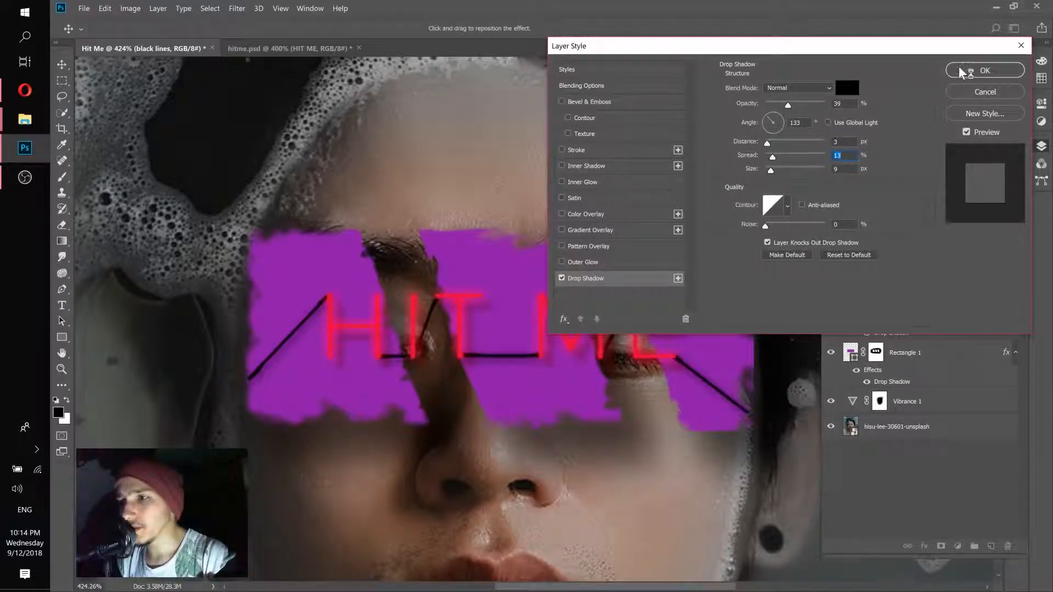
left_click(983, 70)
- Compare the overall look of the Hit Me poster with the whole image in hitme.psd
key("b")
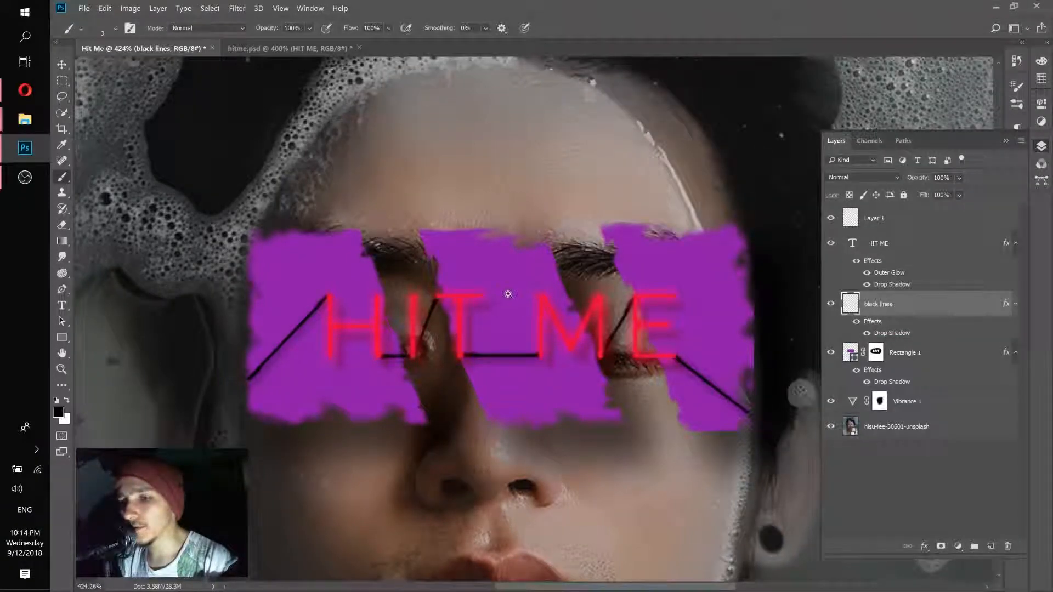
scroll(531, 293, "down", 4)
scroll(522, 300, "down", 2)
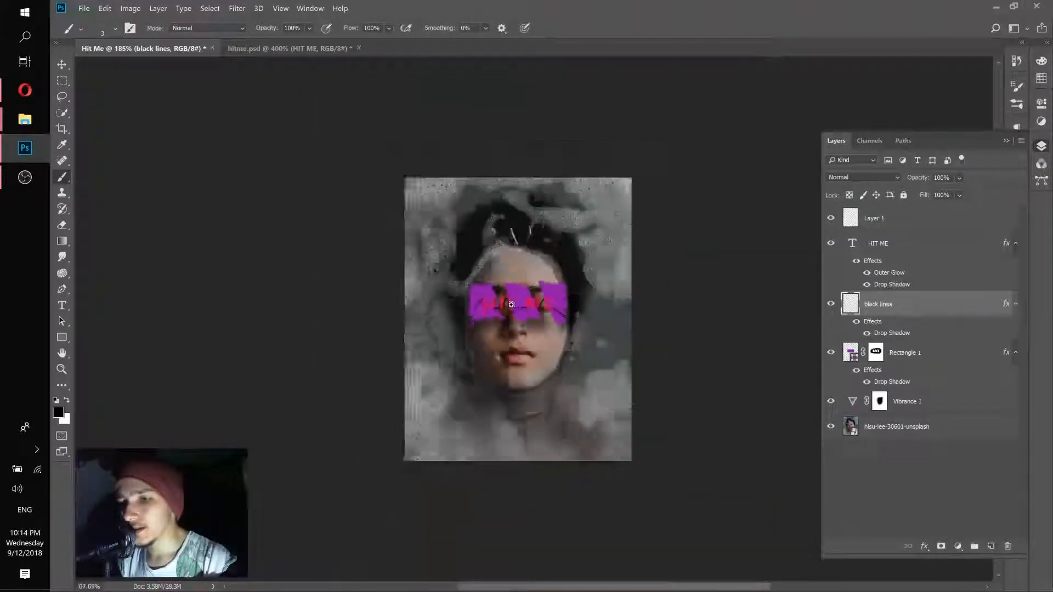
scroll(521, 307, "up", 4)
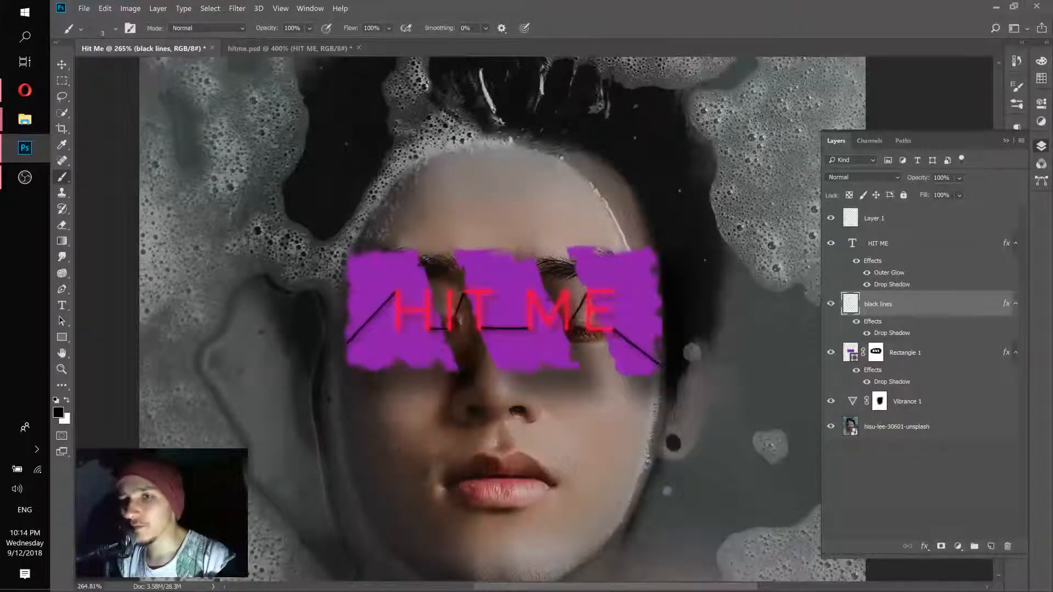
left_click(288, 47)
key("ctrl+0")
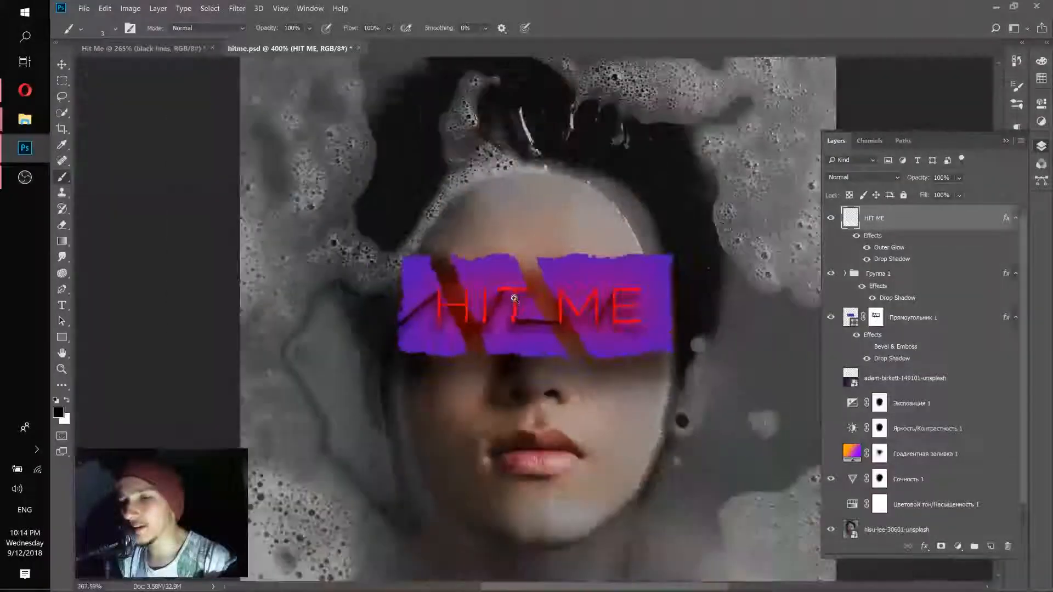
left_click(190, 49)
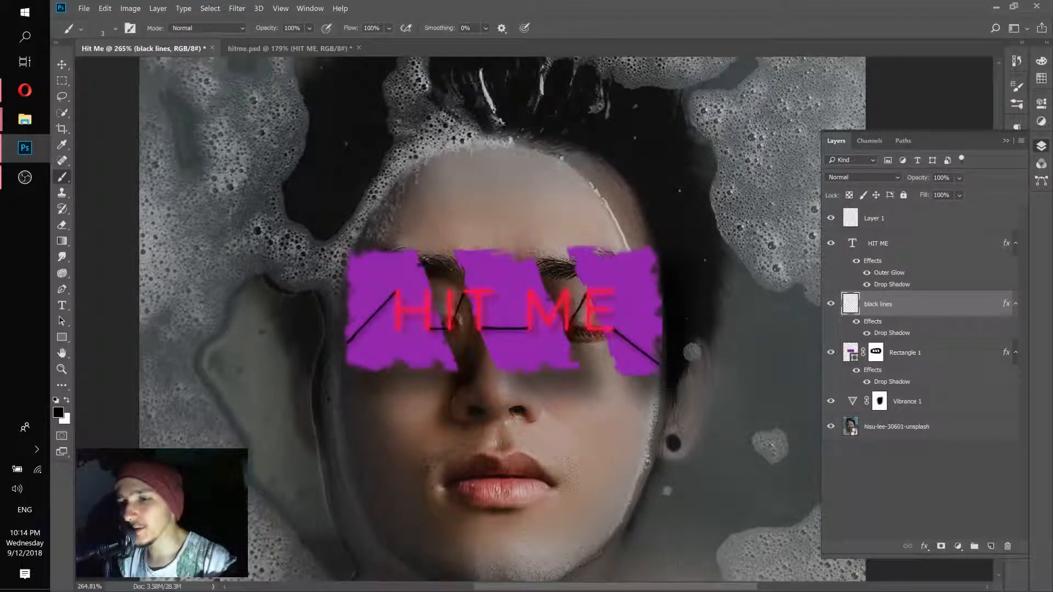
- Hide the HIT ME text layer's effects and check its plain letter colour against hitme.psd
left_click(895, 246)
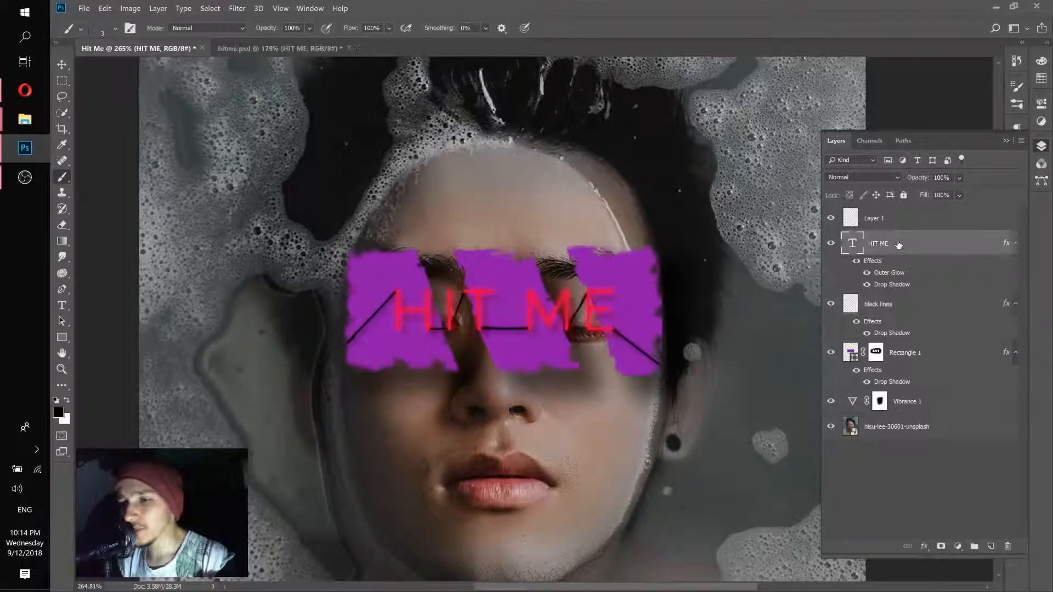
left_click(856, 263)
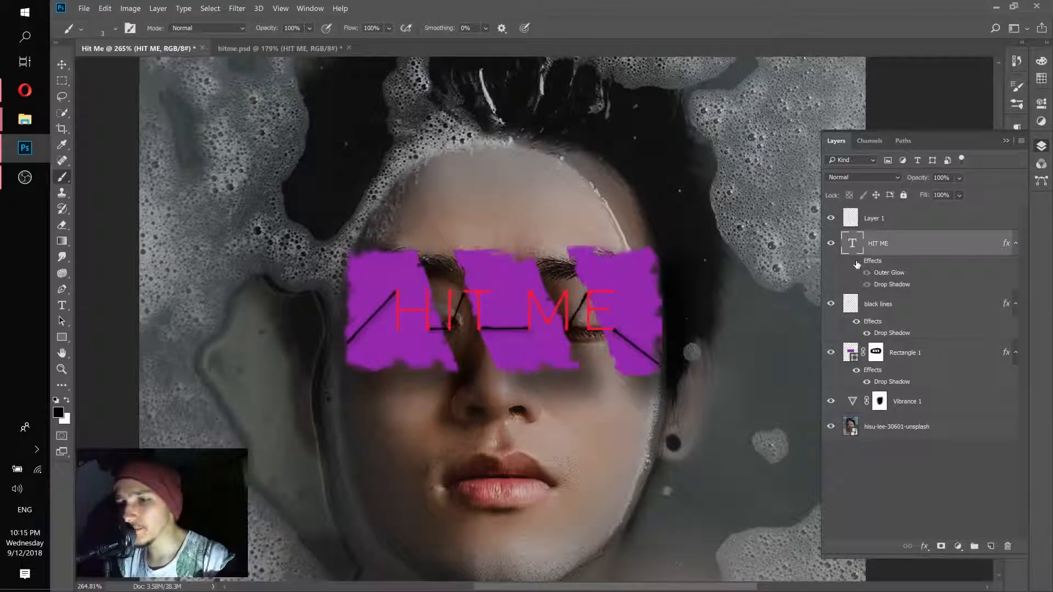
left_click(253, 48)
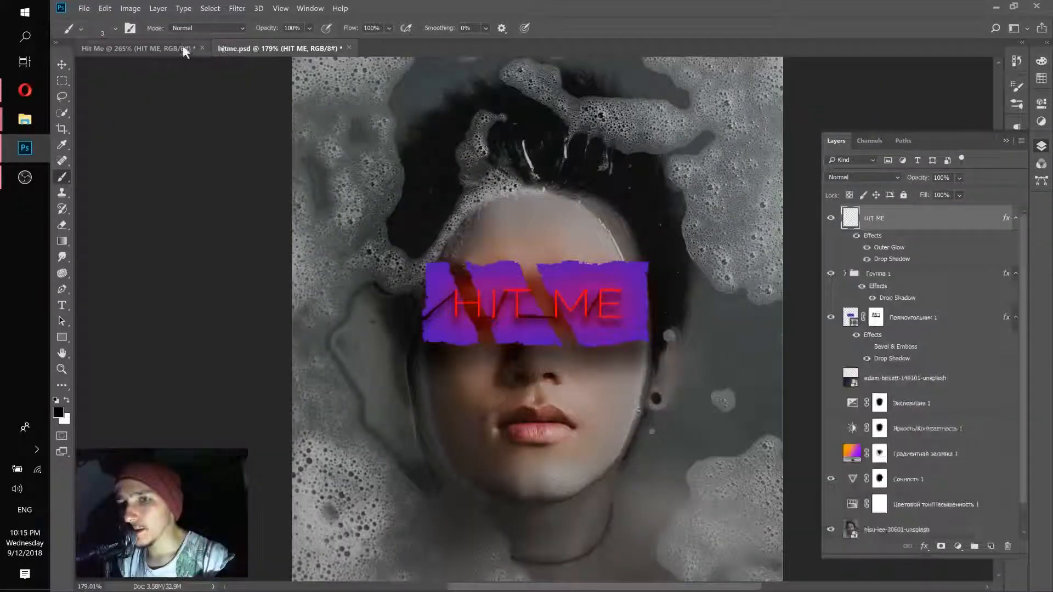
left_click(183, 49)
- Change the HIT ME text colour to pure red (ff0000)
left_click(1005, 141)
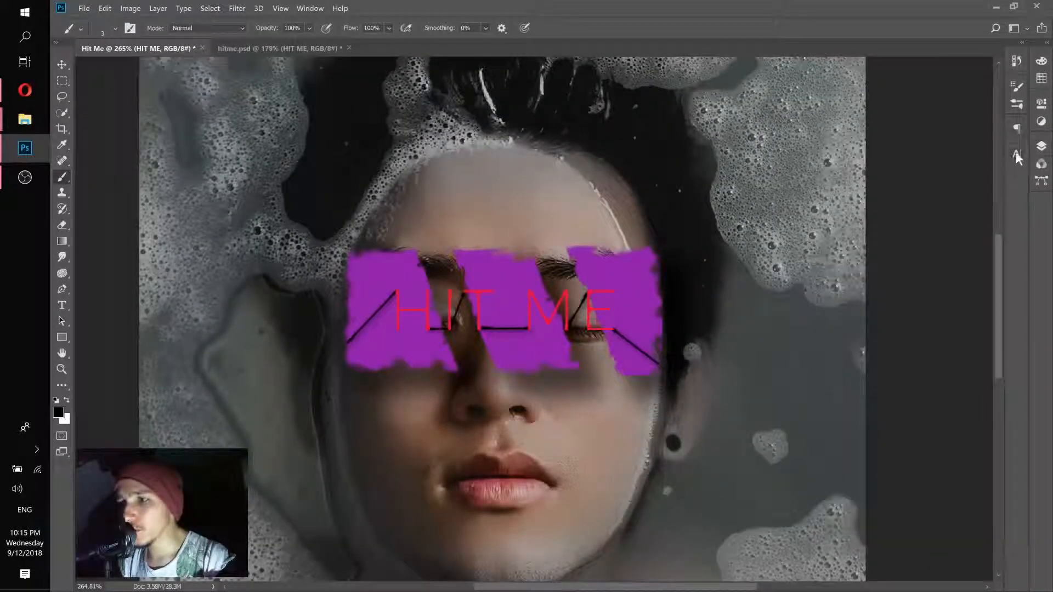
left_click(1041, 146)
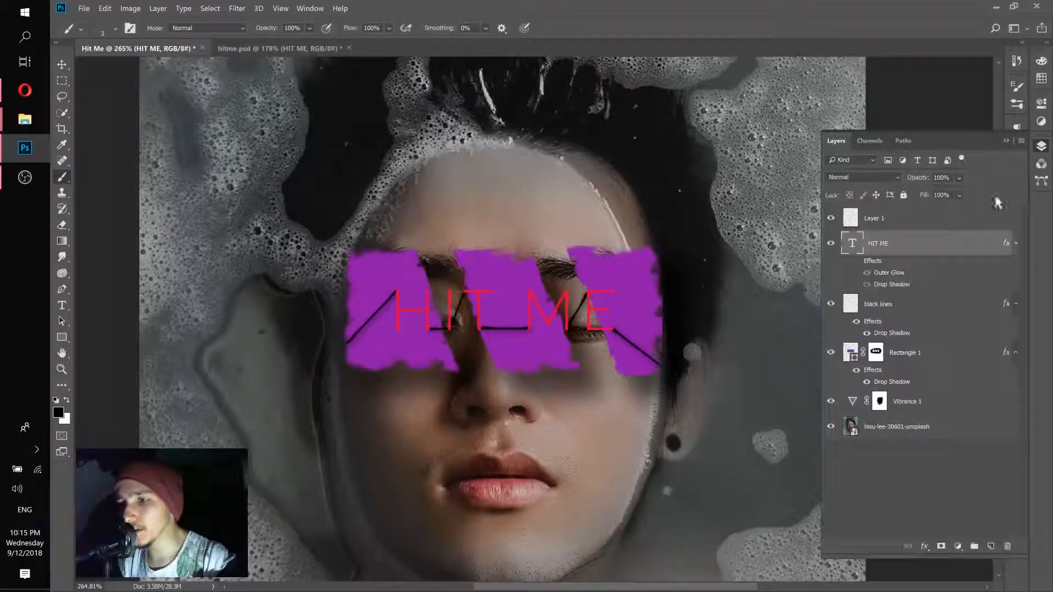
left_click(1006, 141)
left_click(1016, 154)
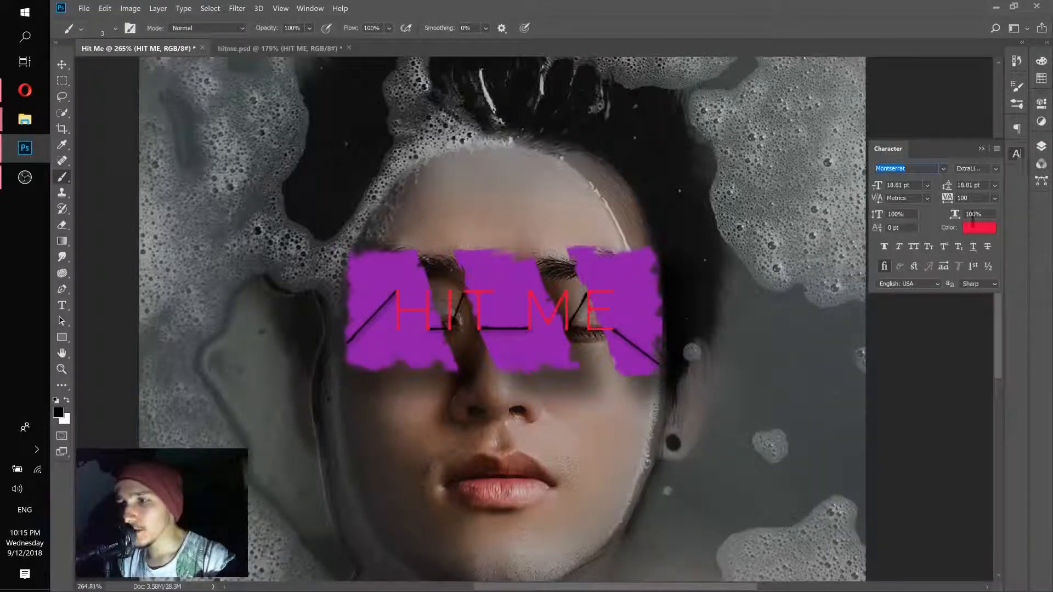
left_click(976, 229)
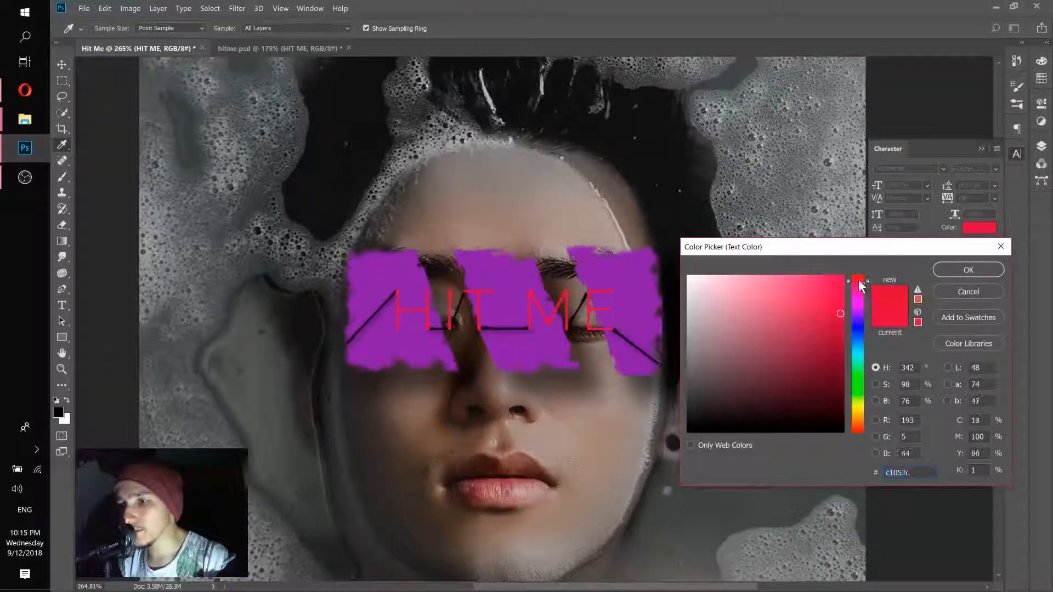
left_click_drag(859, 286, 854, 252)
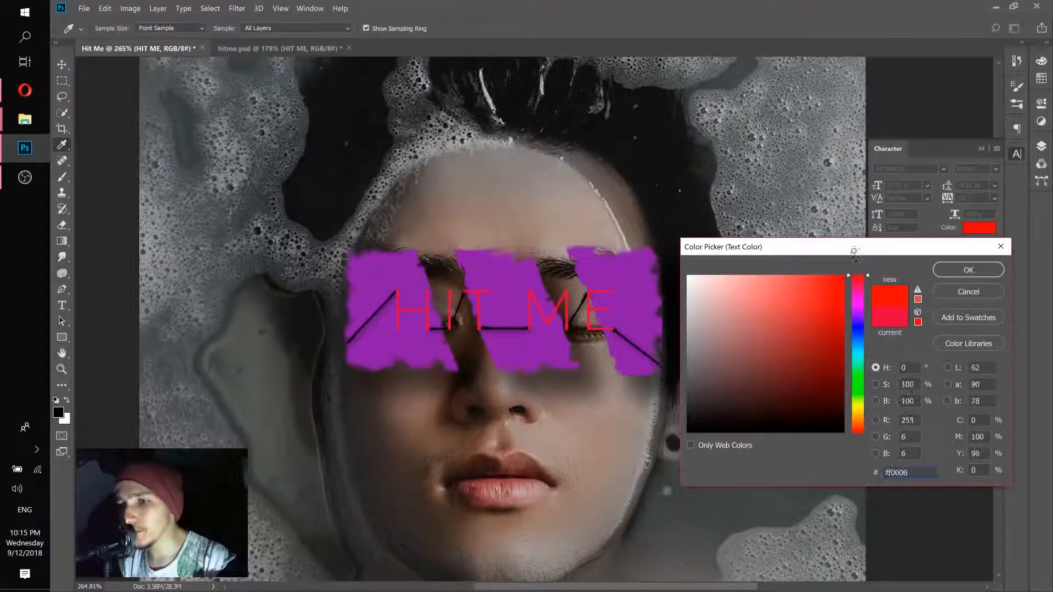
left_click(859, 276)
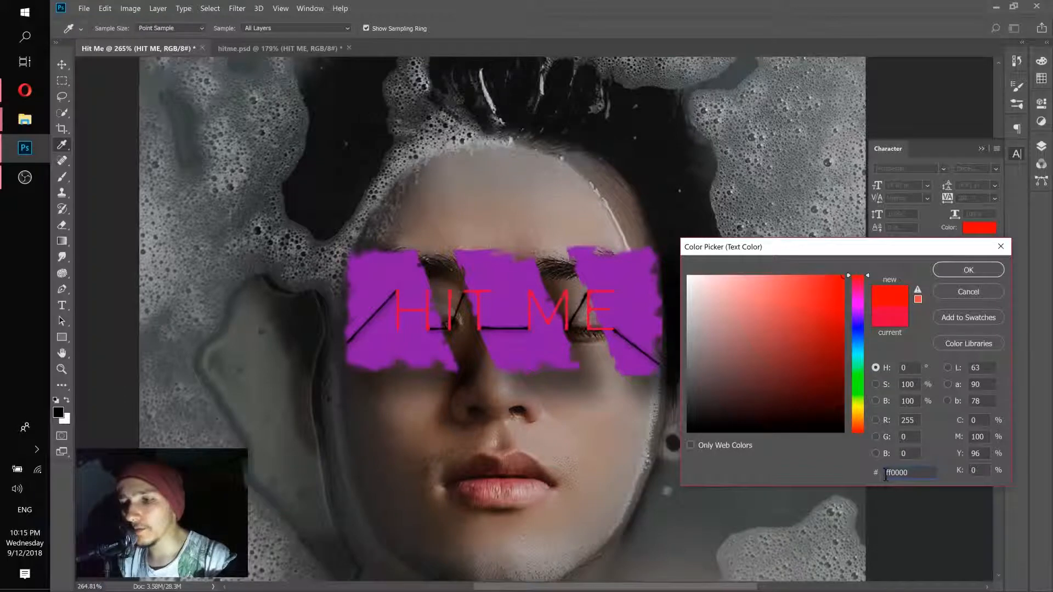
left_click(960, 268)
- Turn the HIT ME text layer's outer glow and drop shadow effects back on
left_click(1040, 148)
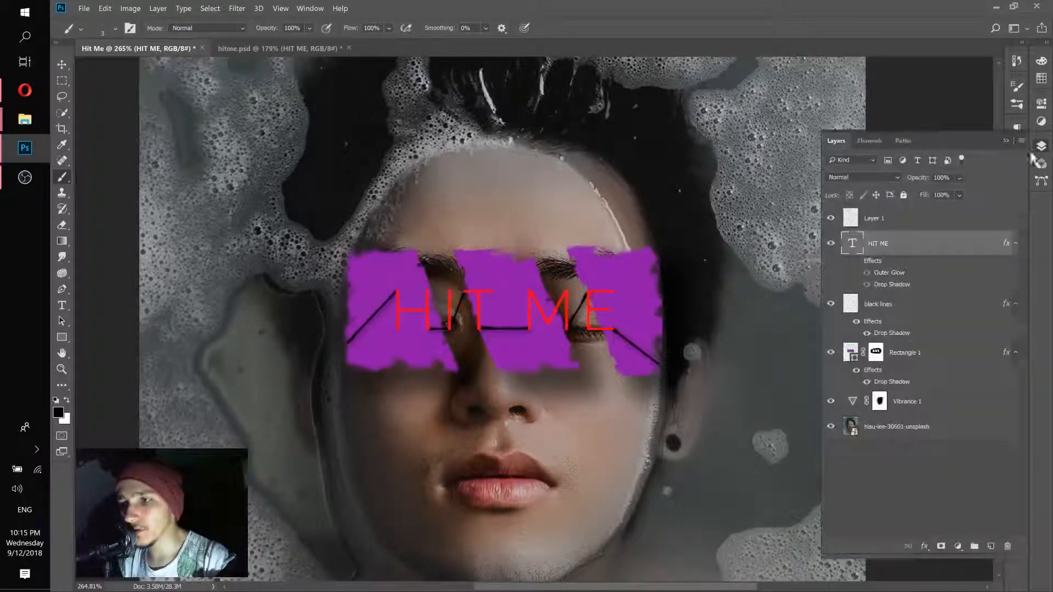
left_click(831, 247)
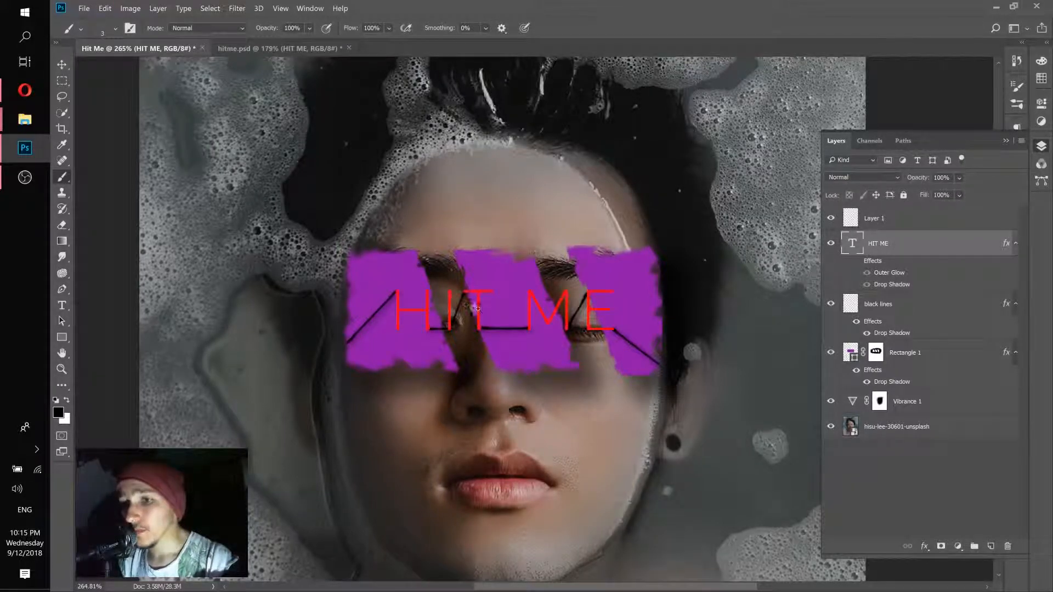
scroll(457, 303, "up", 5)
scroll(572, 322, "down", 2)
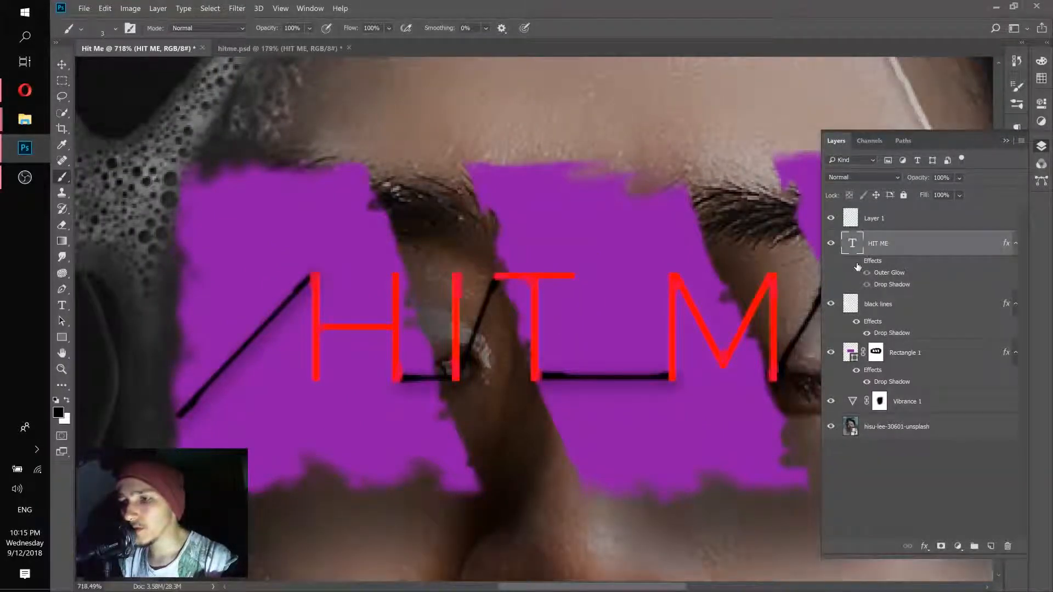
scroll(581, 351, "down", 3)
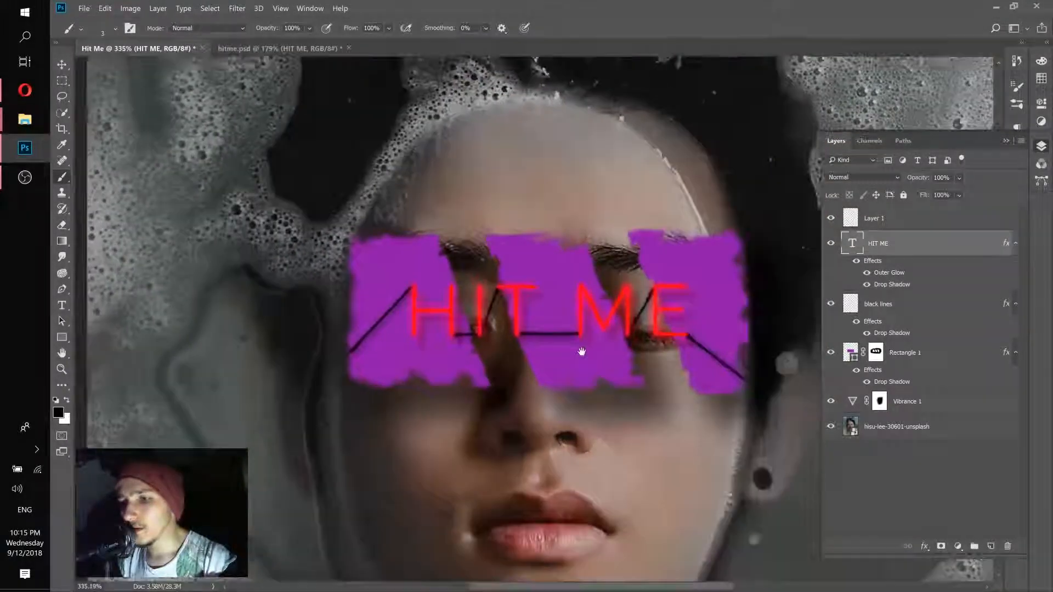
scroll(581, 351, "up", 1)
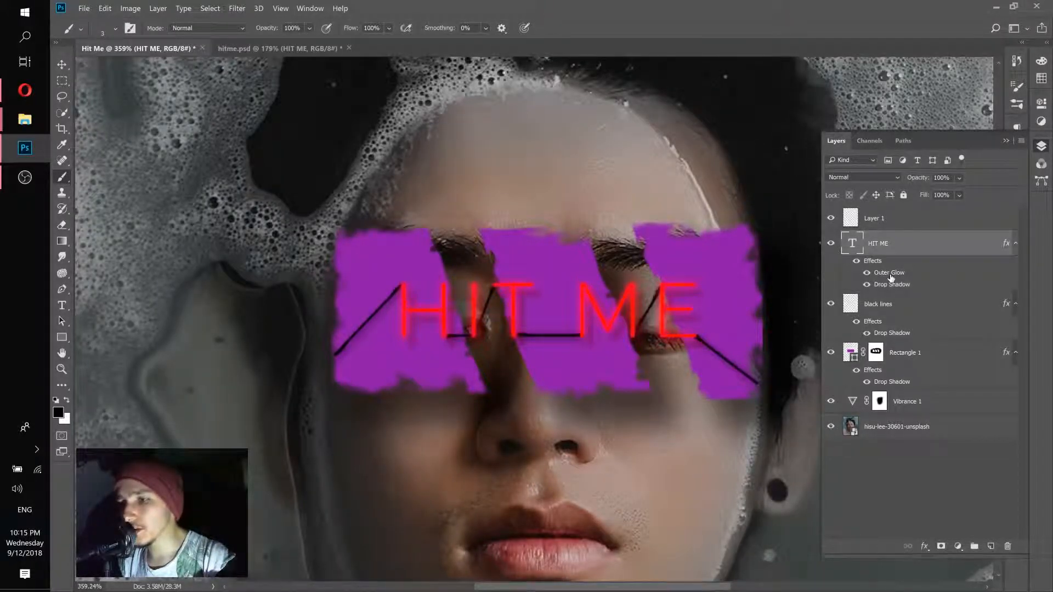
- Set the HIT ME outer glow colour to the red sampled from the lettering (ff0000) and apply it
double_click(889, 273)
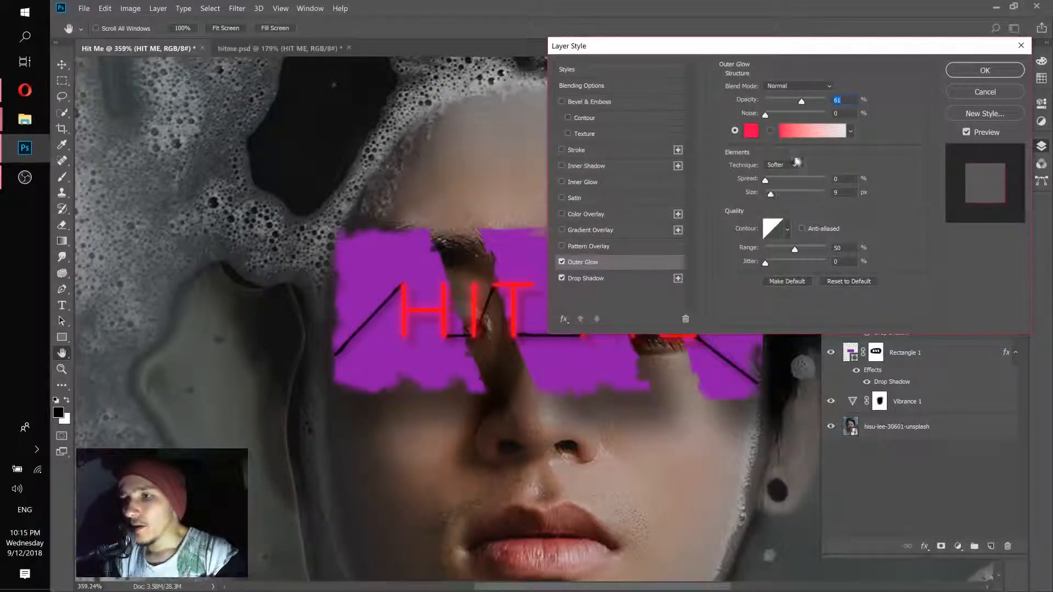
left_click_drag(784, 48, 853, 44)
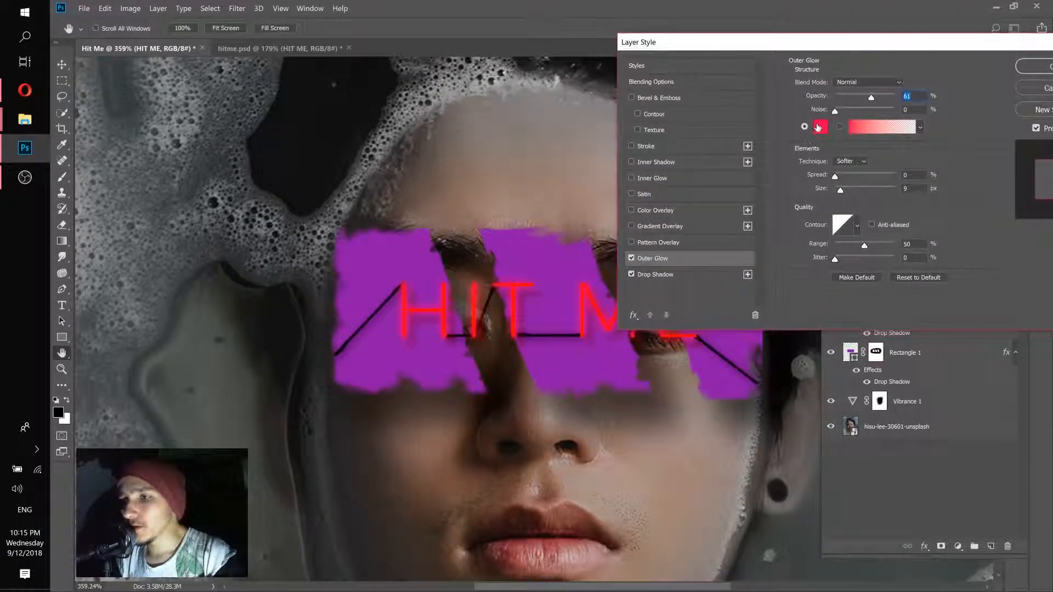
left_click(819, 127)
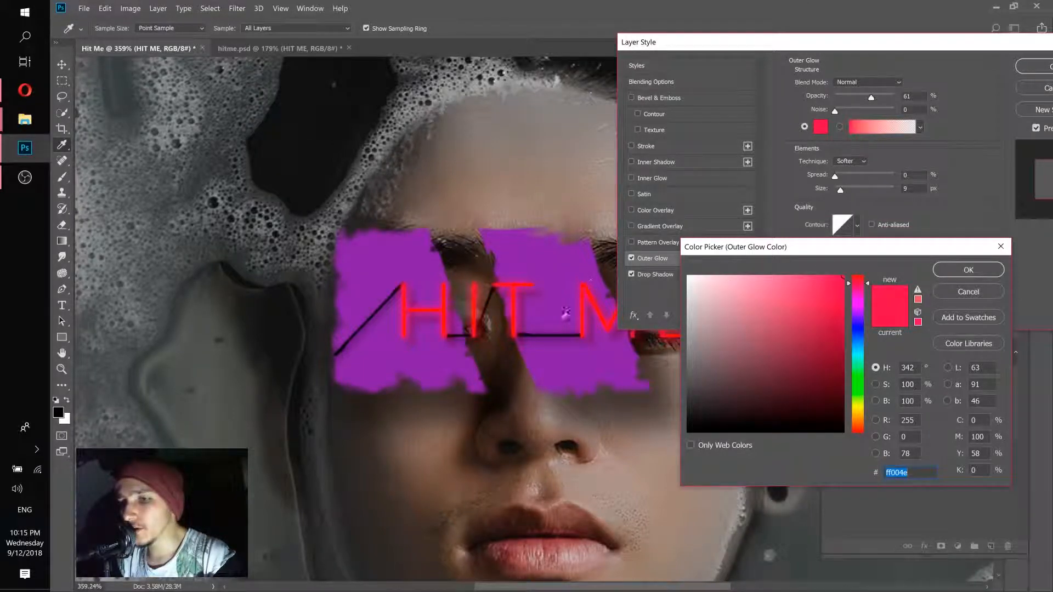
left_click(518, 296)
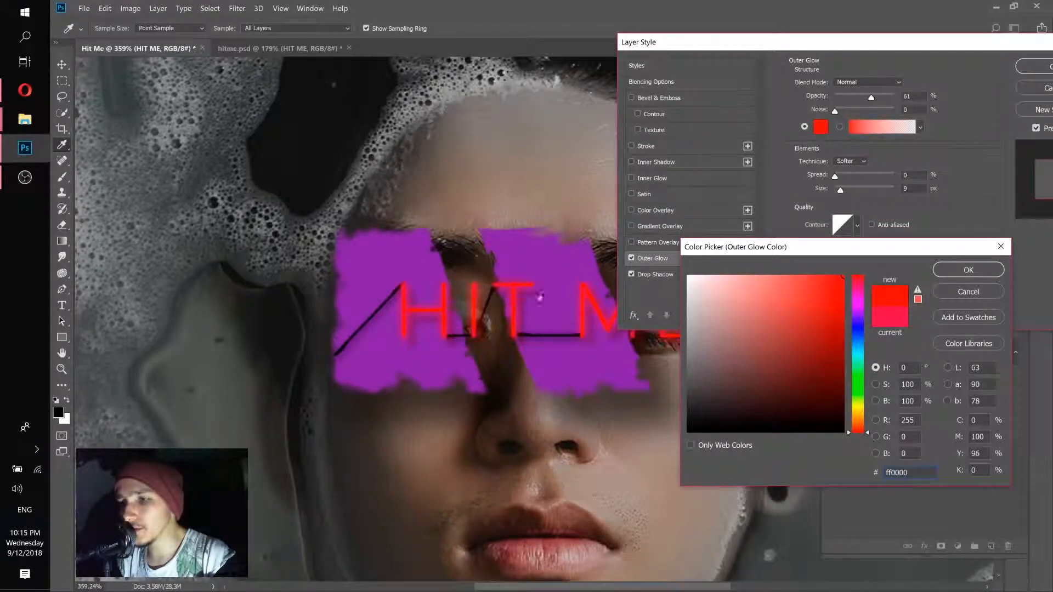
left_click(951, 271)
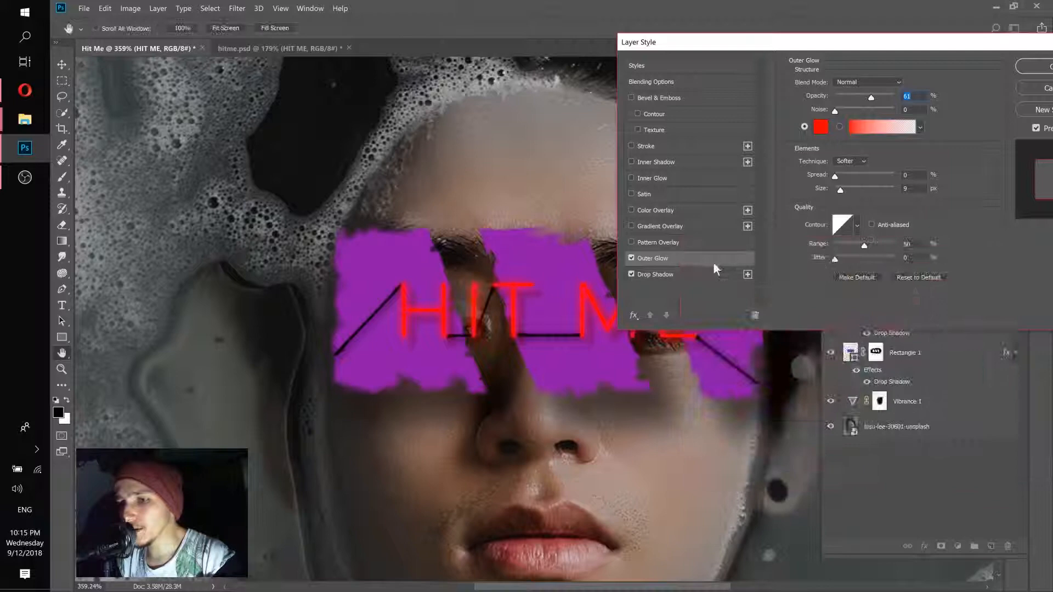
left_click(1042, 68)
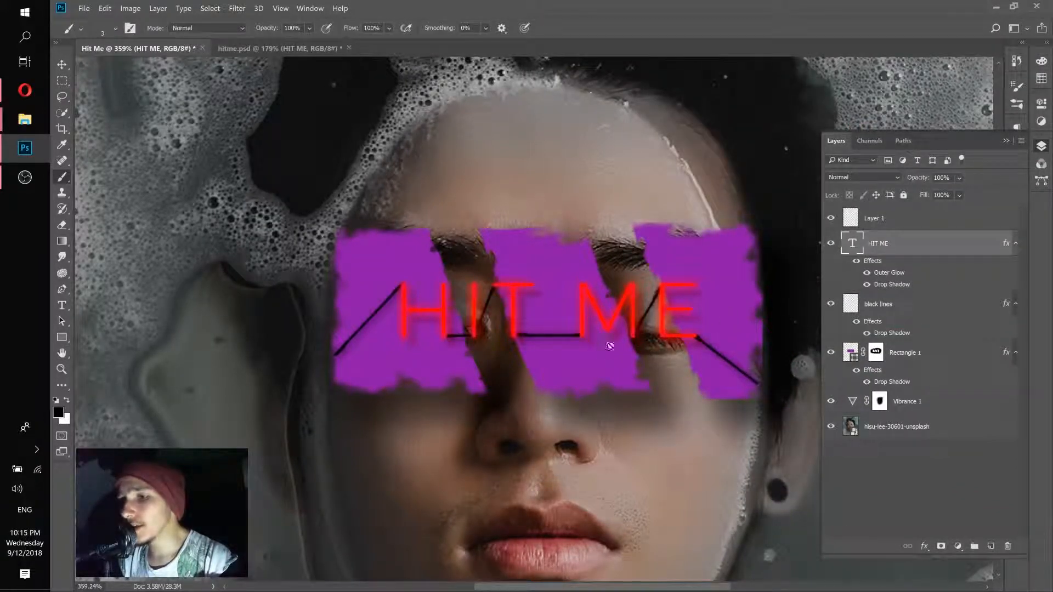
- Examine the brush details on the M and T up close, with Layer 1 shown and hidden
left_click_drag(576, 286, 639, 298)
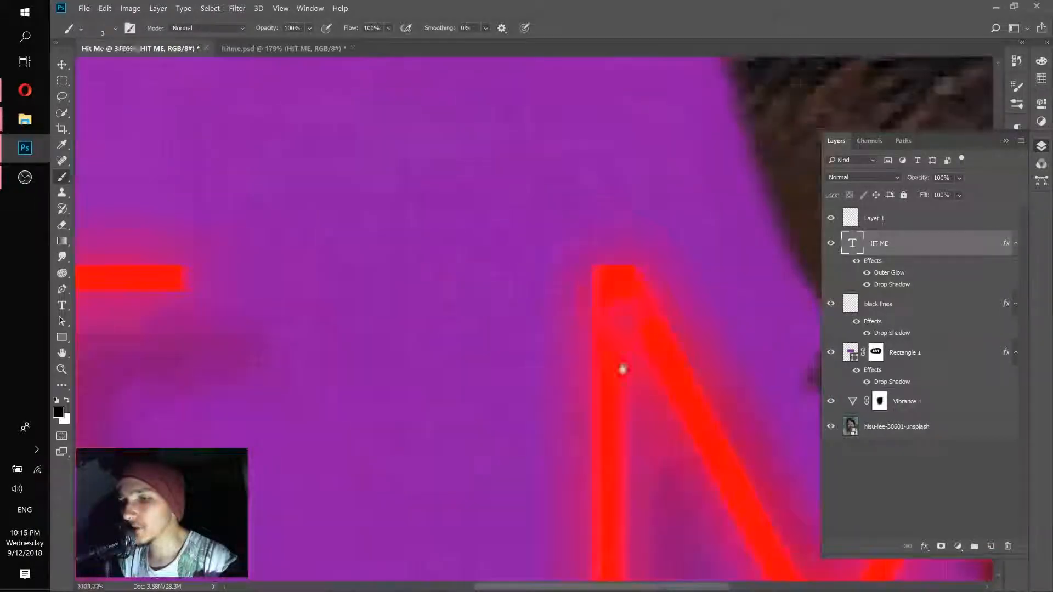
left_click_drag(612, 391, 701, 300)
left_click_drag(407, 299, 611, 254)
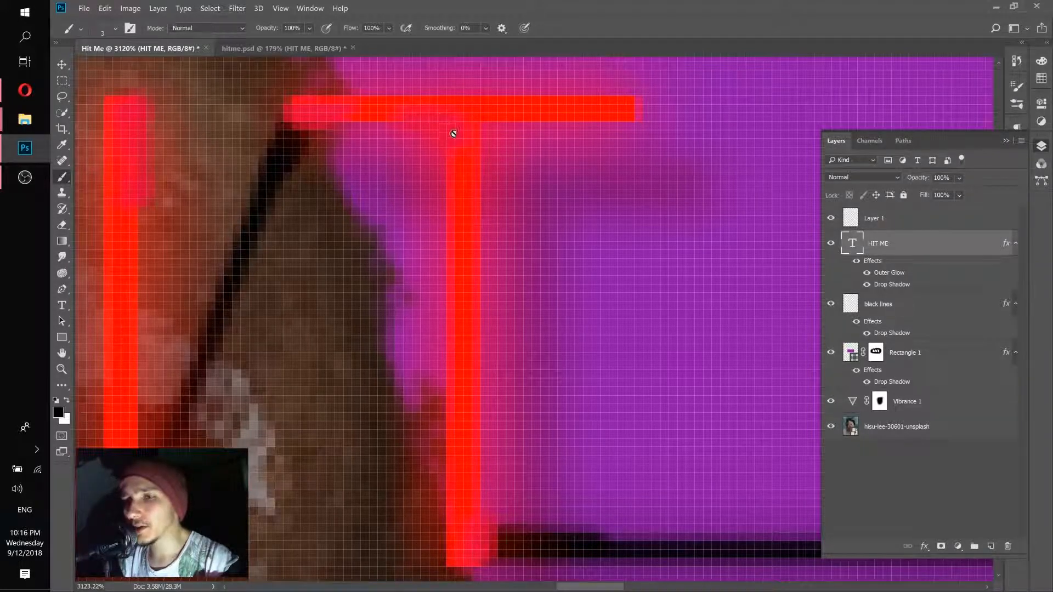
left_click(832, 219)
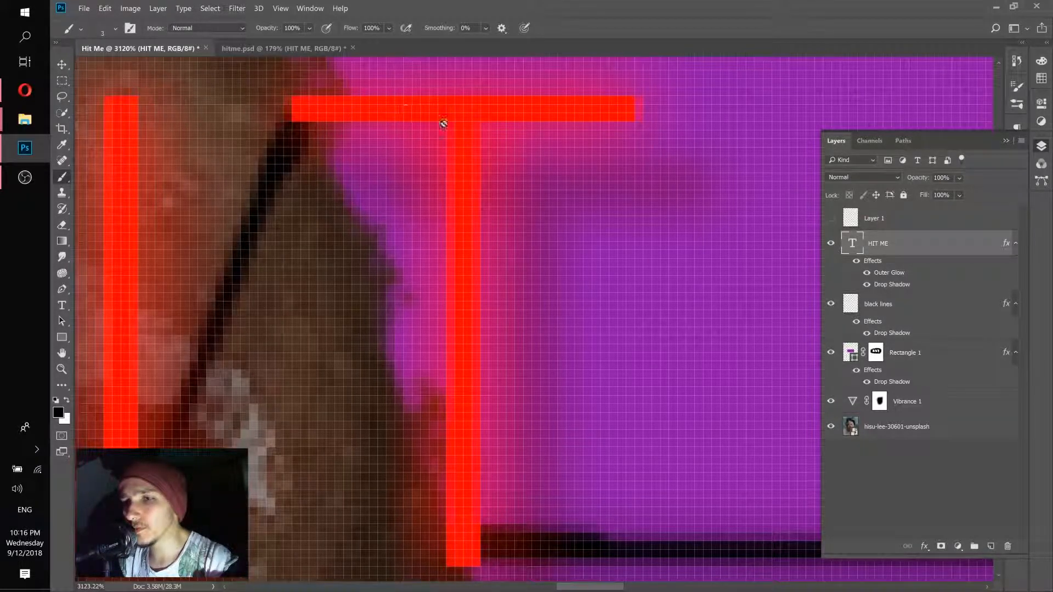
left_click(831, 219)
scroll(469, 138, "down", 6)
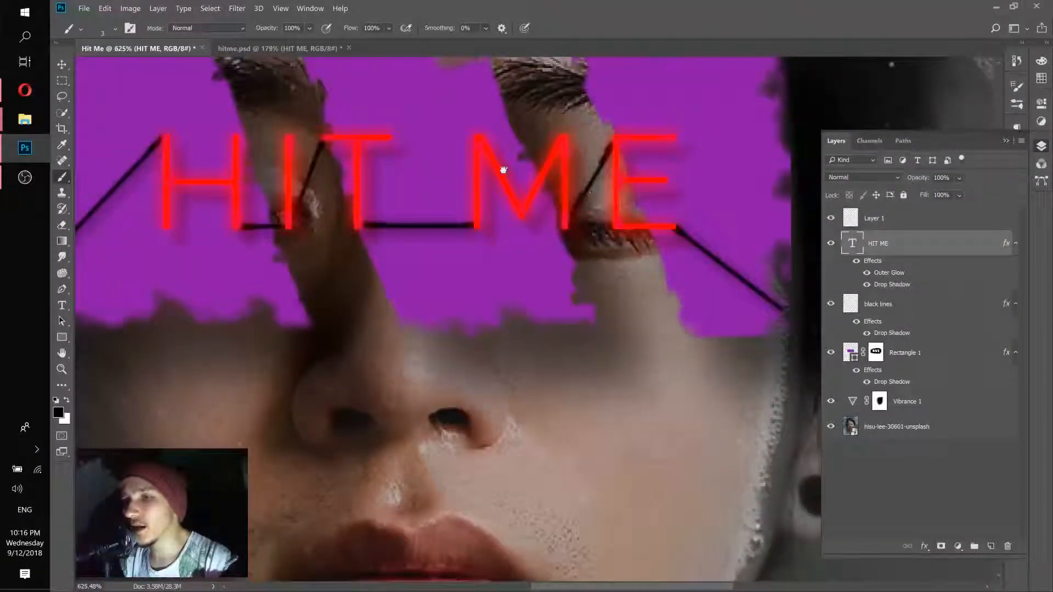
- Inspect the brush details on Layer 1 around the M and E up close, with the HIT ME text hidden and shown
scroll(494, 144, "up", 2)
scroll(496, 146, "up", 5)
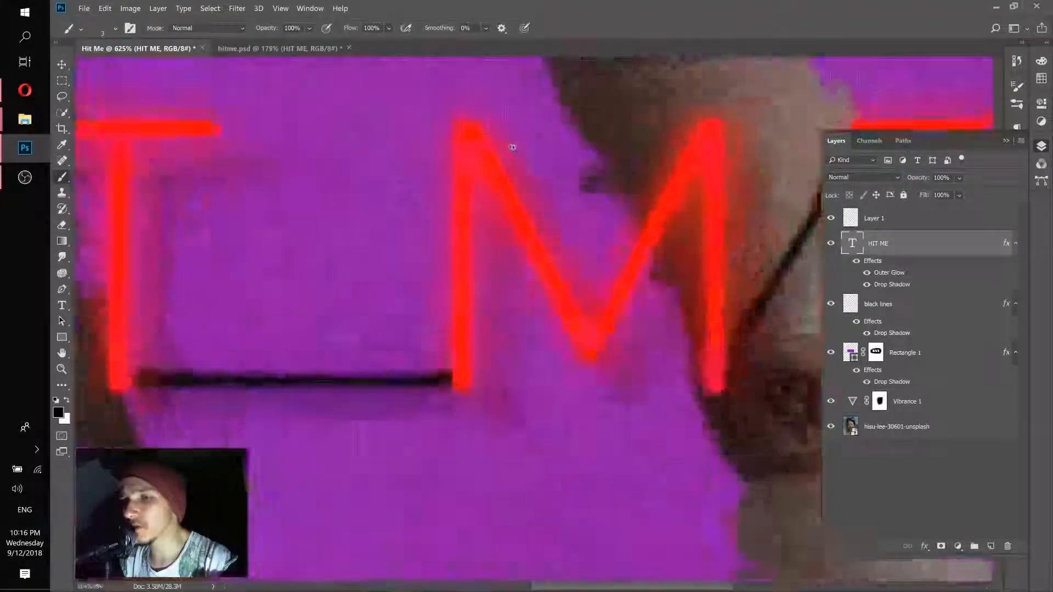
scroll(465, 184, "down", 2)
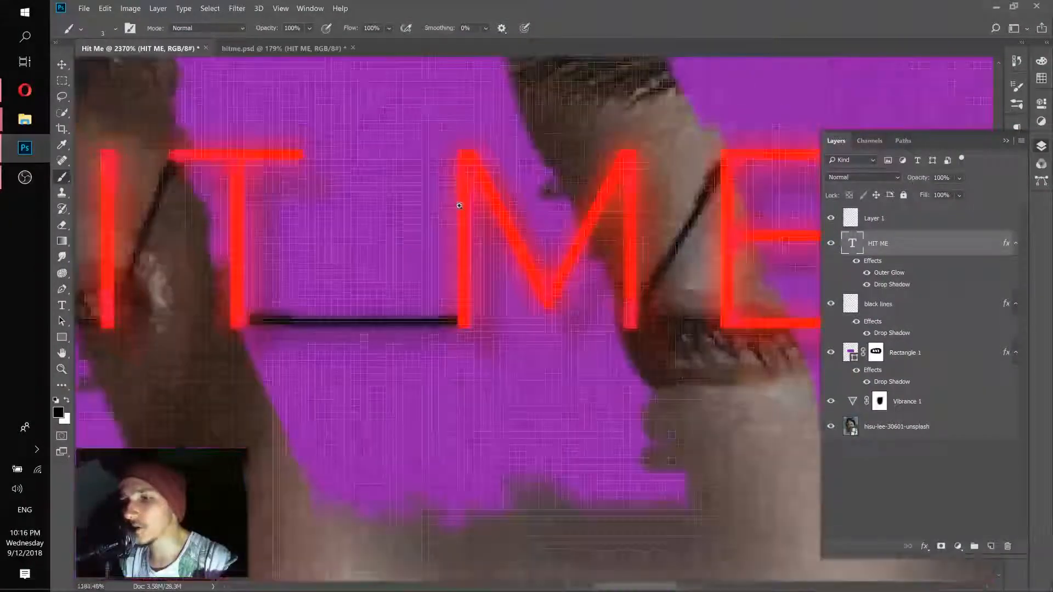
left_click(879, 219)
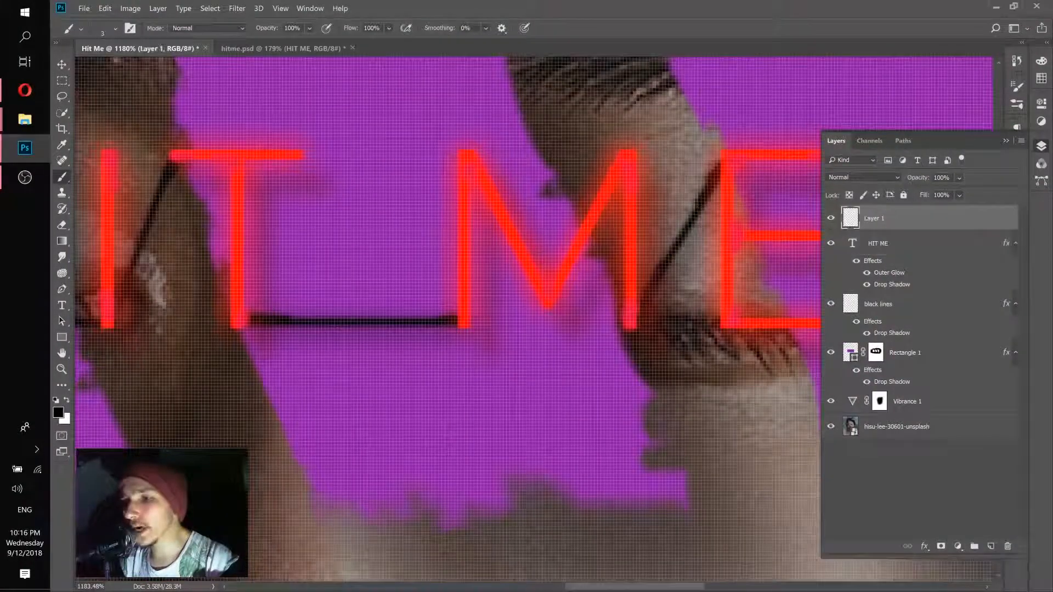
left_click_drag(750, 243, 621, 262)
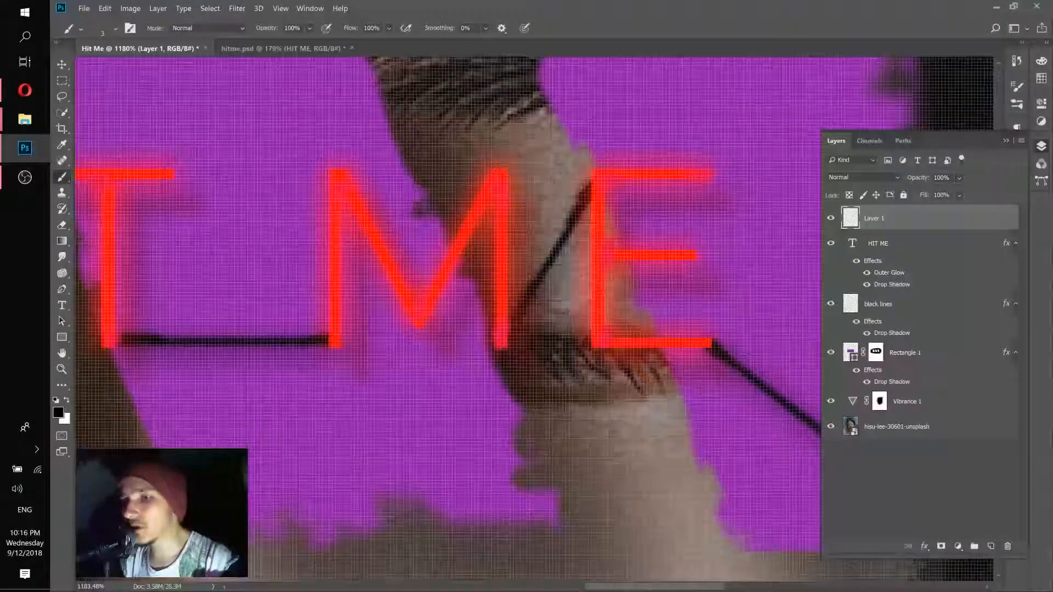
left_click(831, 245)
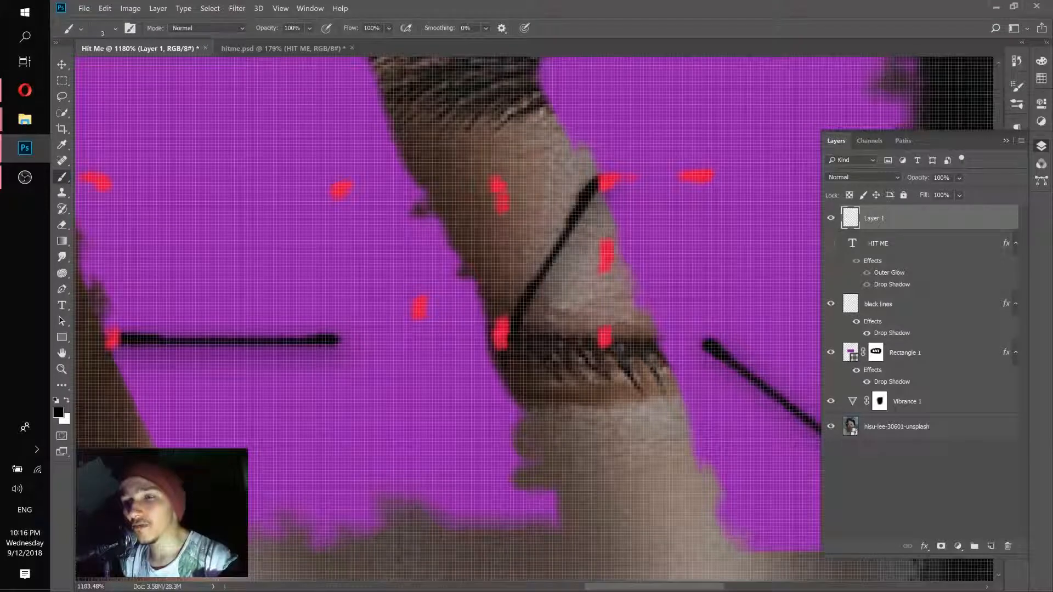
left_click(830, 244)
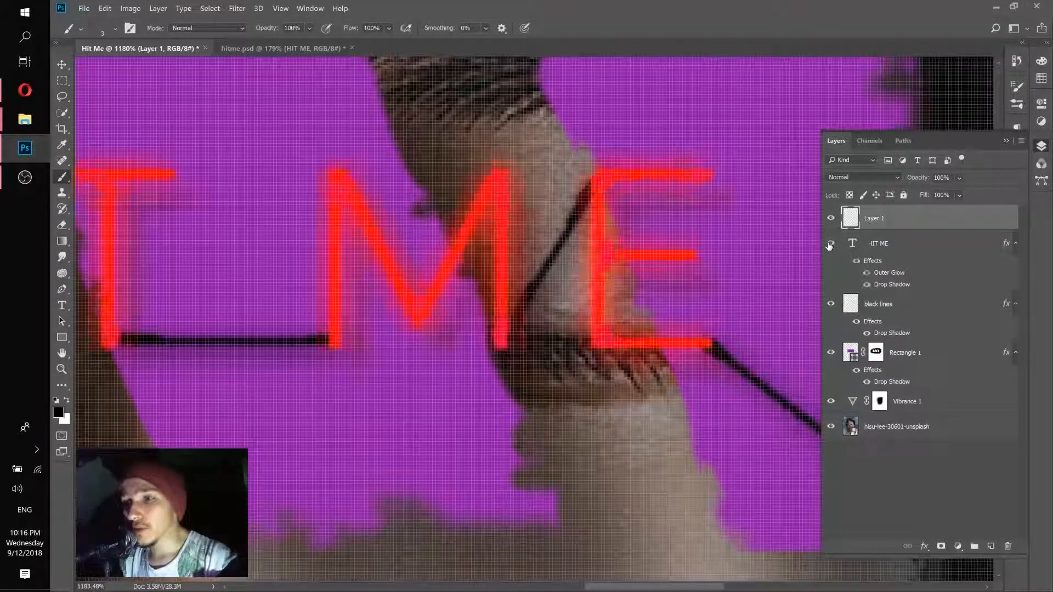
- Rename Layer 1 as "on text drawing"
double_click(873, 218)
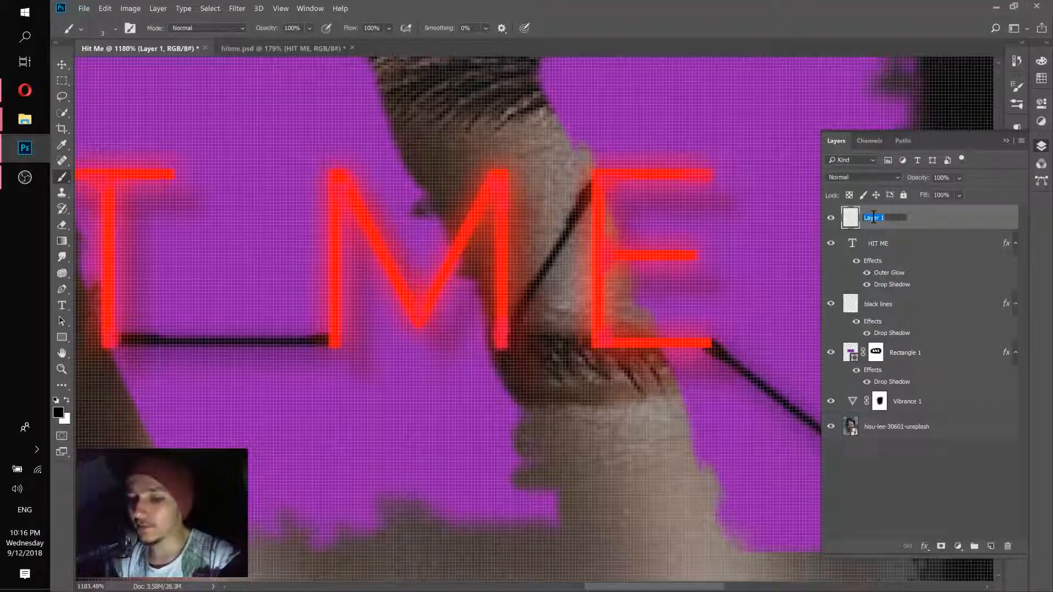
type("on text")
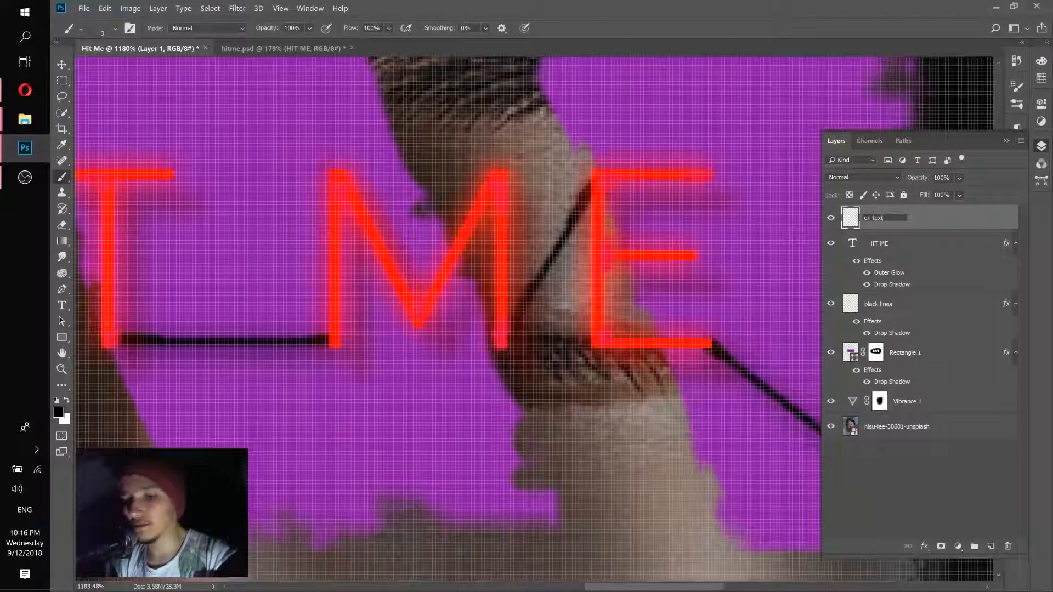
type(" drawing")
key("Return")
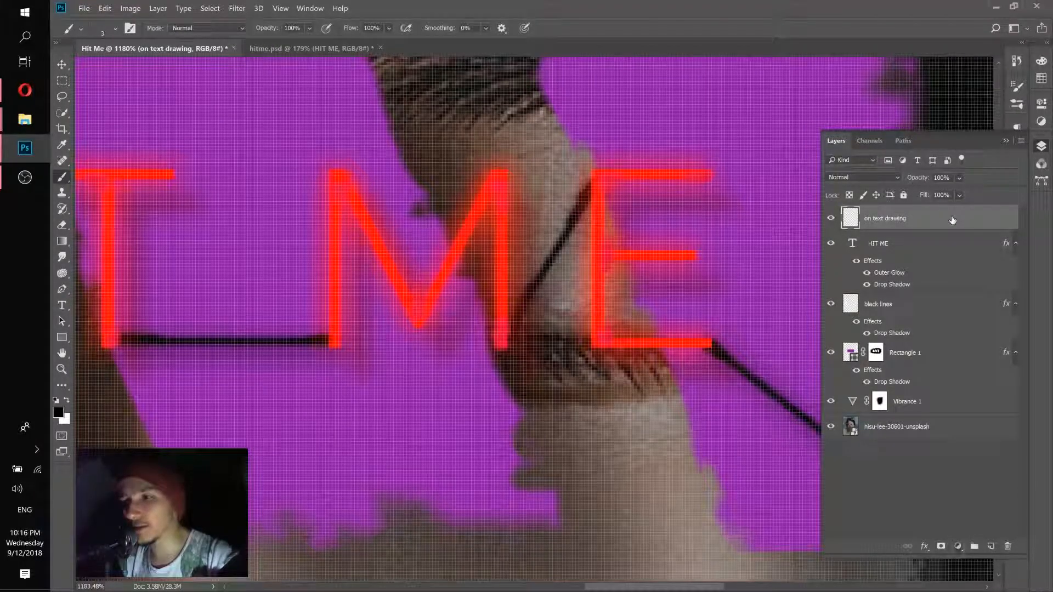
- Add a pure red (ff0000) Color Overlay at 100% opacity to the on text drawing layer
double_click(979, 216)
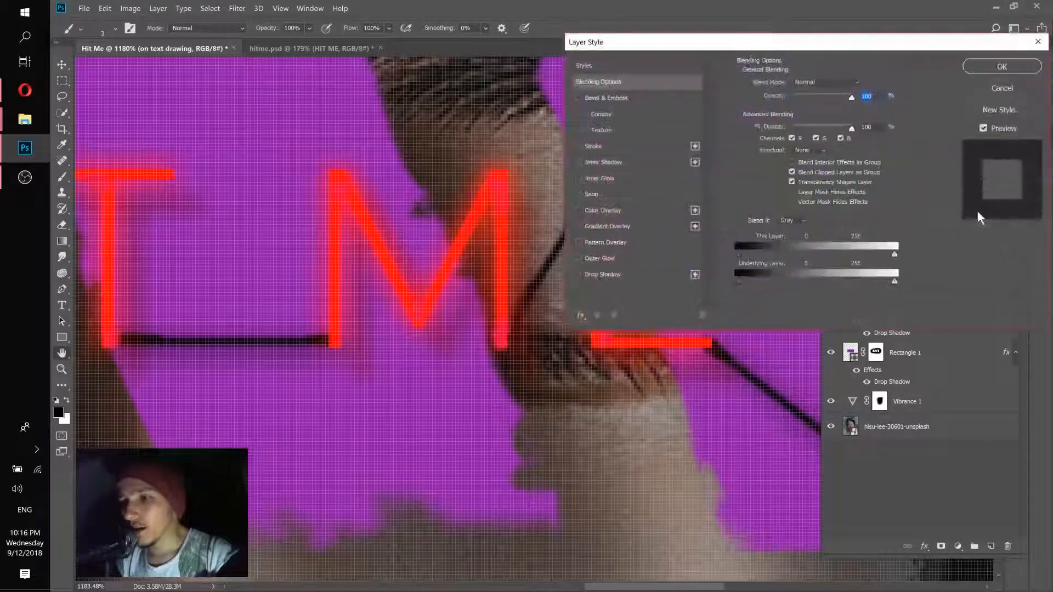
left_click(627, 209)
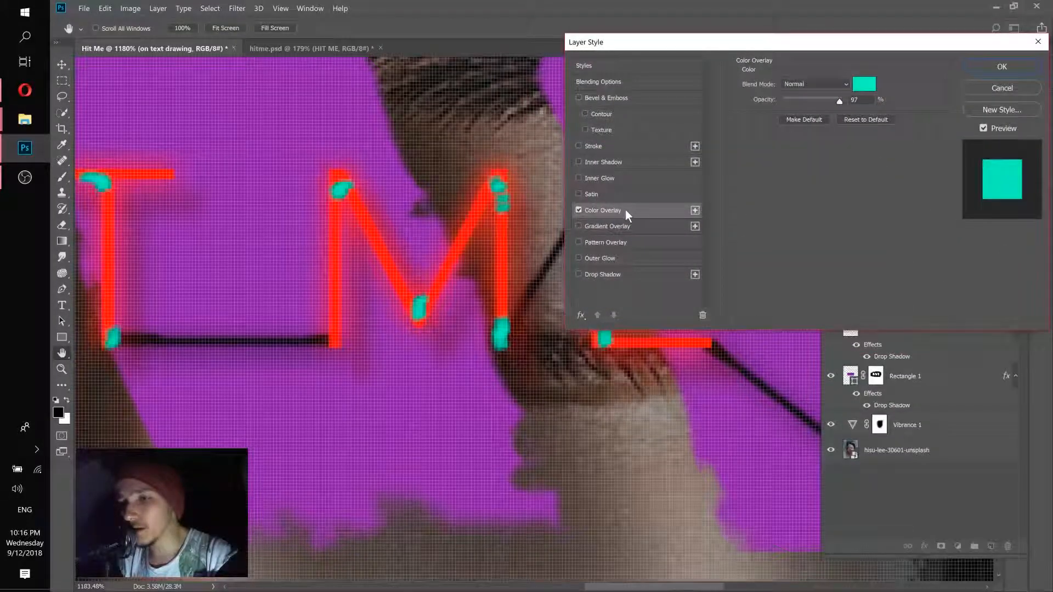
left_click(864, 84)
left_click_drag(860, 290, 860, 263)
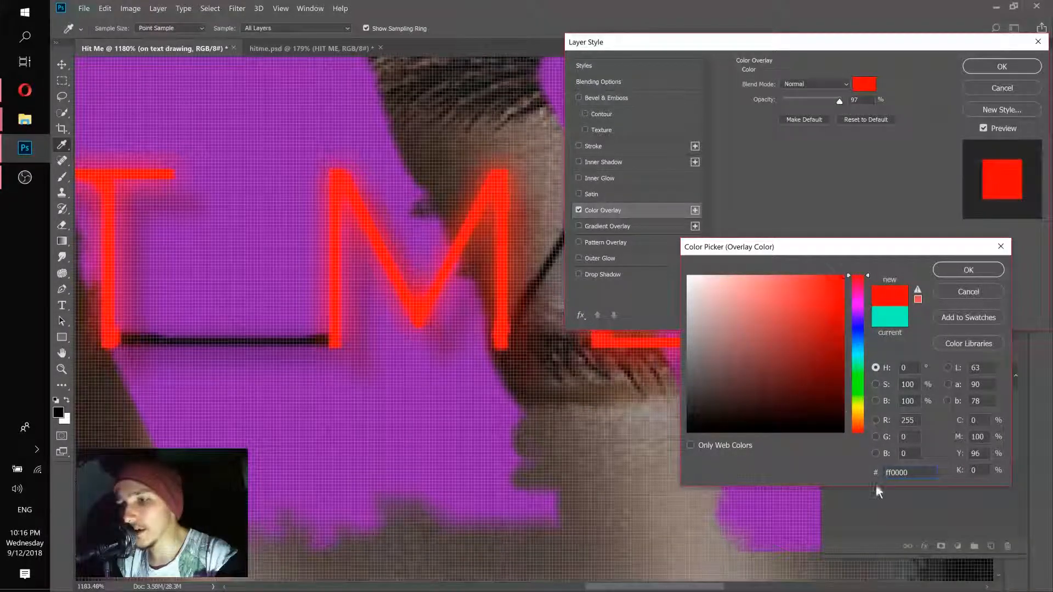
left_click(968, 271)
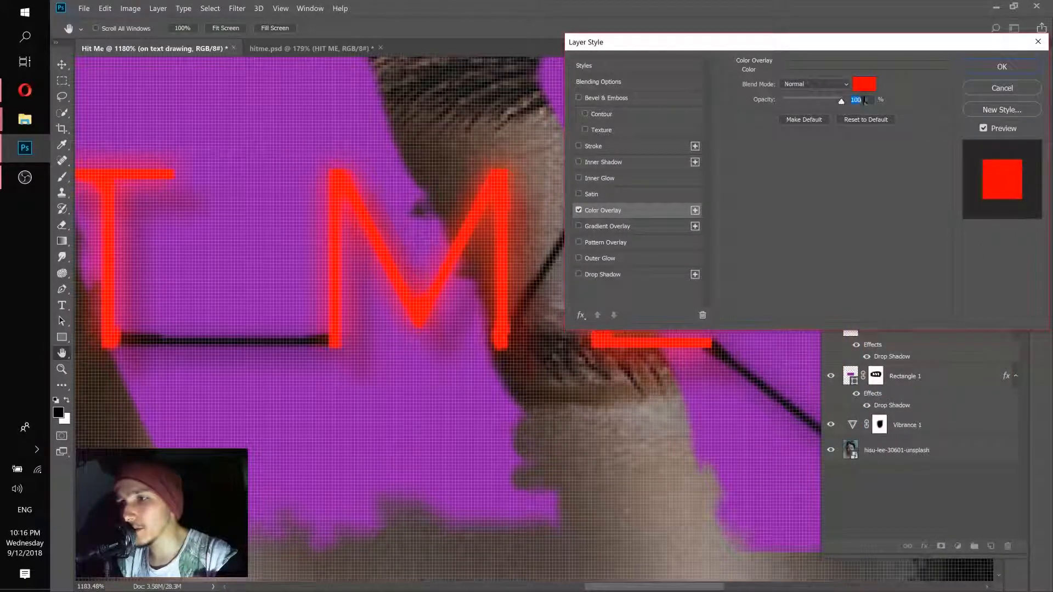
left_click(973, 69)
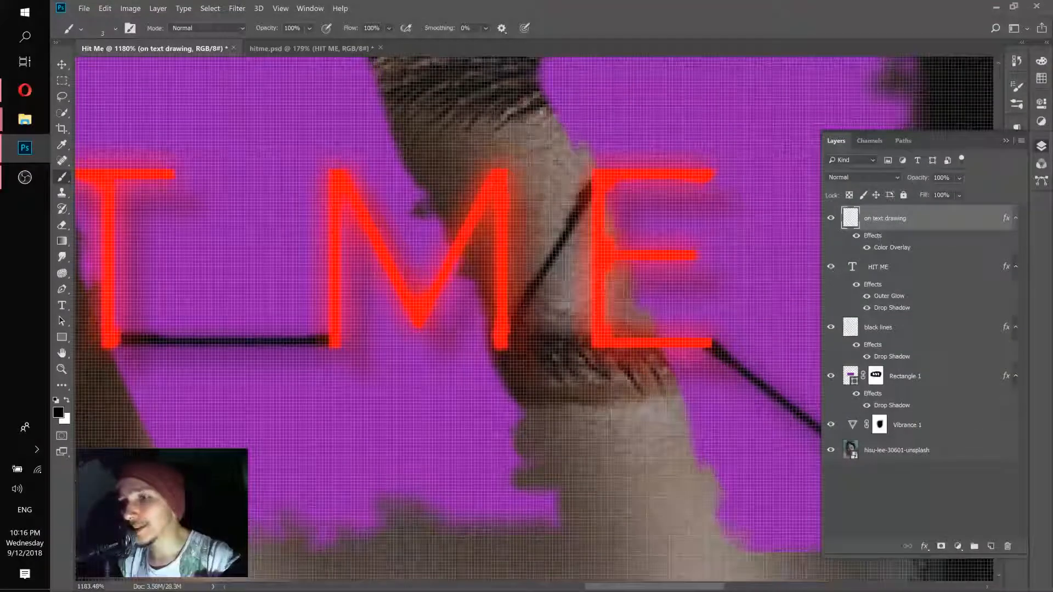
- Check the recoloured brush details on the lettering up close and within the whole poster
scroll(499, 175, "up", 3)
scroll(564, 287, "down", 5)
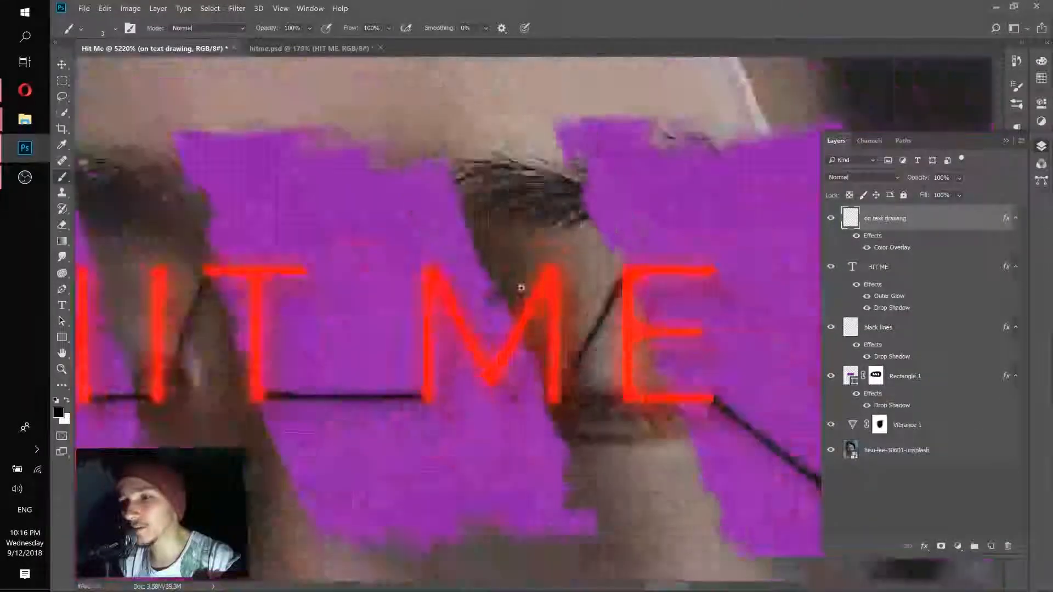
scroll(523, 287, "up", 2)
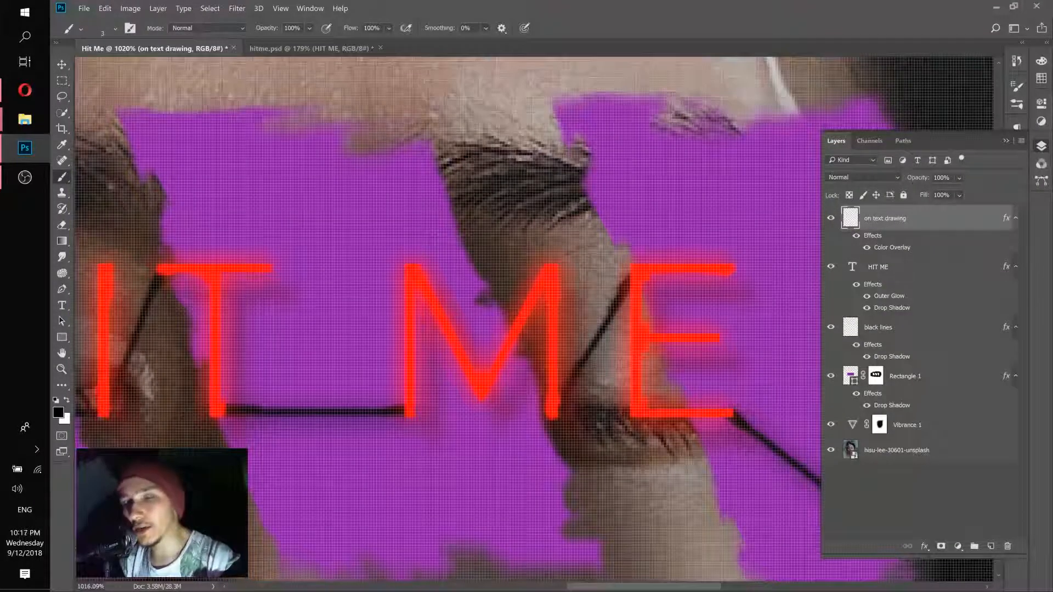
scroll(526, 340, "down", 2)
scroll(567, 292, "down", 10)
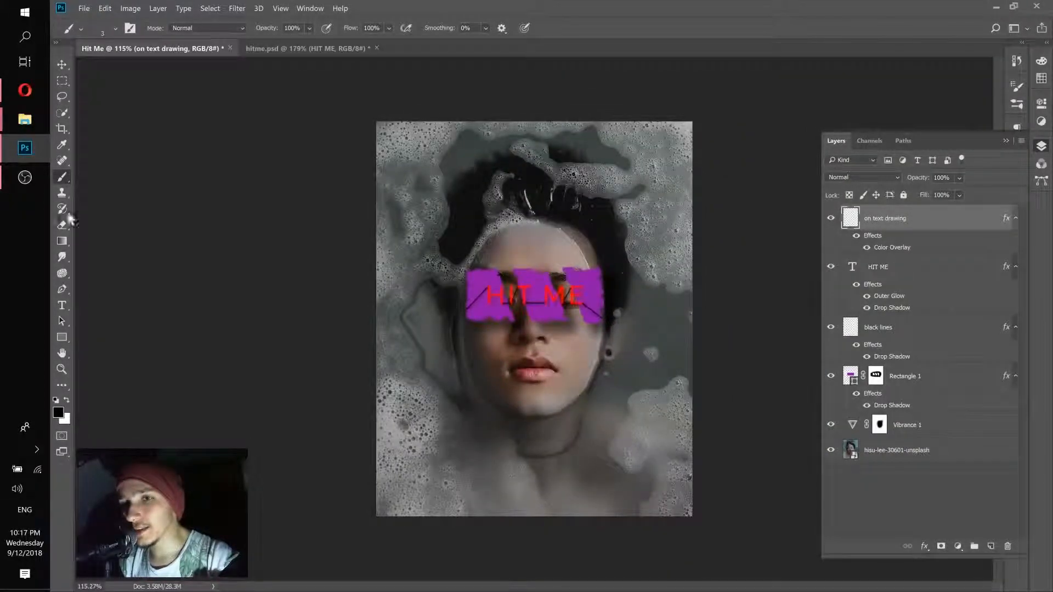
- Switch to the Opera browser to view the finished HIT ME artwork on Instagram, and return to Photoshop to compare the poster
left_click(28, 91)
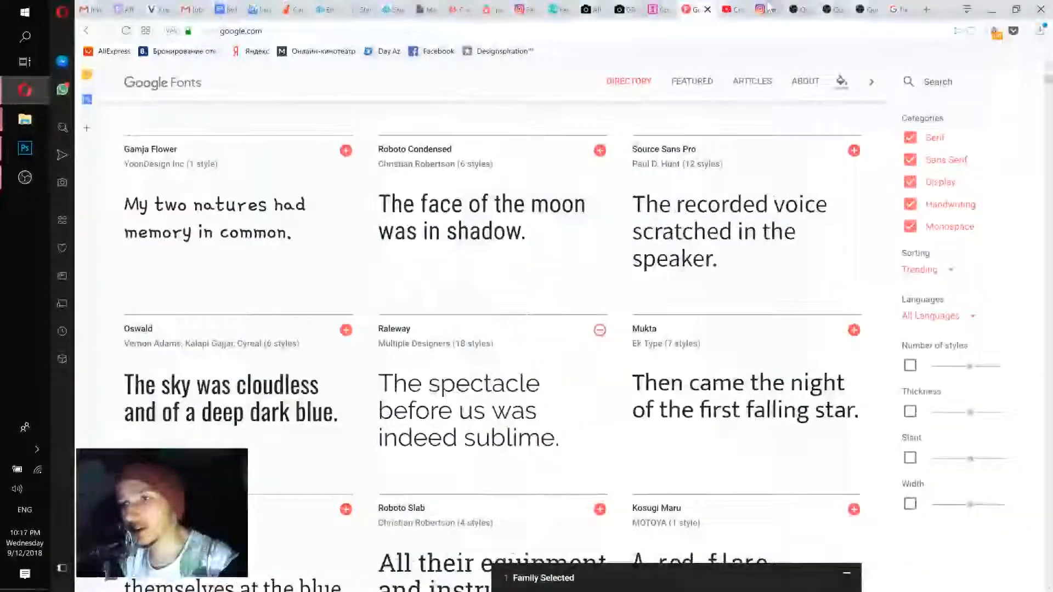
left_click(765, 9)
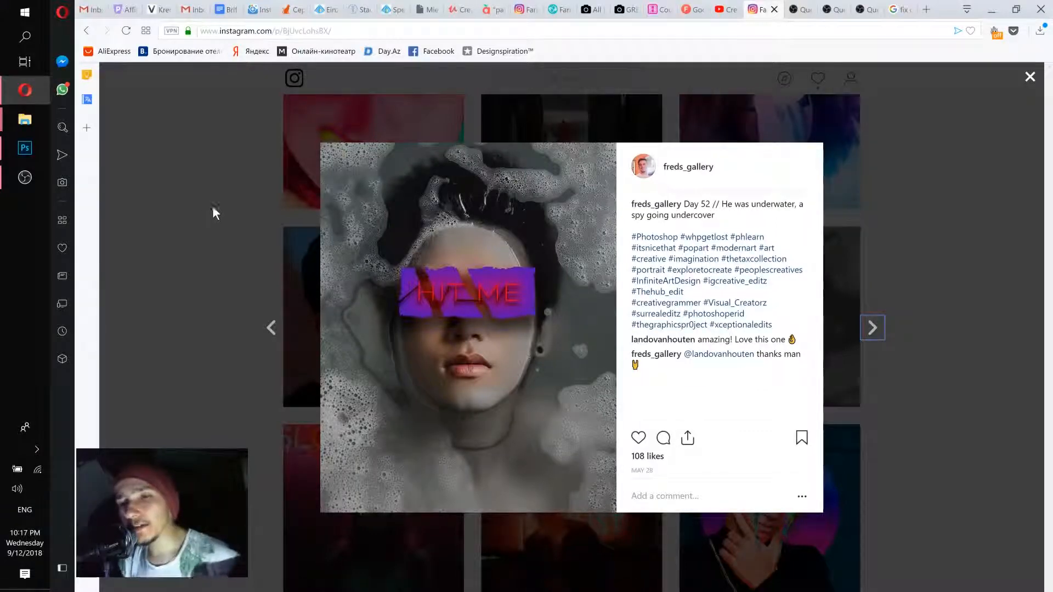
left_click(31, 149)
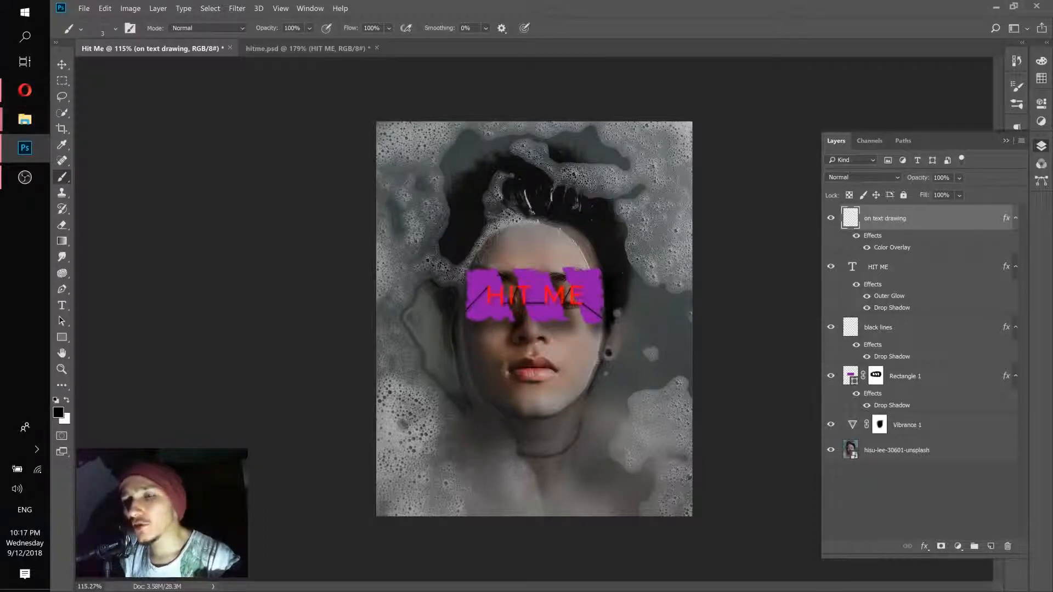
scroll(505, 300, "up", 5)
scroll(505, 300, "down", 4)
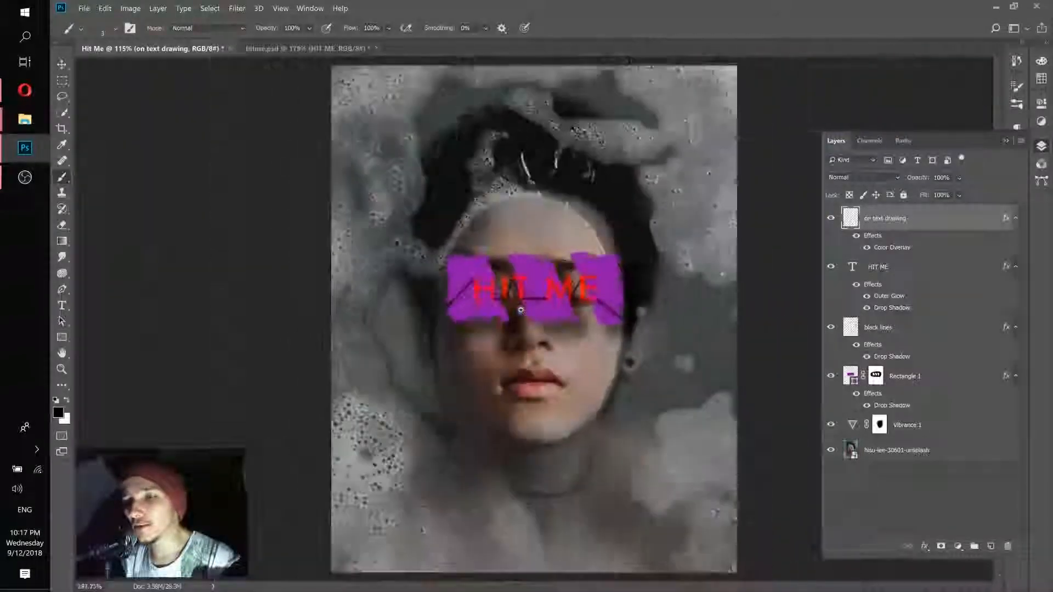